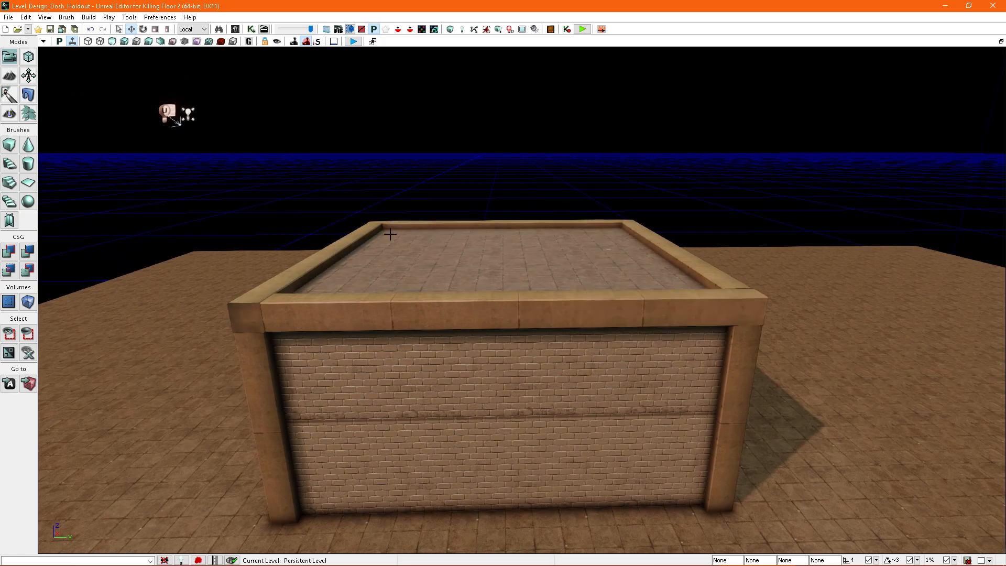
- Examine the walled platform and the stairway and landing meshes behind it in the level
{"action": "right_click_drag", "start_coordinate": [467, 256], "coordinate": [591, 252]}
{"action": "left_click", "coordinate": [566, 211]}
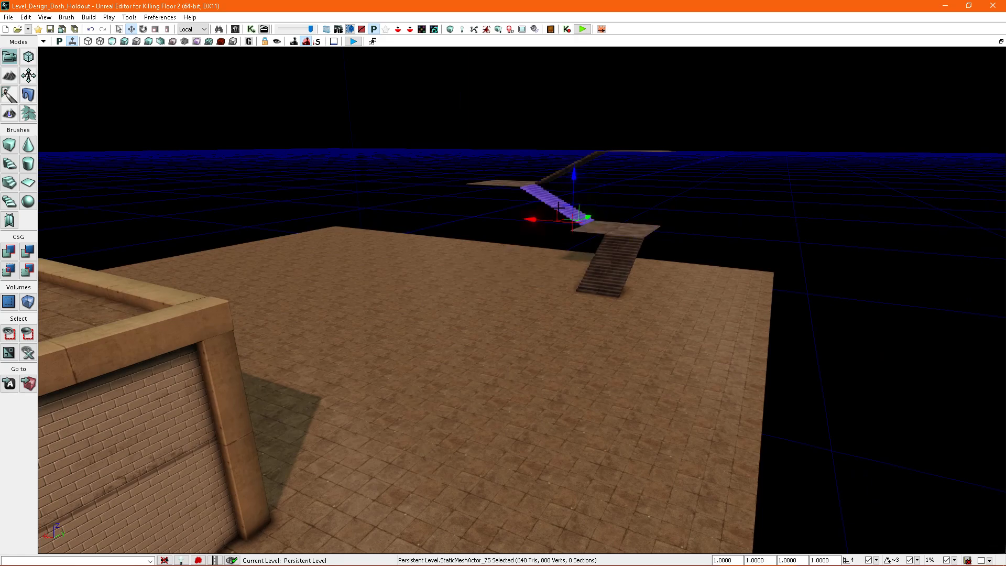
{"action": "left_click", "coordinate": [505, 183]}
{"action": "left_click", "coordinate": [643, 151]}
{"action": "mouse_move", "coordinate": [653, 231]}
{"action": "right_mouse_down"}
{"action": "mouse_move", "coordinate": [570, 208]}
{"action": "mouse_move", "coordinate": [662, 219]}
{"action": "right_mouse_up"}
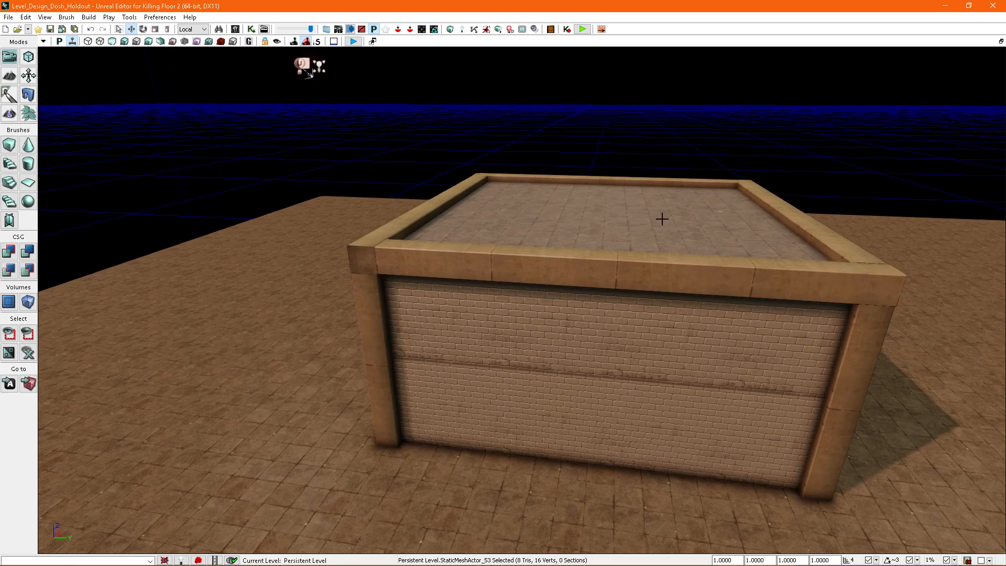
{"action": "right_click_drag", "start_coordinate": [643, 221], "coordinate": [640, 247]}
{"action": "right_click_drag", "start_coordinate": [586, 210], "coordinate": [567, 189]}
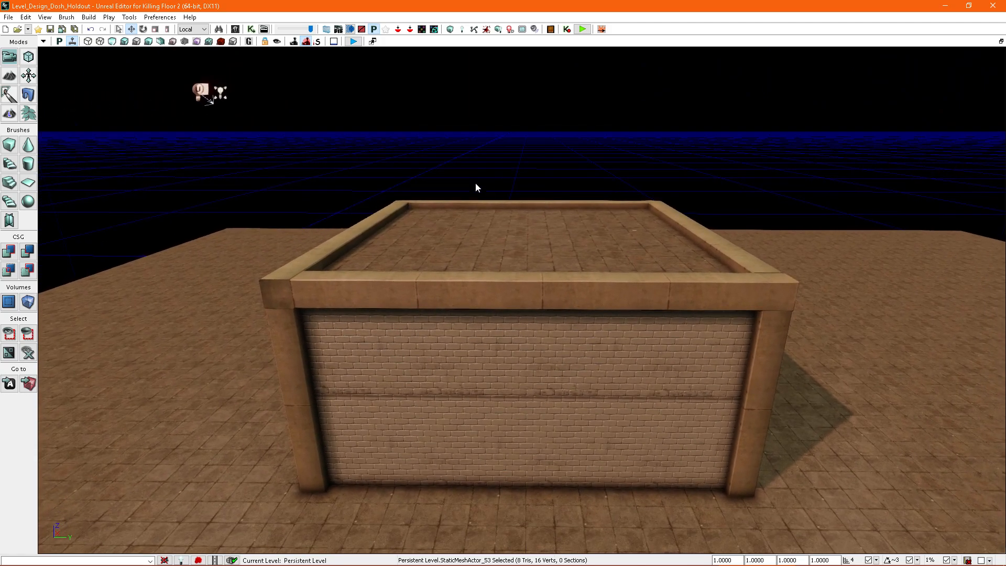
{"action": "mouse_move", "coordinate": [455, 125]}
{"action": "right_mouse_down"}
{"action": "mouse_move", "coordinate": [495, 131]}
{"action": "mouse_move", "coordinate": [475, 119]}
{"action": "right_mouse_up"}
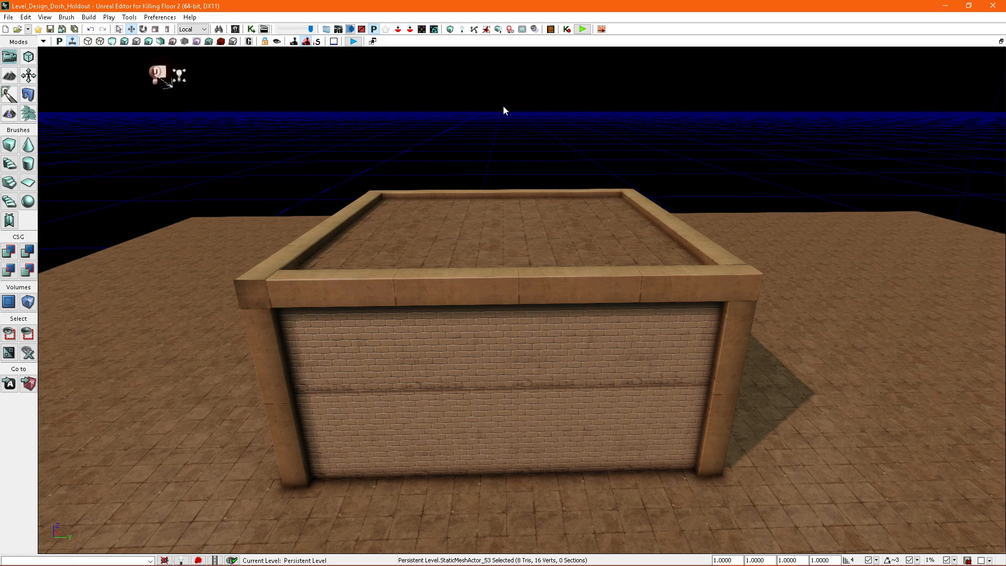
{"action": "right_click_drag", "start_coordinate": [526, 128], "coordinate": [542, 155]}
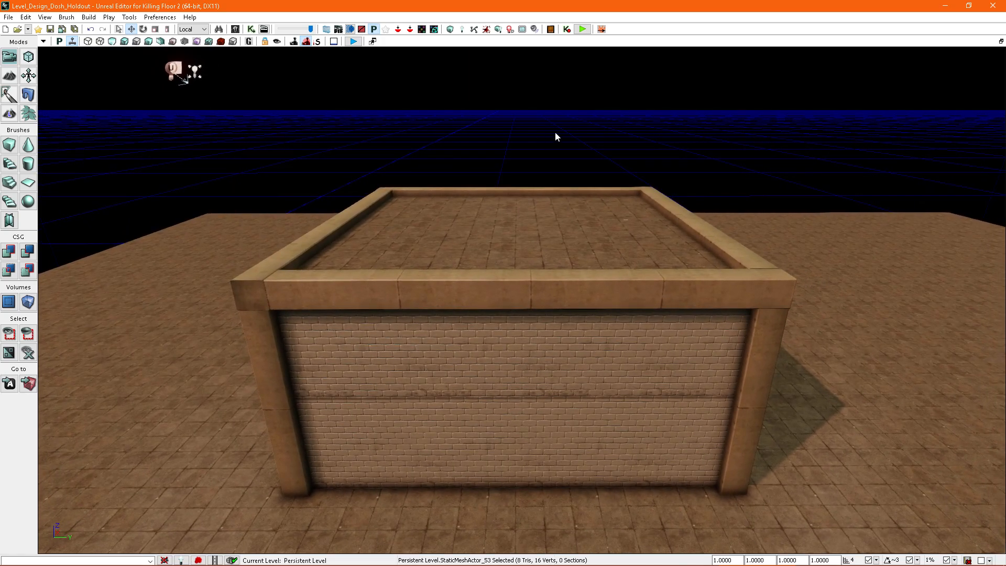
{"action": "right_click_drag", "start_coordinate": [548, 144], "coordinate": [548, 133]}
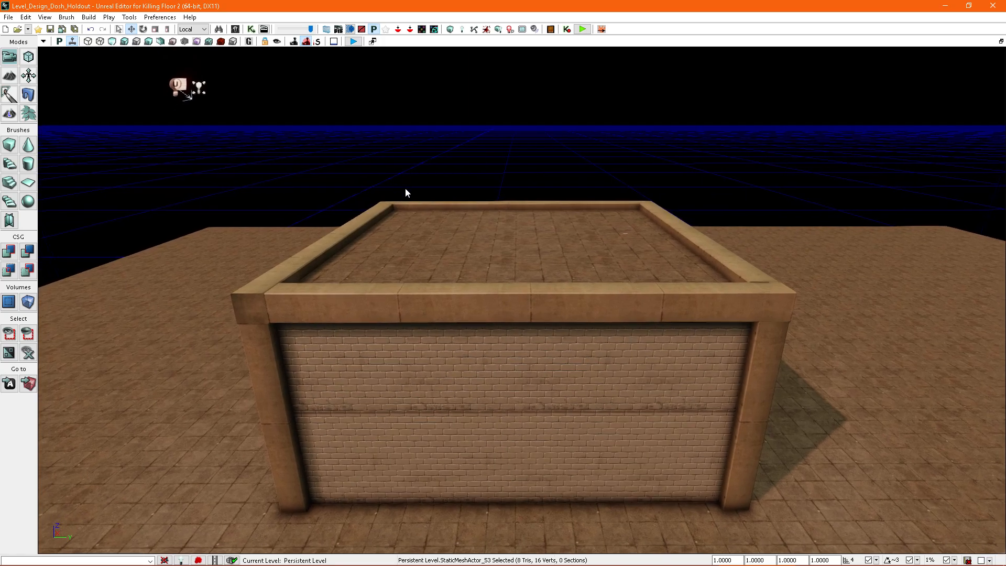
- Place a SplineLoftActor from the actor classes at the far inner corner of the walled platform's floor
{"action": "left_click", "coordinate": [234, 41]}
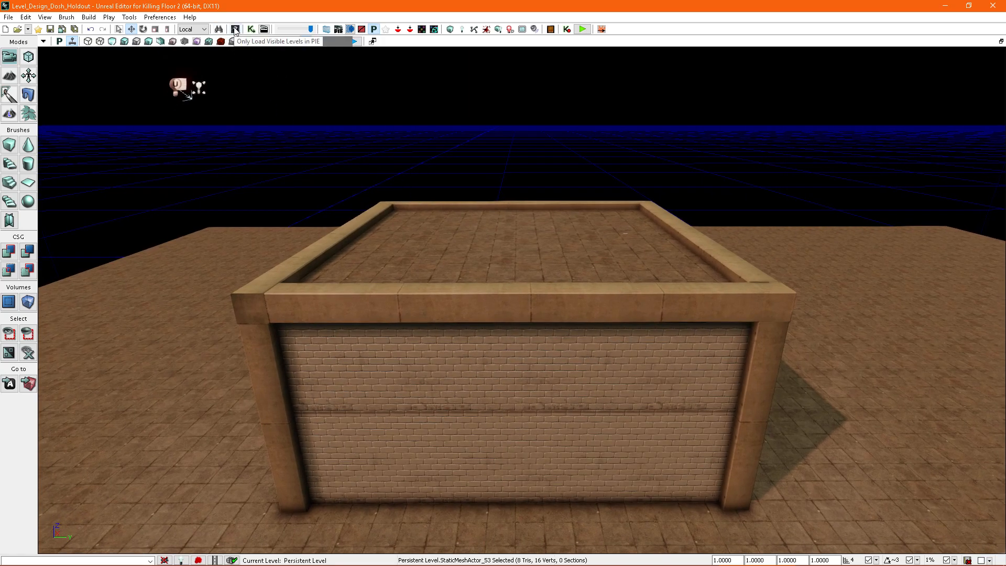
{"action": "right_click_drag", "start_coordinate": [319, 300], "coordinate": [349, 327]}
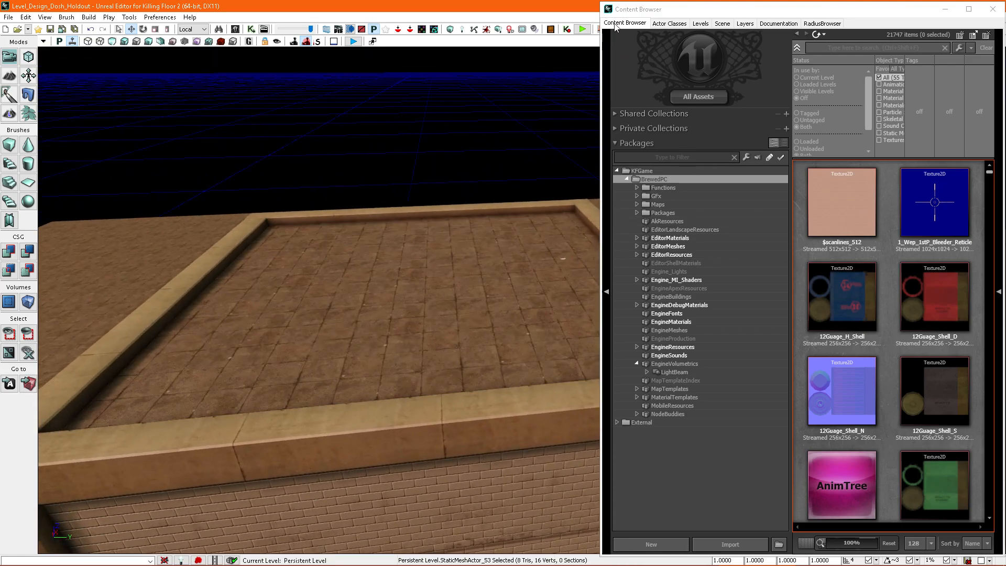
{"action": "left_click", "coordinate": [672, 24]}
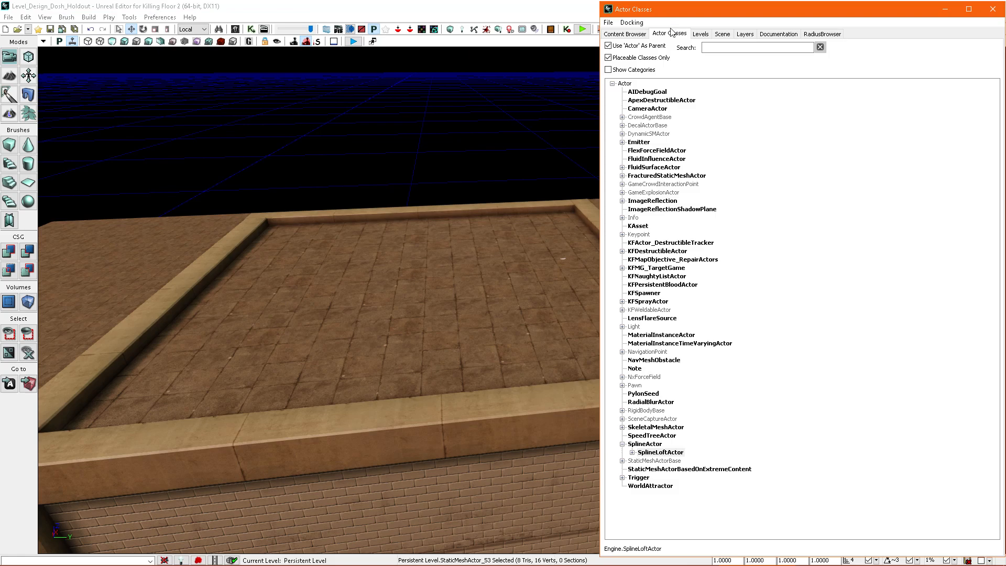
{"action": "left_click", "coordinate": [641, 444]}
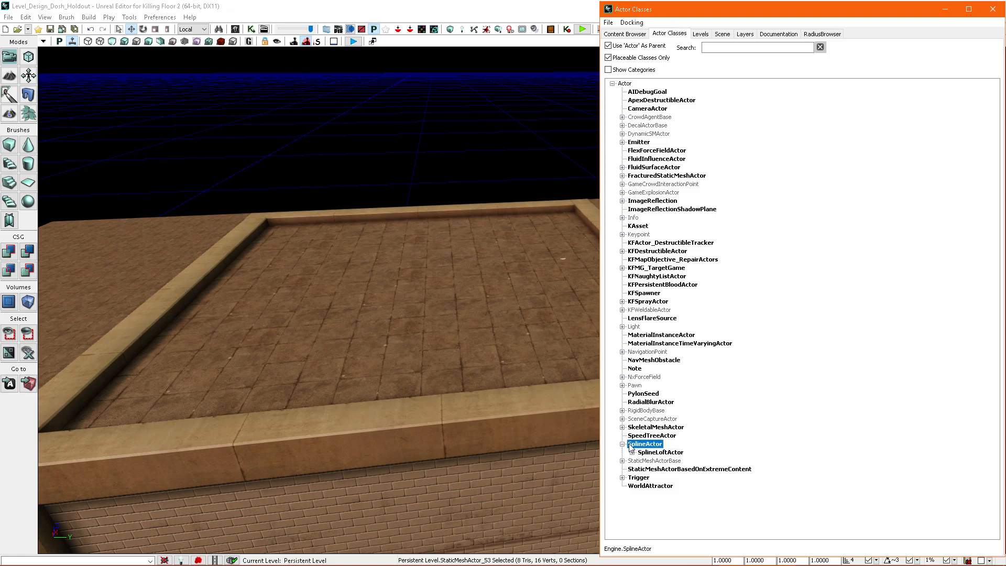
{"action": "left_click", "coordinate": [623, 444]}
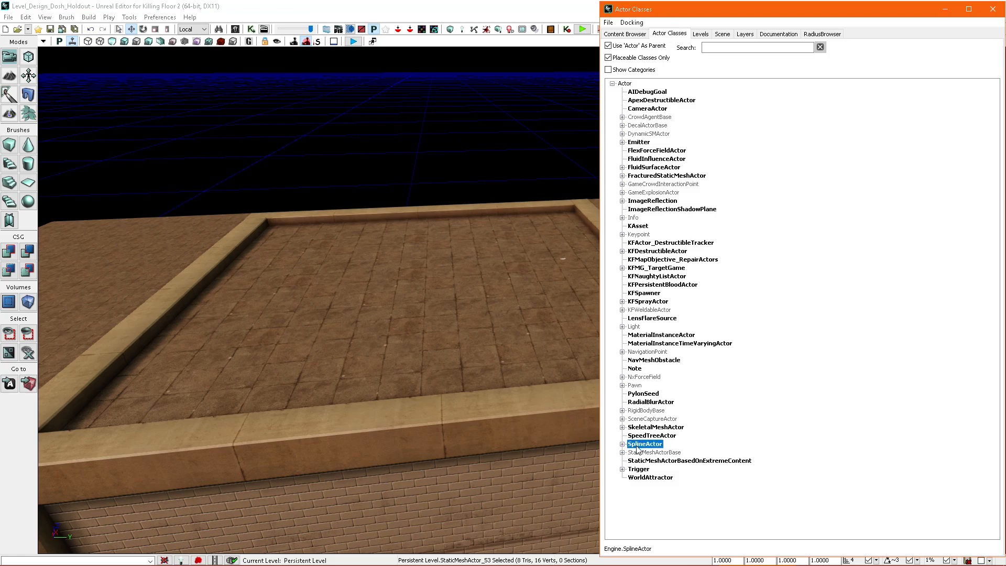
{"action": "left_click", "coordinate": [623, 444]}
{"action": "left_click", "coordinate": [659, 454]}
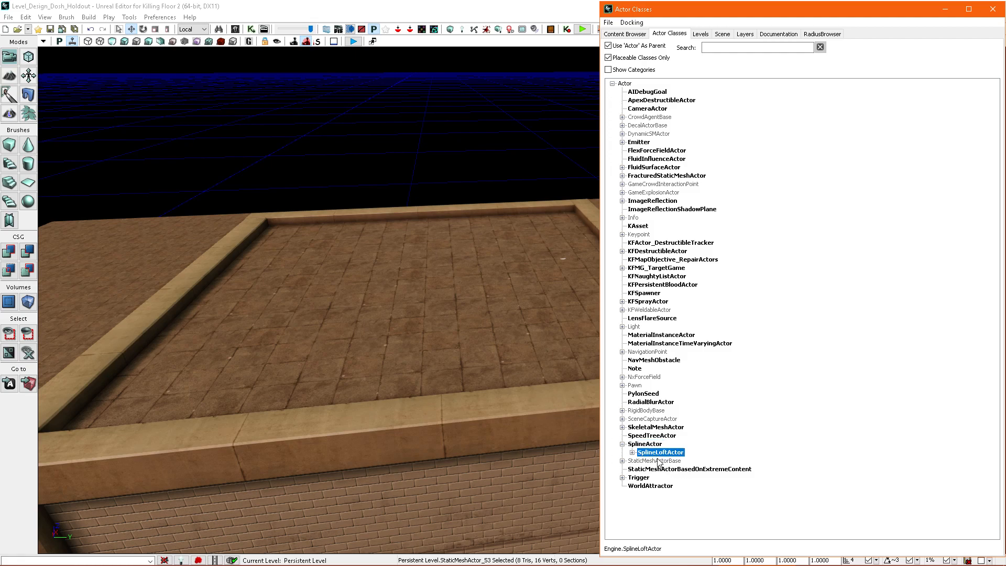
{"action": "left_click_drag", "start_coordinate": [660, 455], "coordinate": [285, 267]}
{"action": "left_click_drag", "start_coordinate": [270, 232], "coordinate": [270, 231]}
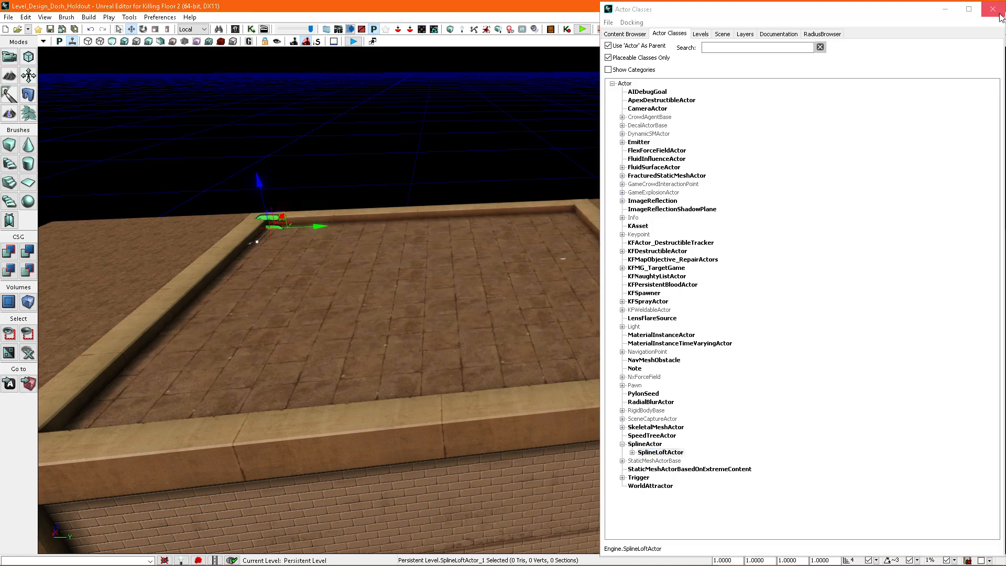
{"action": "left_click", "coordinate": [994, 8]}
- Move the spline loft actor along its red axis to fit the inner corner of the platform's rim
{"action": "right_click_drag", "start_coordinate": [606, 200], "coordinate": [596, 357]}
{"action": "key", "text": "w"}
{"action": "key", "text": "w"}
{"action": "key", "text": "s"}
{"action": "key", "text": "w"}
{"action": "key", "text": "e"}
{"action": "key", "text": "w"}
{"action": "left_click_drag", "start_coordinate": [594, 360], "coordinate": [549, 353]}
{"action": "right_click_drag", "start_coordinate": [549, 353], "coordinate": [595, 271]}
{"action": "key", "text": "d"}
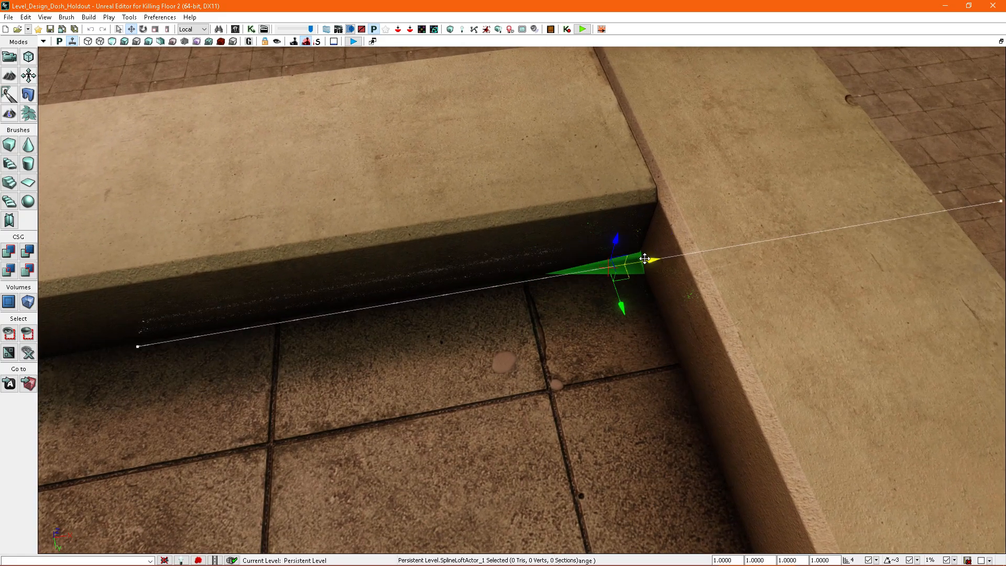
{"action": "key", "text": "d"}
{"action": "right_click_drag", "start_coordinate": [669, 258], "coordinate": [622, 220]}
{"action": "key", "text": "a"}
{"action": "key", "text": "s"}
{"action": "key", "text": "d"}
- Open the spline loft actor's properties at its Deform Mesh setting
{"action": "key", "text": "F4"}
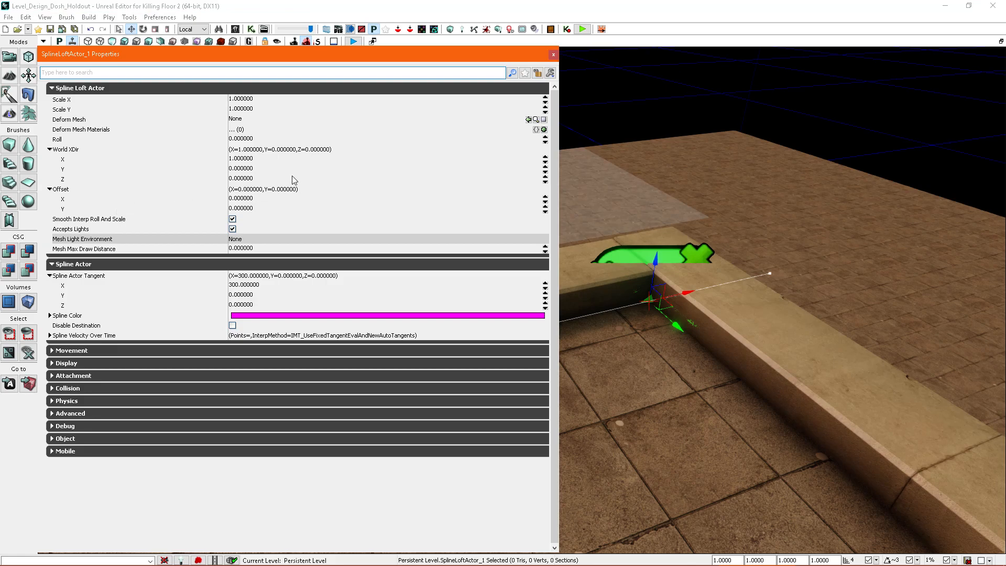
{"action": "mouse_move", "coordinate": [666, 234]}
{"action": "right_mouse_down"}
{"action": "mouse_move", "coordinate": [640, 234]}
{"action": "mouse_move", "coordinate": [656, 231]}
{"action": "right_mouse_up"}
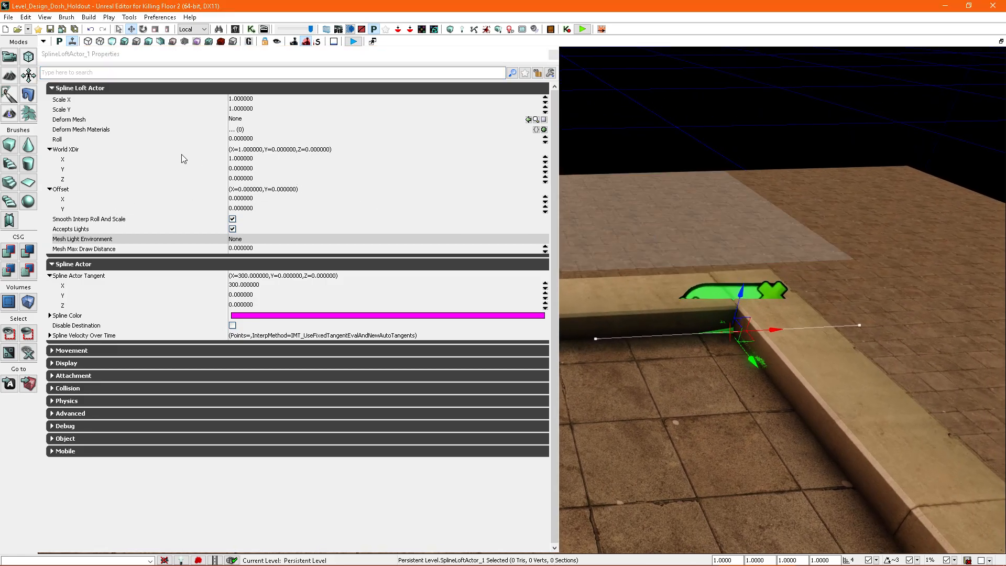
{"action": "left_click", "coordinate": [66, 123]}
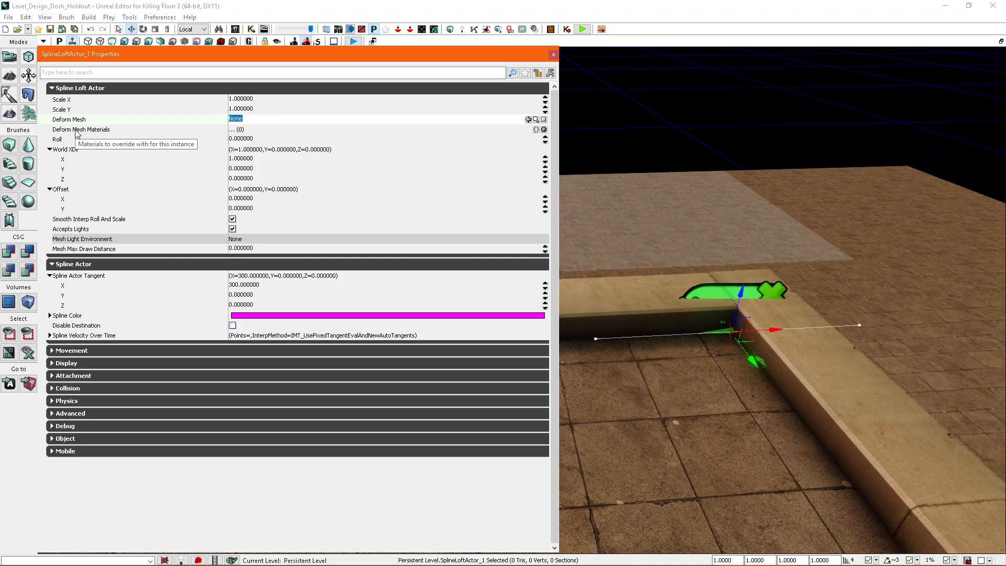
{"action": "right_click_drag", "start_coordinate": [712, 247], "coordinate": [683, 227]}
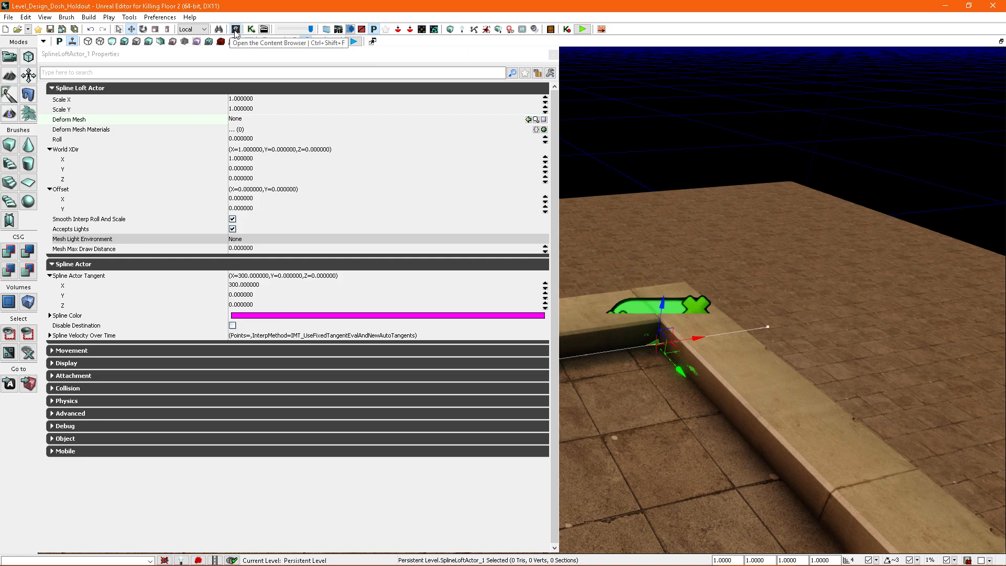
- Fully load the TestPackages folder under Packages in the content browser
{"action": "left_click", "coordinate": [236, 30]}
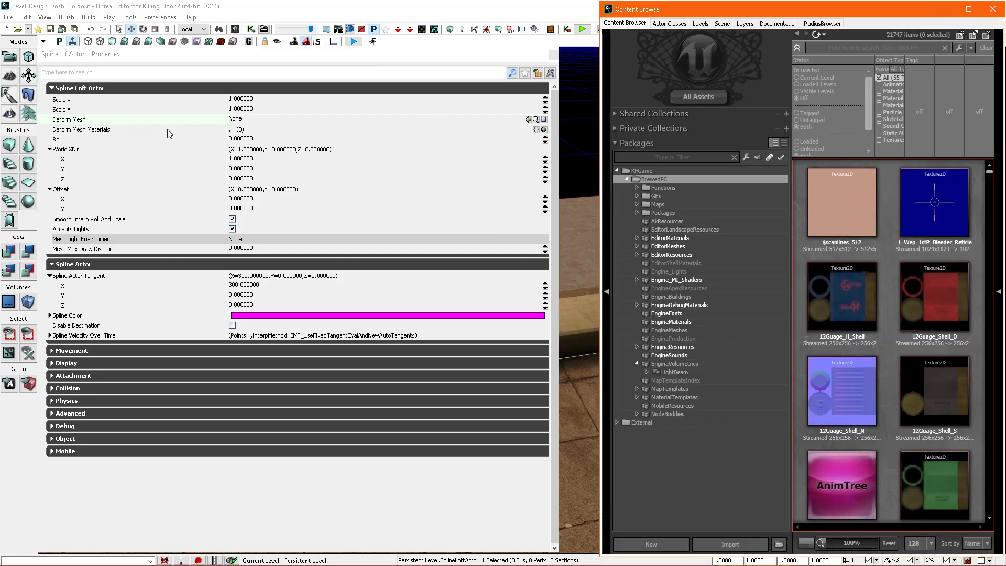
{"action": "left_click", "coordinate": [646, 214]}
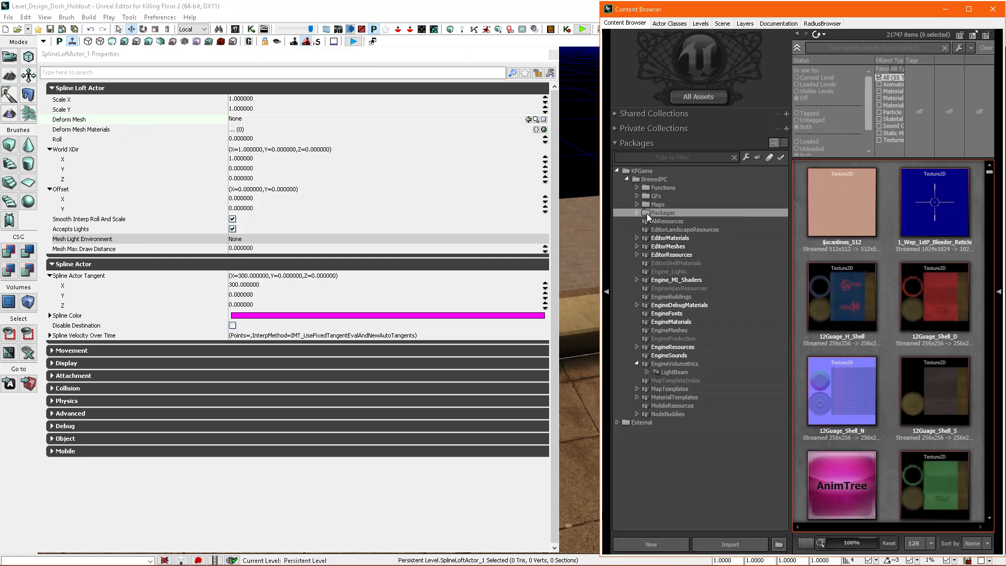
{"action": "left_click", "coordinate": [638, 213]}
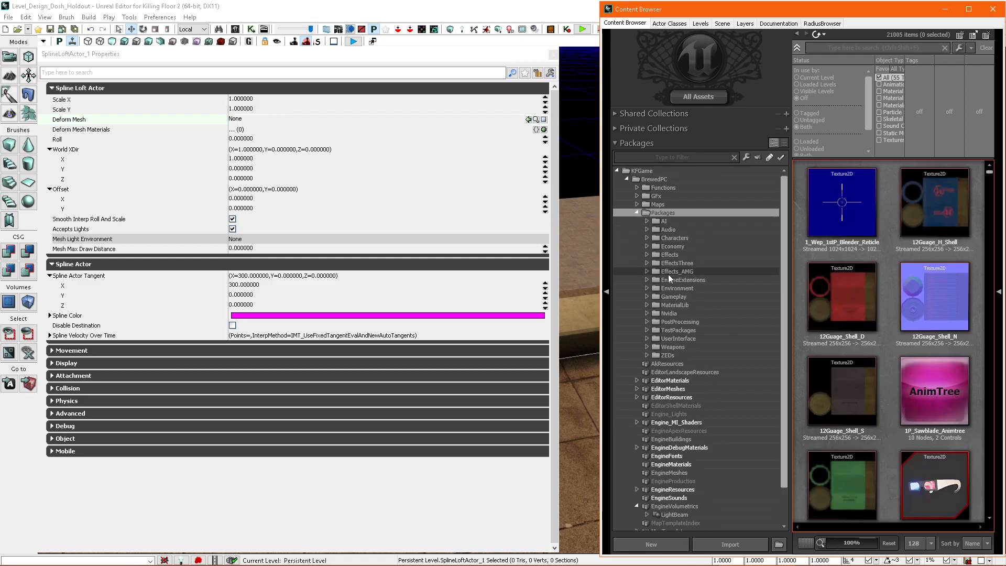
{"action": "left_click", "coordinate": [678, 330]}
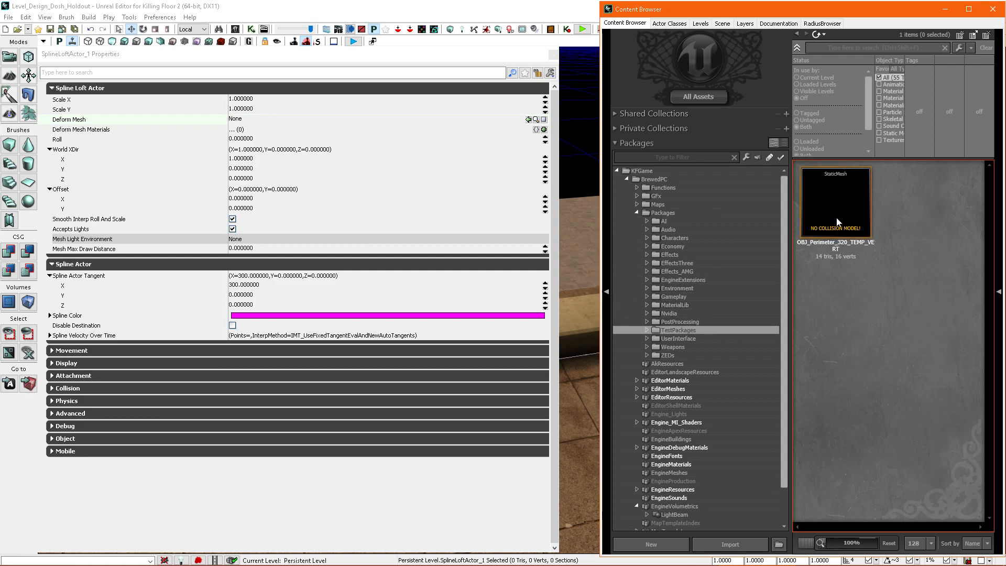
{"action": "mouse_move", "coordinate": [837, 220]}
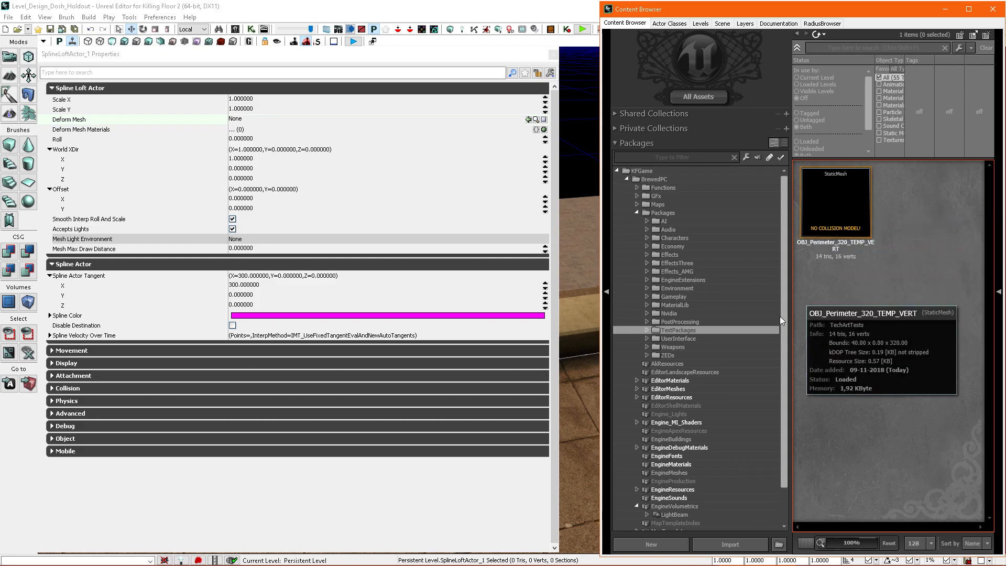
{"action": "right_click", "coordinate": [673, 330]}
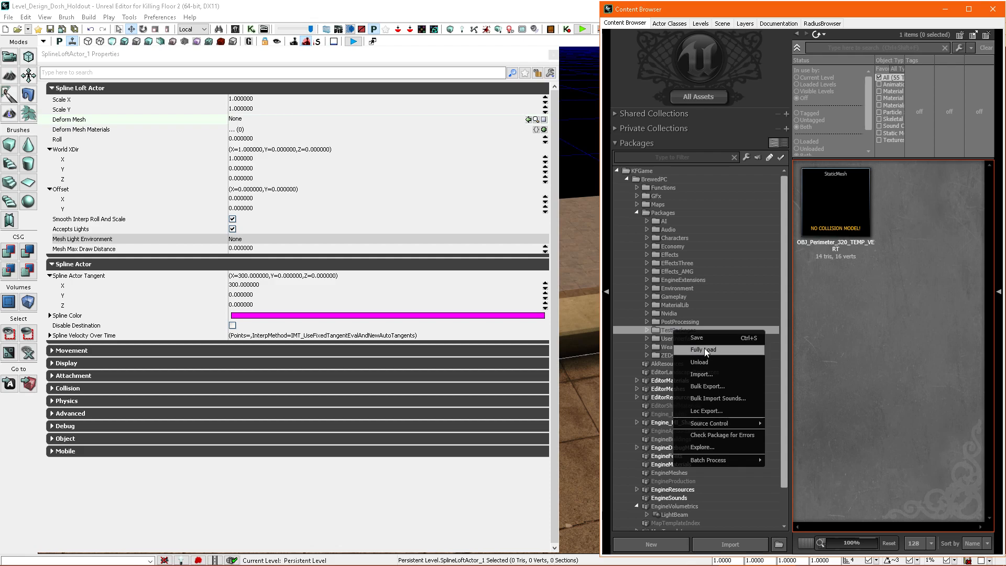
{"action": "left_click", "coordinate": [705, 349]}
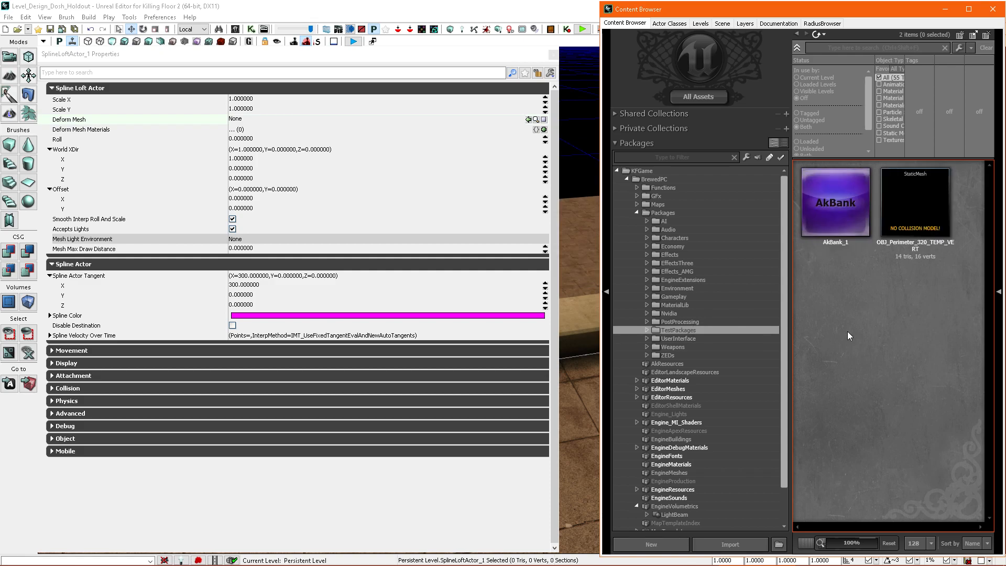
- Assign OBJ_Perimeter_320_TEMP_VERT as the spline's Deform Mesh and add one Deform Mesh Materials entry
{"action": "left_click", "coordinate": [926, 208]}
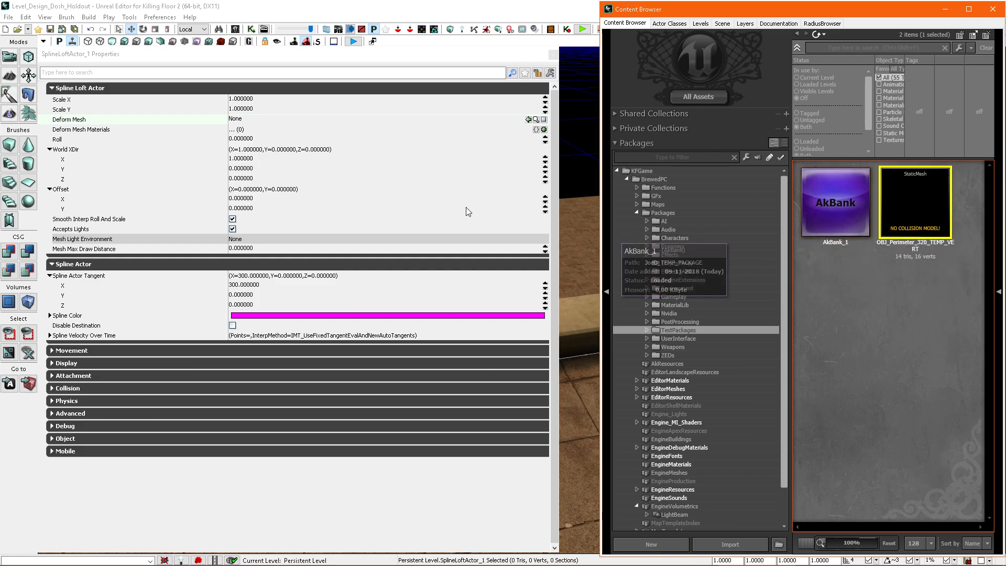
{"action": "left_click", "coordinate": [529, 119]}
{"action": "left_click", "coordinate": [347, 119]}
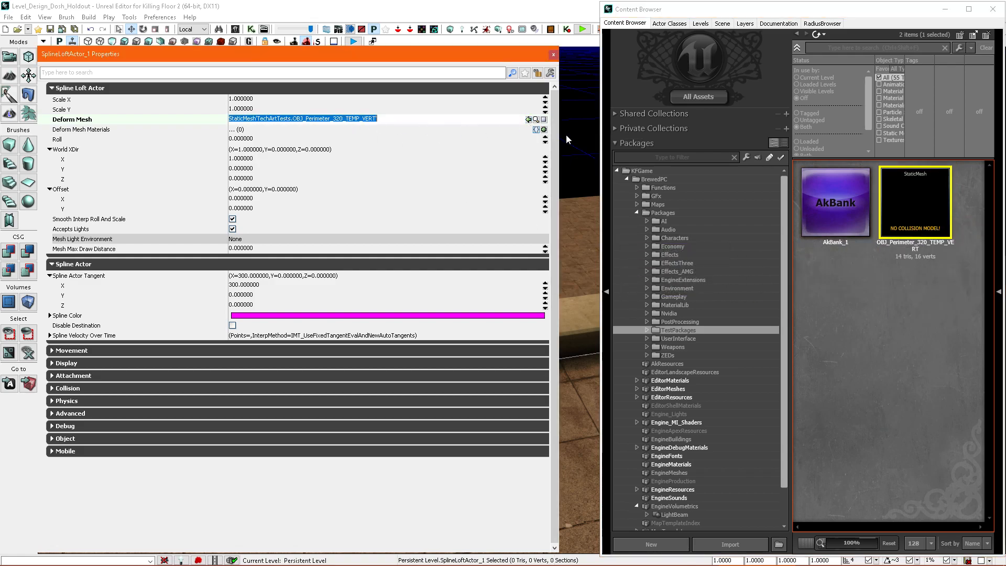
{"action": "mouse_move", "coordinate": [580, 158]}
{"action": "right_mouse_down"}
{"action": "mouse_move", "coordinate": [596, 163]}
{"action": "mouse_move", "coordinate": [580, 156]}
{"action": "right_mouse_up"}
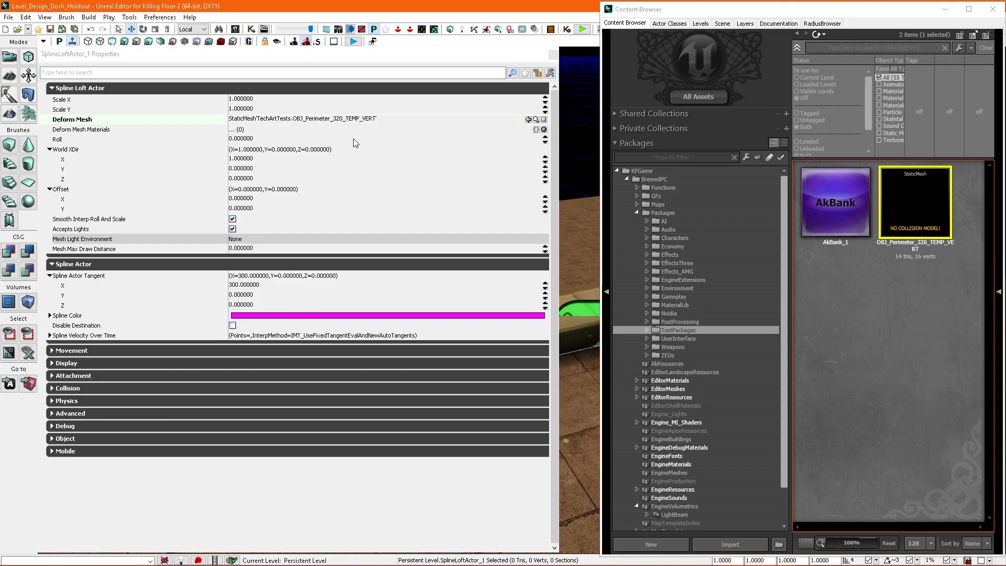
{"action": "left_click", "coordinate": [71, 132]}
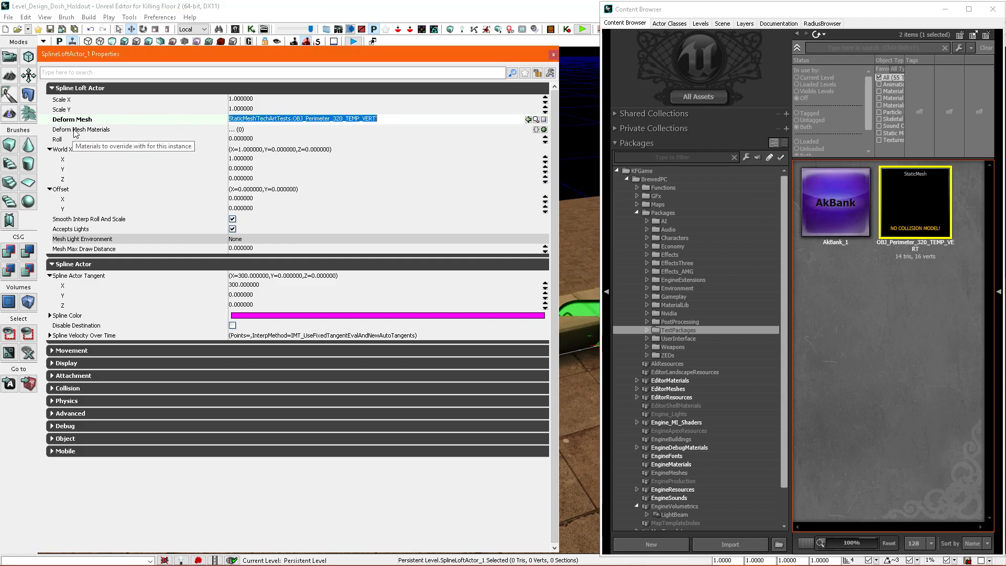
{"action": "left_click", "coordinate": [545, 130]}
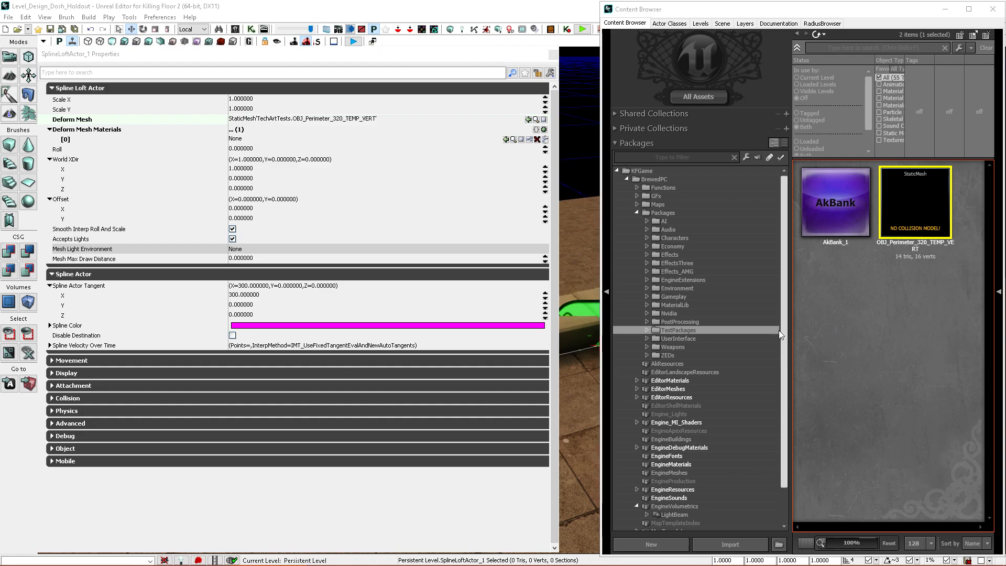
- Look through the Packages tree for the environment materials and expand the MaterialLib folder
{"action": "left_click", "coordinate": [703, 295]}
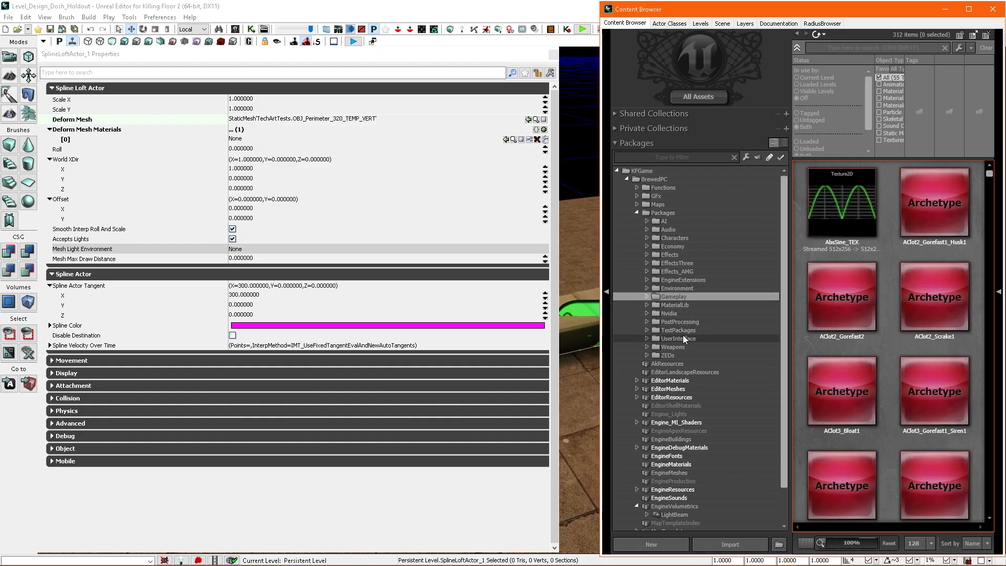
{"action": "scroll", "coordinate": [784, 259], "scroll_direction": "down", "scroll_amount": 1}
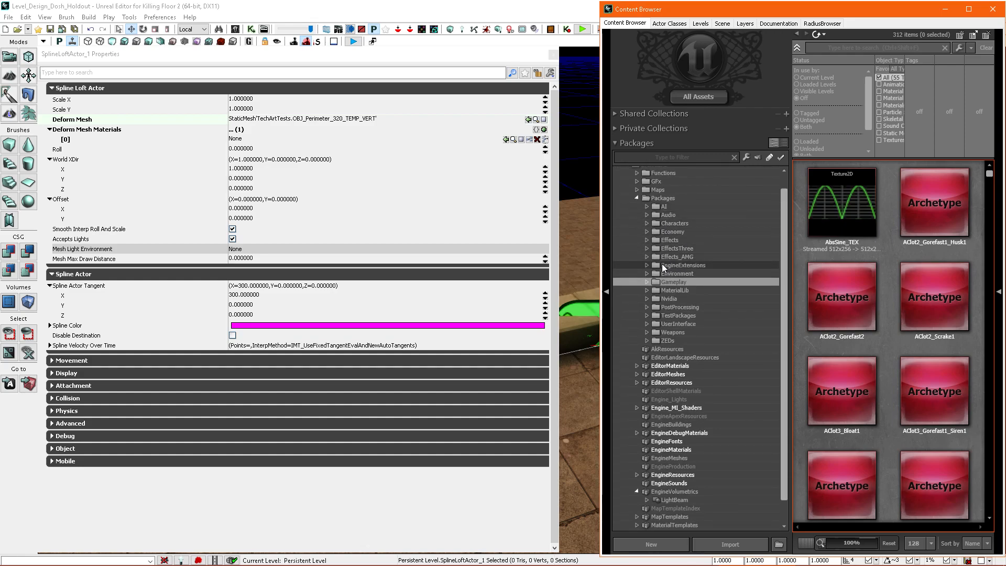
{"action": "left_click", "coordinate": [646, 273]}
{"action": "scroll", "coordinate": [782, 285], "scroll_direction": "down", "scroll_amount": 8}
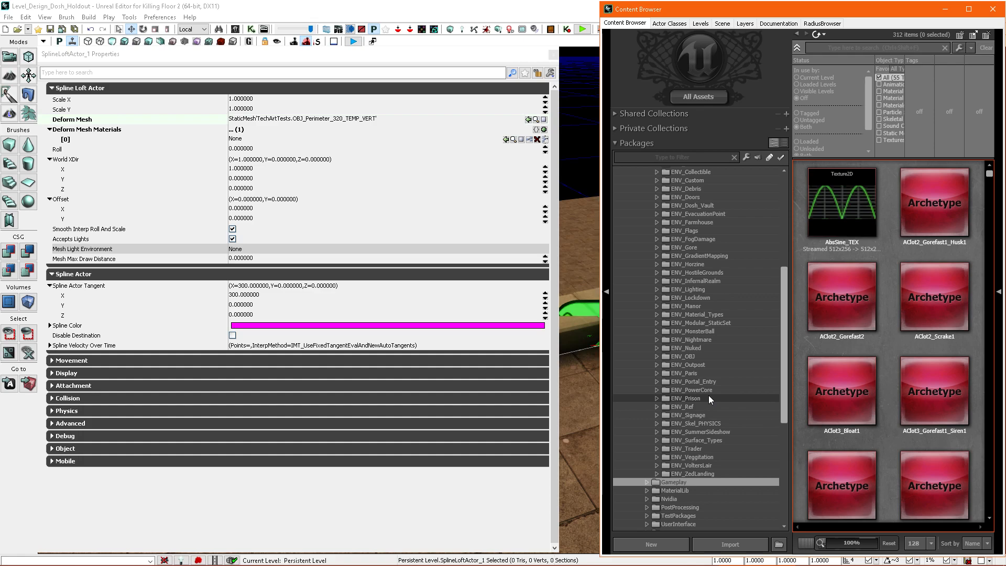
{"action": "scroll", "coordinate": [708, 395], "scroll_direction": "down", "scroll_amount": 2}
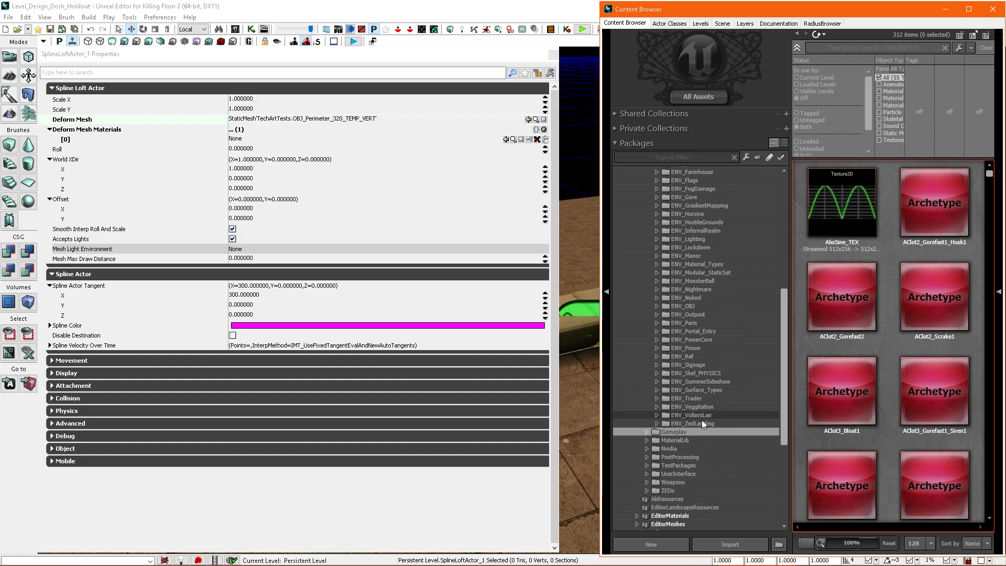
{"action": "left_click", "coordinate": [676, 441]}
{"action": "scroll", "coordinate": [738, 289], "scroll_direction": "up", "scroll_amount": 9}
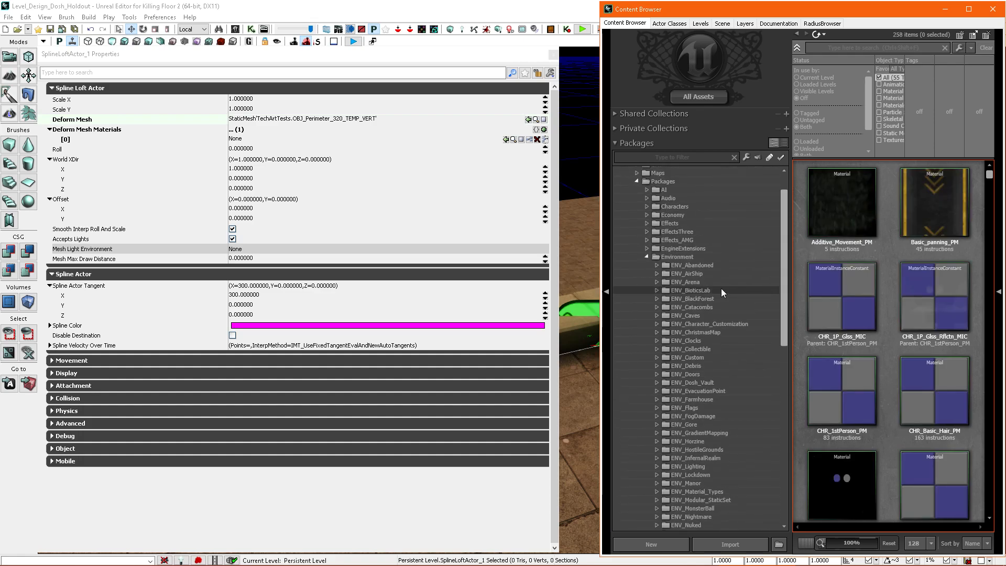
{"action": "left_click", "coordinate": [647, 257]}
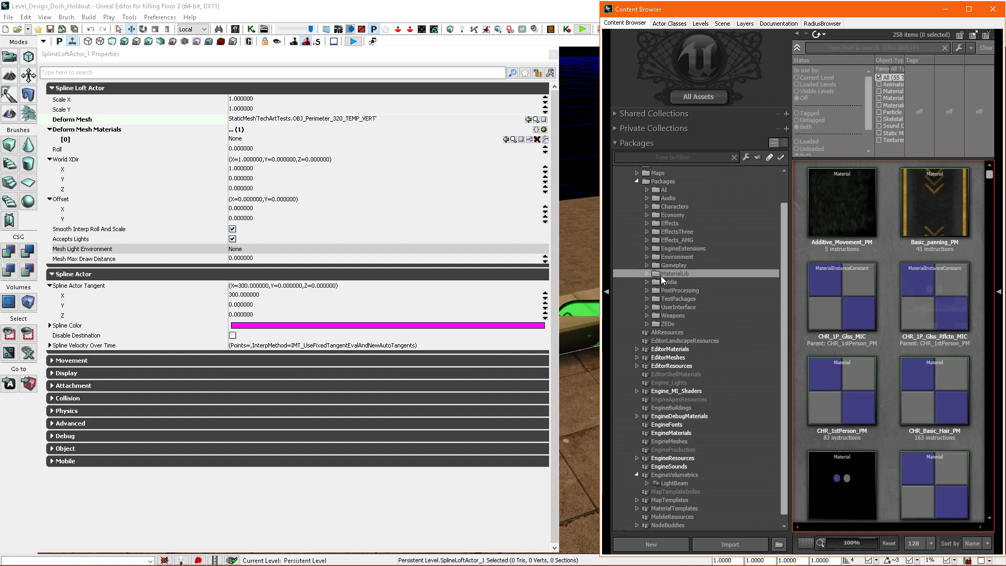
{"action": "left_click", "coordinate": [647, 273]}
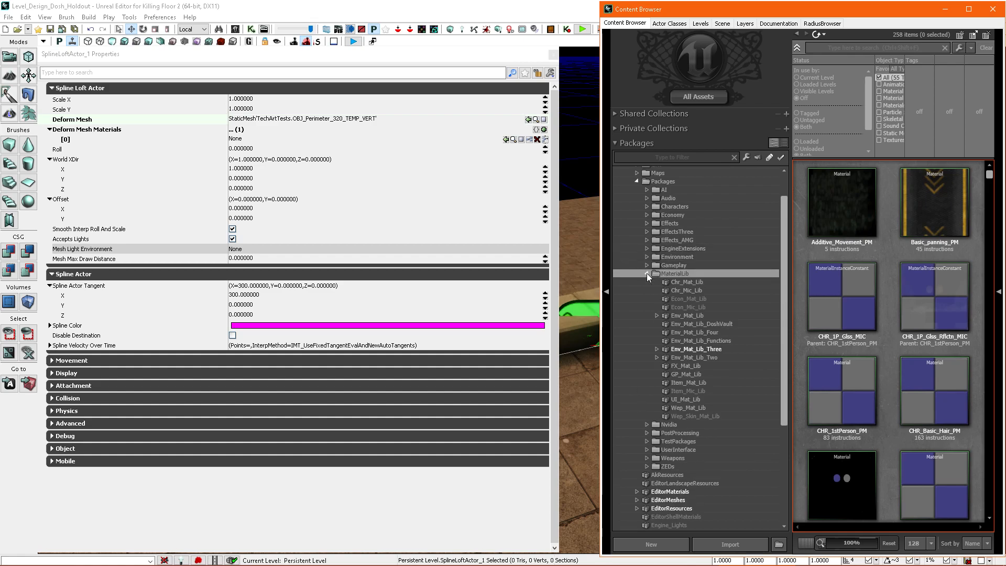
- Open the Env_Mat_Lib_Three package and bring its PM_Defend_OBJ materials into view
{"action": "left_click", "coordinate": [693, 350]}
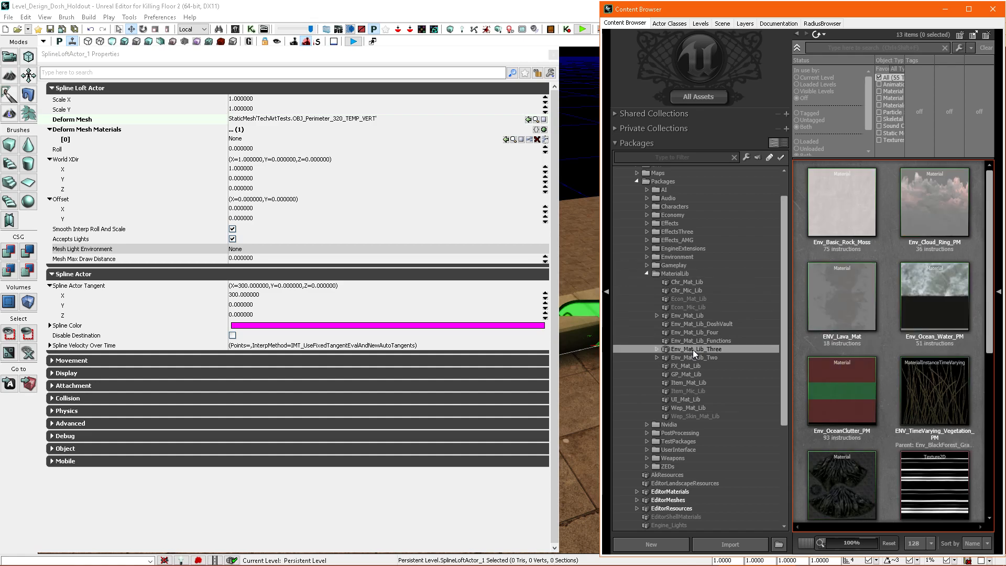
{"action": "right_click", "coordinate": [693, 350]}
{"action": "left_click", "coordinate": [676, 348]}
{"action": "scroll", "coordinate": [990, 237], "scroll_direction": "down", "scroll_amount": 1}
{"action": "left_click_drag", "start_coordinate": [990, 236], "coordinate": [981, 409]}
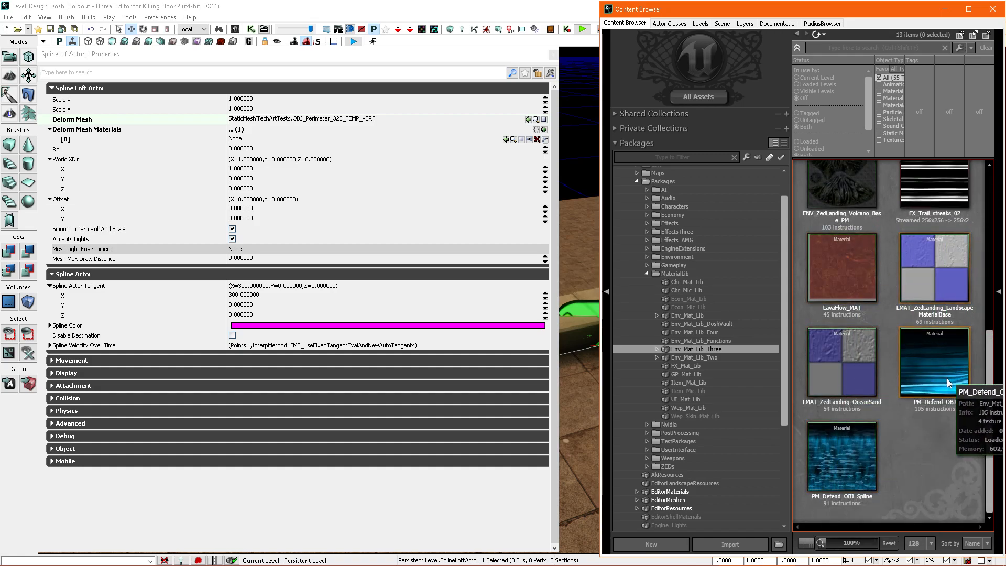
- Assign PM_Defend_OBJ_Spline to Deform Mesh Materials entry [0] and close the content browser and the properties window
{"action": "left_click", "coordinate": [845, 469]}
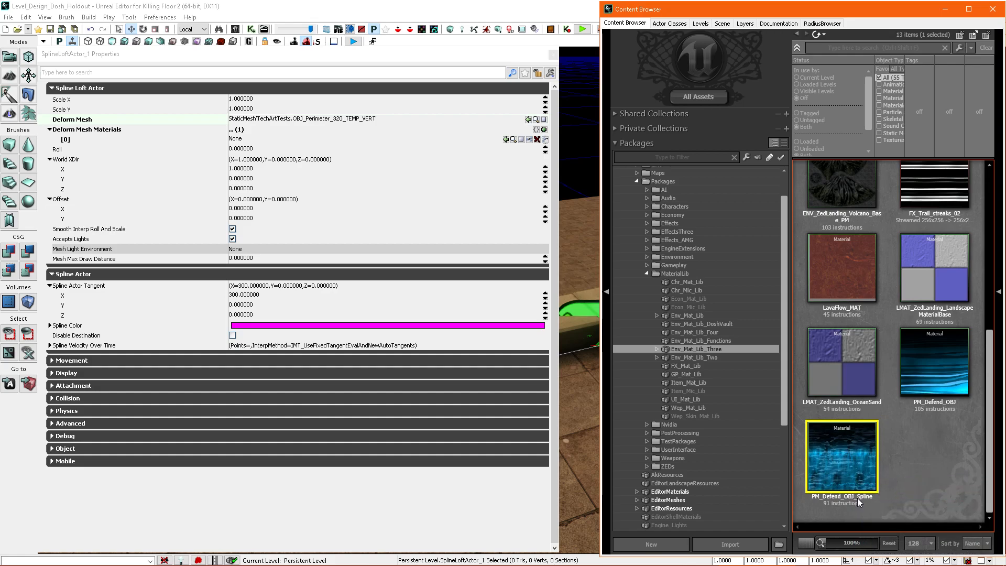
{"action": "left_click", "coordinate": [941, 374]}
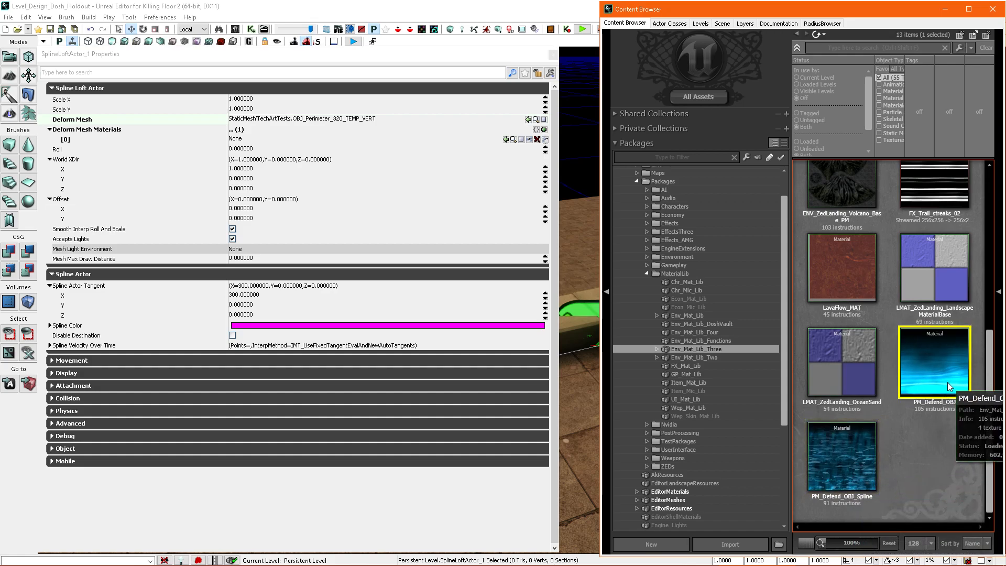
{"action": "left_click", "coordinate": [854, 463]}
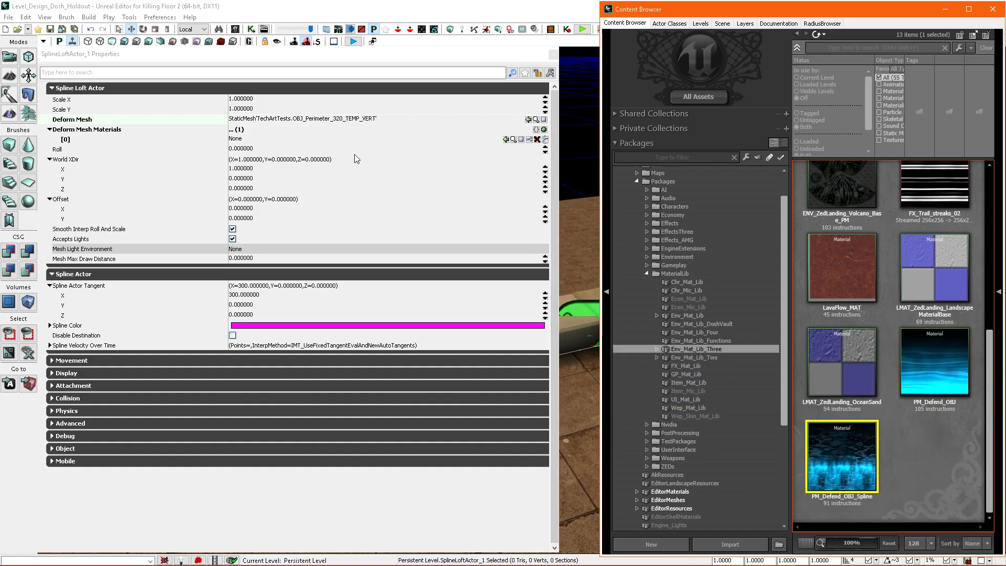
{"action": "left_click", "coordinate": [505, 140]}
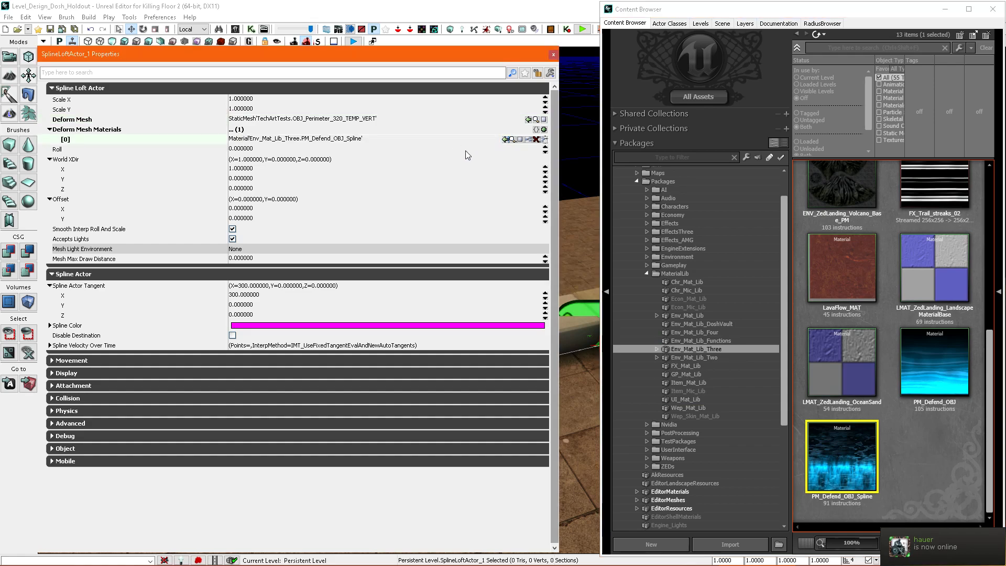
{"action": "left_click", "coordinate": [994, 11]}
{"action": "mouse_move", "coordinate": [762, 206]}
{"action": "right_mouse_down"}
{"action": "mouse_move", "coordinate": [709, 206]}
{"action": "mouse_move", "coordinate": [709, 235]}
{"action": "mouse_move", "coordinate": [762, 207]}
{"action": "right_mouse_up"}
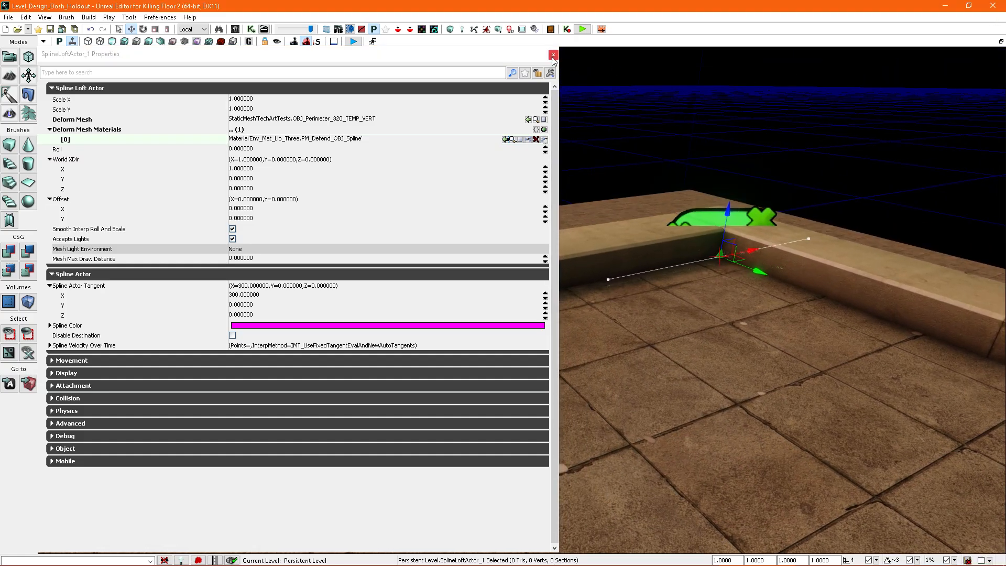
{"action": "left_click", "coordinate": [553, 56]}
- Extend the spline from the corner with a second spline loft actor placed further along the wall's inner side
{"action": "right_click_drag", "start_coordinate": [555, 61], "coordinate": [530, 285]}
{"action": "right_click_drag", "start_coordinate": [472, 299], "coordinate": [675, 245]}
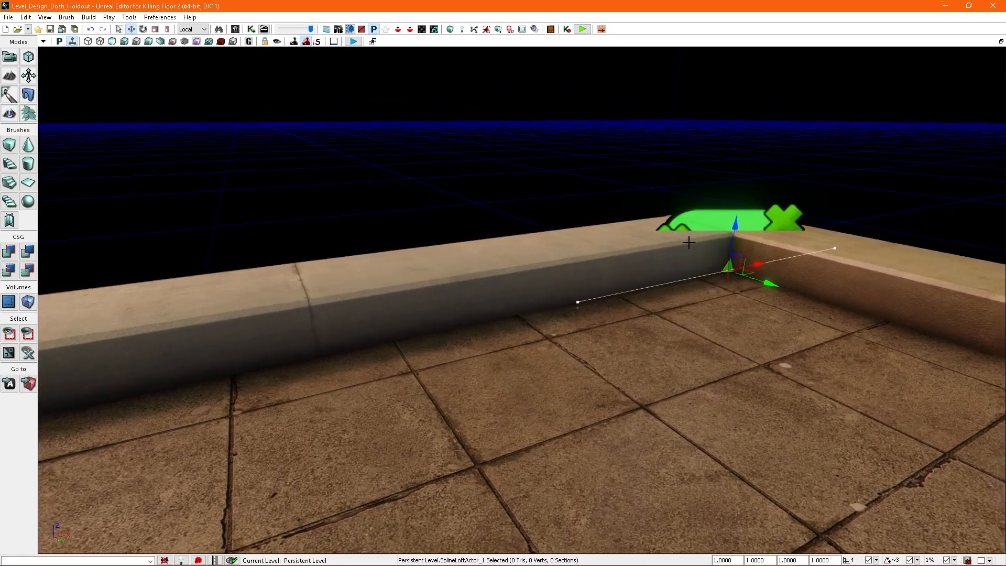
{"action": "right_click_drag", "start_coordinate": [739, 224], "coordinate": [492, 254]}
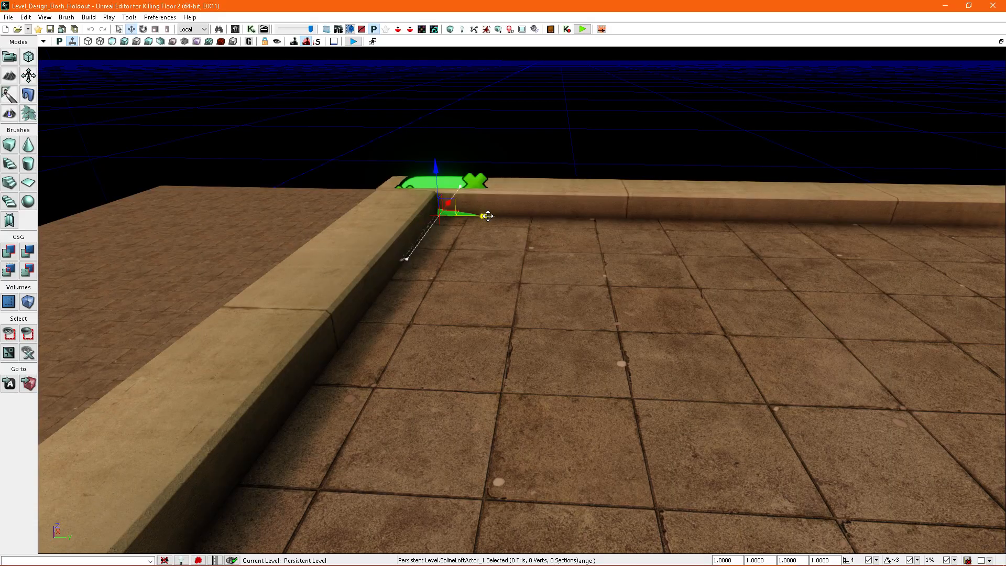
{"action": "left_click_drag", "start_coordinate": [488, 216], "coordinate": [628, 215]}
{"action": "left_click_drag", "start_coordinate": [803, 223], "coordinate": [842, 224]}
{"action": "right_click_drag", "start_coordinate": [842, 225], "coordinate": [881, 170]}
{"action": "key", "text": "a"}
{"action": "key", "text": "w"}
{"action": "key", "text": "q"}
{"action": "key", "text": "e"}
- Select both spline loft actors and set their Scale X to 1.25
{"action": "right_click_drag", "start_coordinate": [640, 211], "coordinate": [372, 203]}
{"action": "left_click", "coordinate": [372, 203], "text": "ctrl"}
{"action": "right_click_drag", "start_coordinate": [608, 256], "coordinate": [498, 284]}
{"action": "right_click_drag", "start_coordinate": [463, 209], "coordinate": [587, 183]}
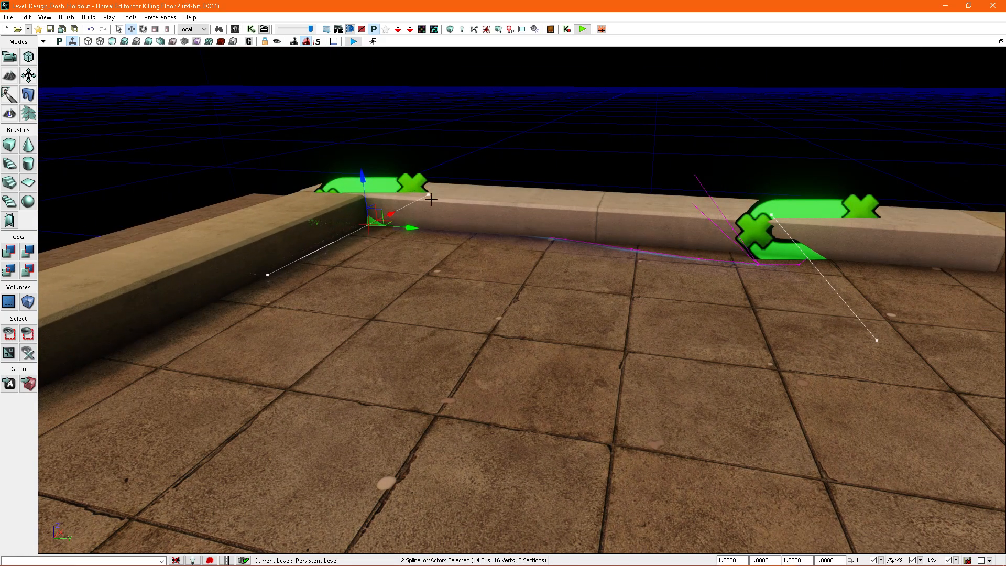
{"action": "double_click", "coordinate": [420, 197]}
{"action": "right_click_drag", "start_coordinate": [176, 123], "coordinate": [391, 192]}
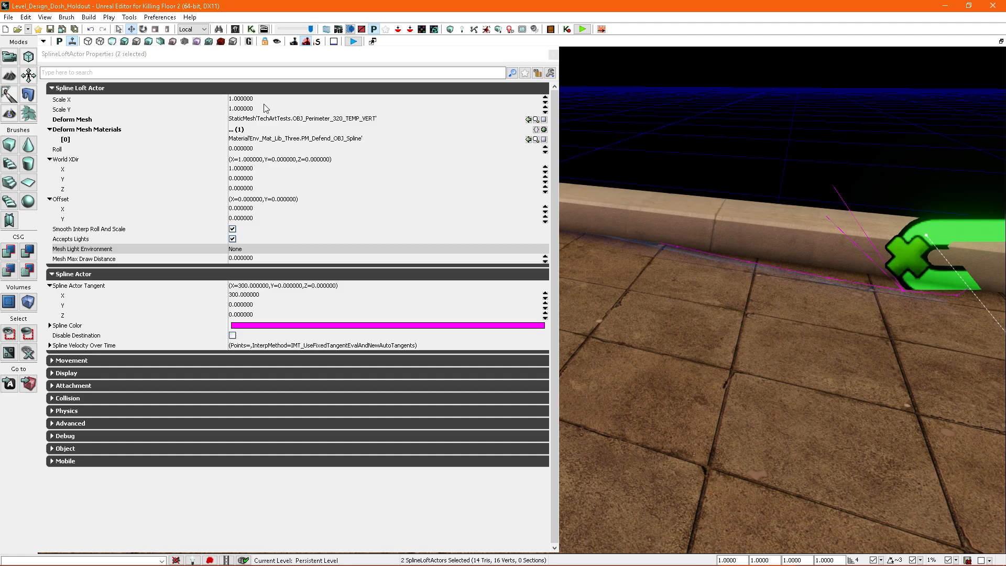
{"action": "left_click", "coordinate": [269, 101]}
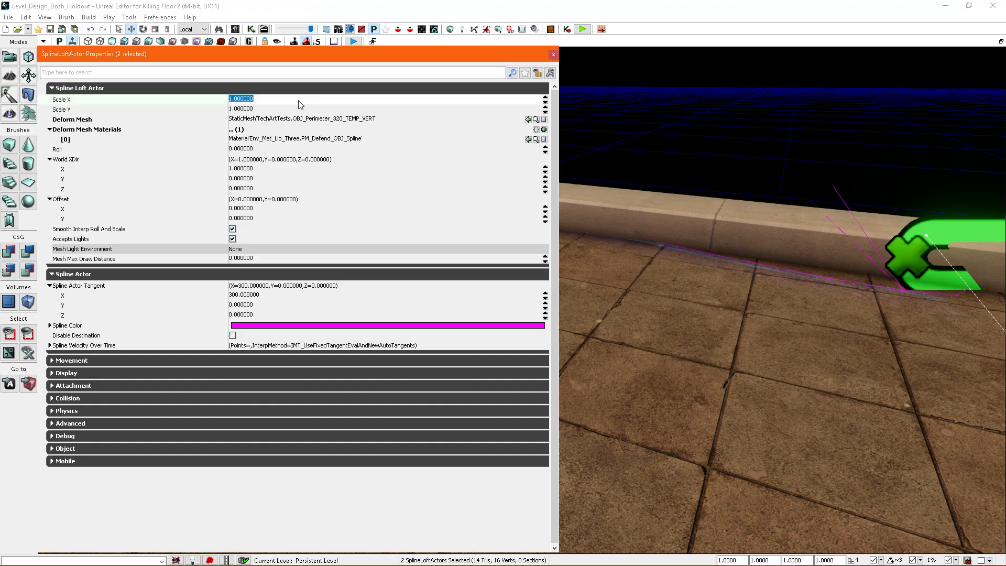
{"action": "type", "text": "1.25"}
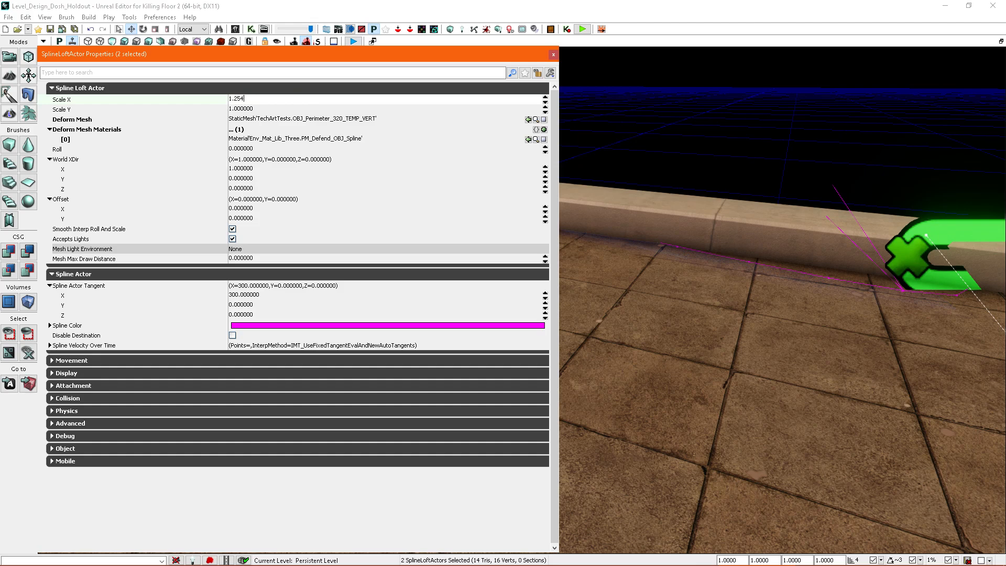
{"action": "key", "text": "Return"}
{"action": "right_click_drag", "start_coordinate": [631, 215], "coordinate": [583, 209]}
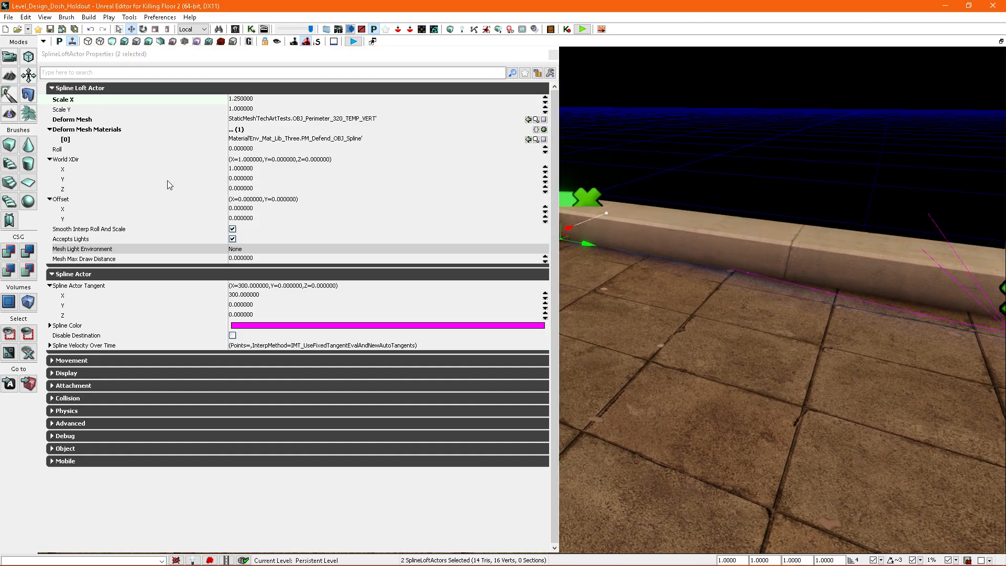
- Set both actors' World XDir to X 0, Y 0, Z -1, close the properties and deselect them
{"action": "left_click", "coordinate": [271, 169]}
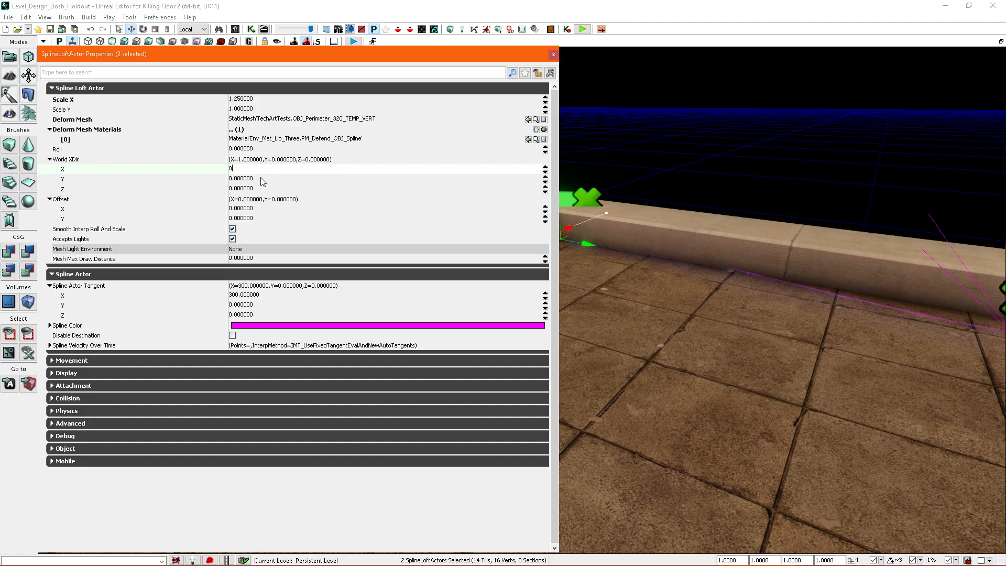
{"action": "left_click", "coordinate": [241, 179]}
{"action": "left_click", "coordinate": [242, 189]}
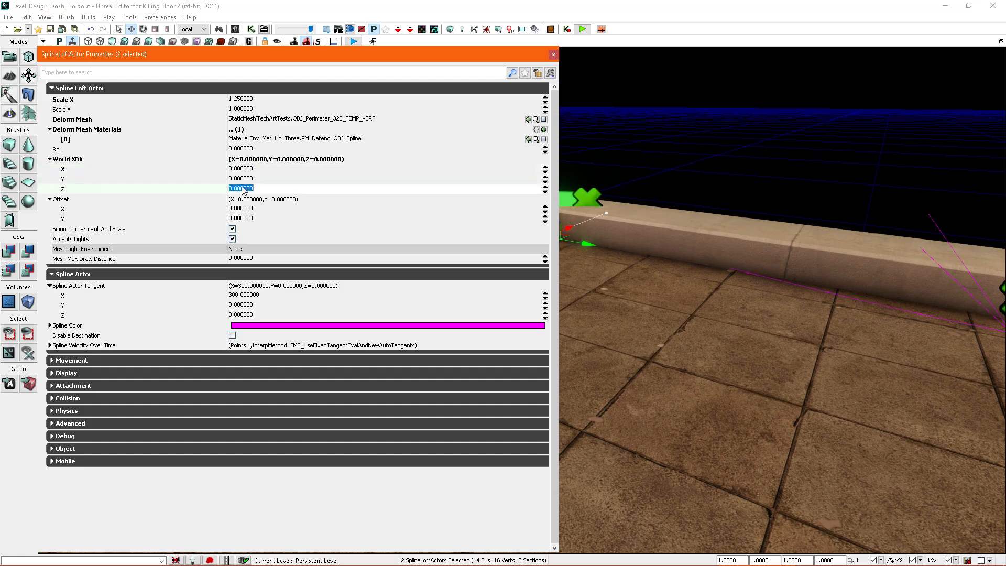
{"action": "type", "text": "-1"}
{"action": "key", "text": "Return"}
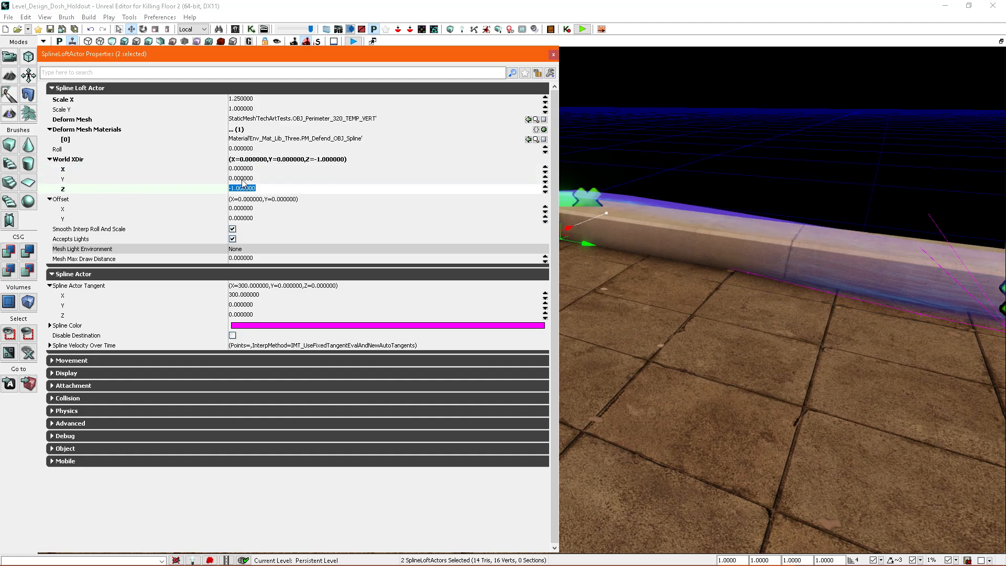
{"action": "right_click_drag", "start_coordinate": [701, 240], "coordinate": [704, 199]}
{"action": "left_click", "coordinate": [553, 55]}
{"action": "right_click_drag", "start_coordinate": [662, 240], "coordinate": [678, 255]}
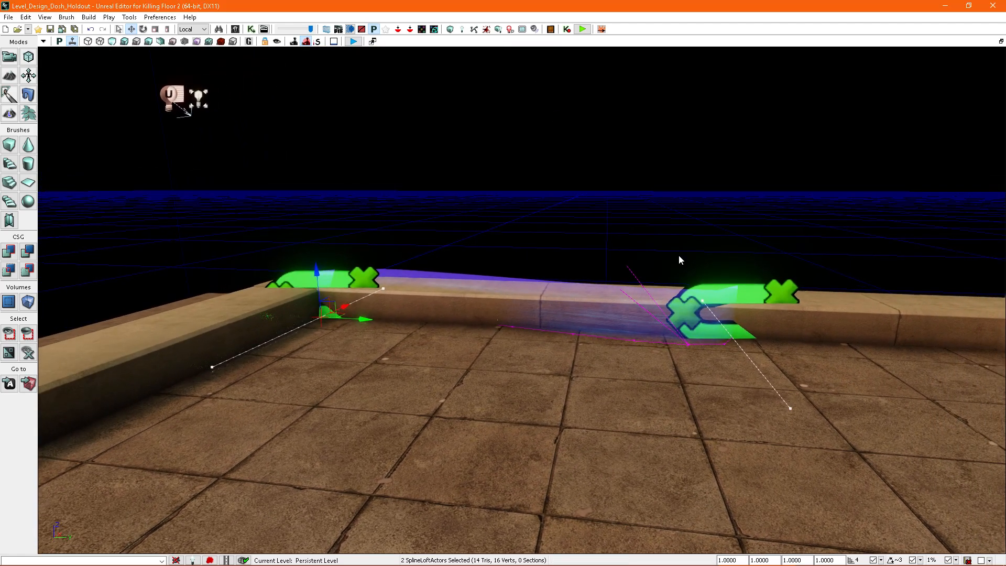
{"action": "left_click", "coordinate": [785, 237]}
{"action": "right_click_drag", "start_coordinate": [785, 240], "coordinate": [757, 154]}
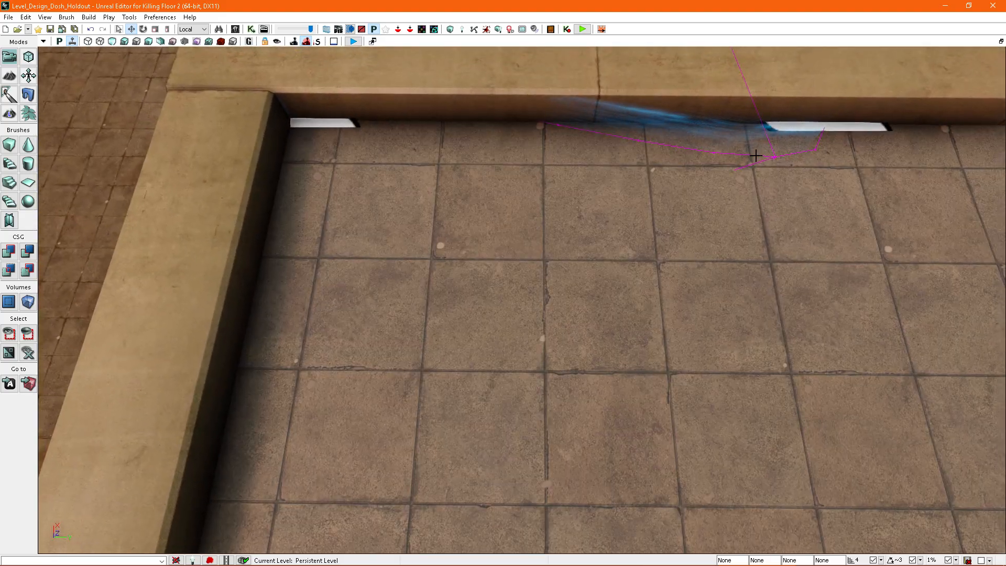
{"action": "right_click_drag", "start_coordinate": [346, 175], "coordinate": [346, 176]}
{"action": "right_click_drag", "start_coordinate": [835, 254], "coordinate": [836, 254]}
- Reselect both spline loft actors, set their Spline Actor Tangent X to 10 and close the properties
{"action": "left_click", "coordinate": [835, 254]}
{"action": "left_click", "coordinate": [833, 246]}
{"action": "left_click", "coordinate": [345, 248], "text": "ctrl"}
{"action": "right_click_drag", "start_coordinate": [344, 248], "coordinate": [324, 186]}
{"action": "key", "text": "F4"}
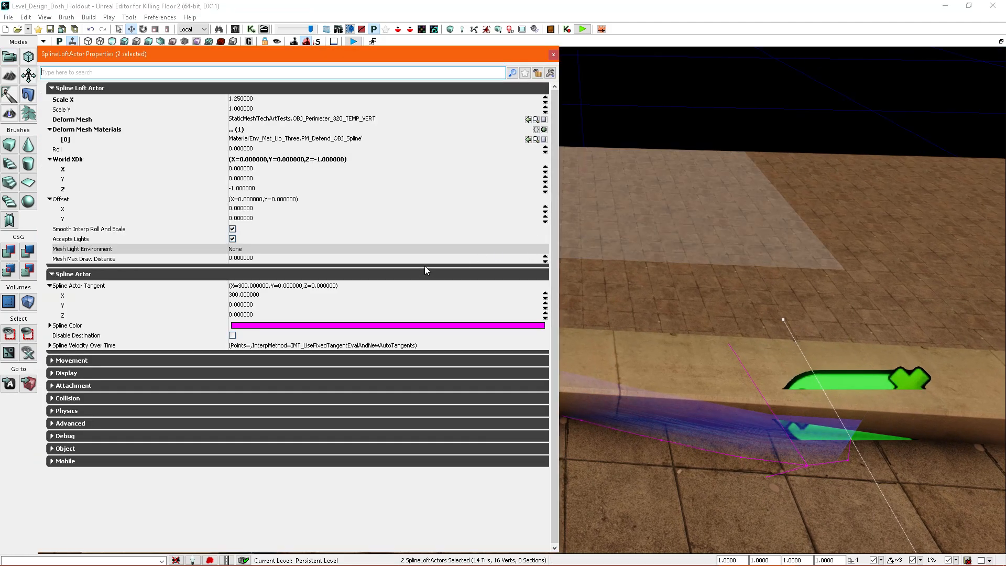
{"action": "left_click", "coordinate": [266, 294]}
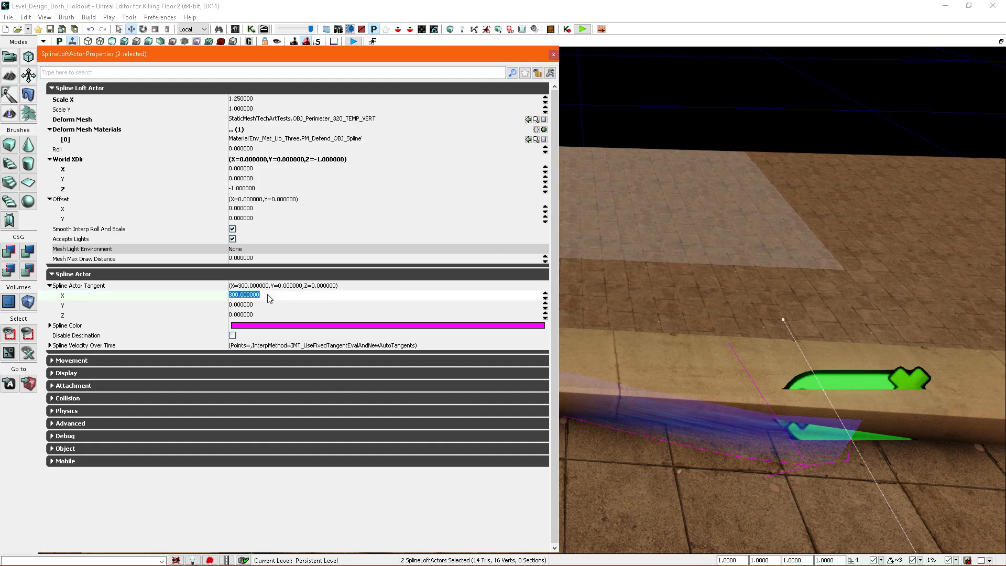
{"action": "type", "text": "10"}
{"action": "key", "text": "Return"}
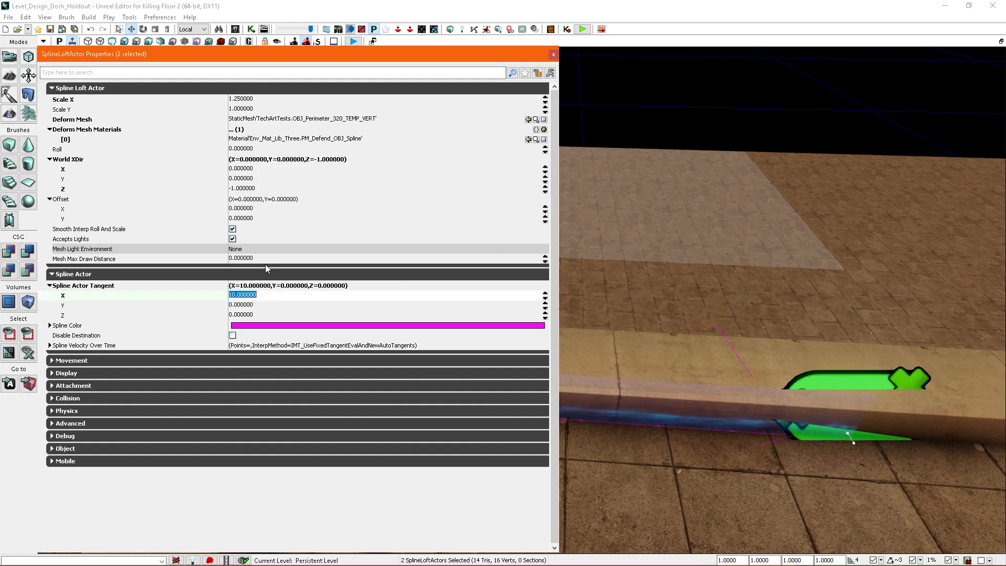
{"action": "right_click_drag", "start_coordinate": [631, 292], "coordinate": [590, 309]}
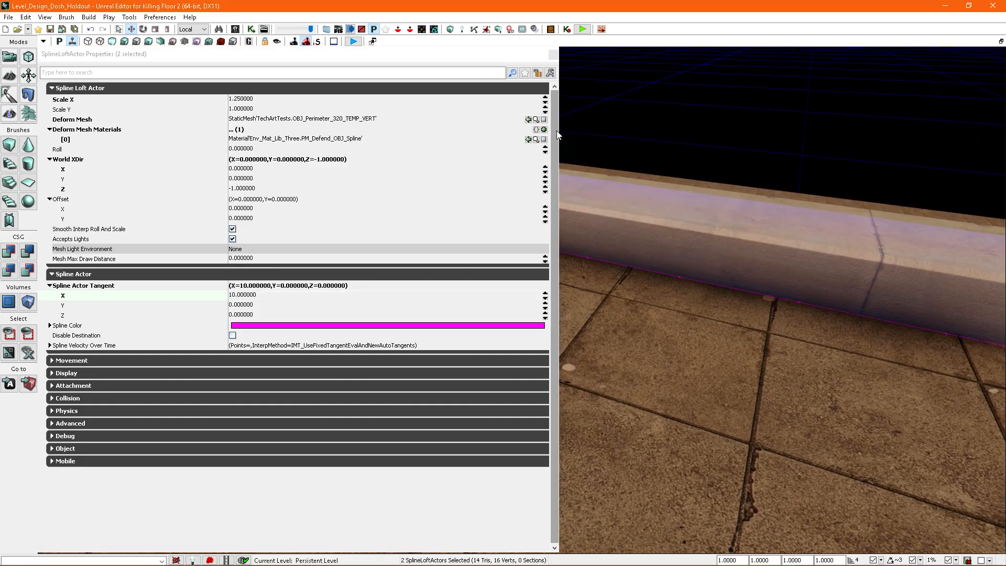
{"action": "left_click", "coordinate": [555, 56]}
{"action": "key", "text": "Escape"}
{"action": "mouse_move", "coordinate": [557, 55]}
{"action": "right_mouse_down"}
{"action": "mouse_move", "coordinate": [451, 65]}
{"action": "mouse_move", "coordinate": [635, 152]}
{"action": "mouse_move", "coordinate": [849, 173]}
{"action": "mouse_move", "coordinate": [557, 56]}
{"action": "right_mouse_up"}
- Align the second spline loft actor with the wall's inner face and extend the spline with another actor to the wall's far corner
{"action": "left_click", "coordinate": [813, 208]}
{"action": "scroll", "coordinate": [701, 187], "scroll_direction": "down", "scroll_amount": 5}
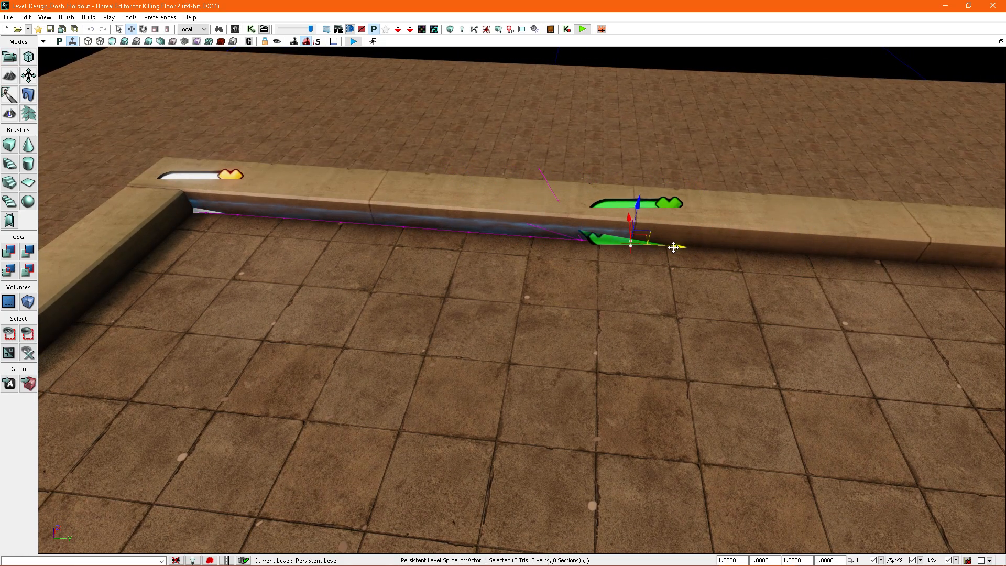
{"action": "right_click_drag", "start_coordinate": [628, 337], "coordinate": [663, 338]}
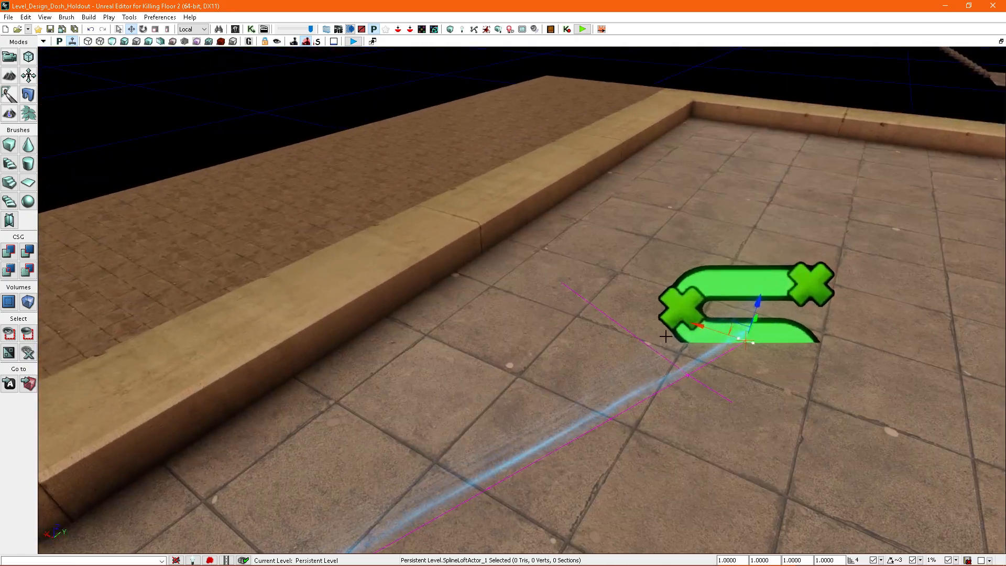
{"action": "right_click_drag", "start_coordinate": [465, 278], "coordinate": [465, 278]}
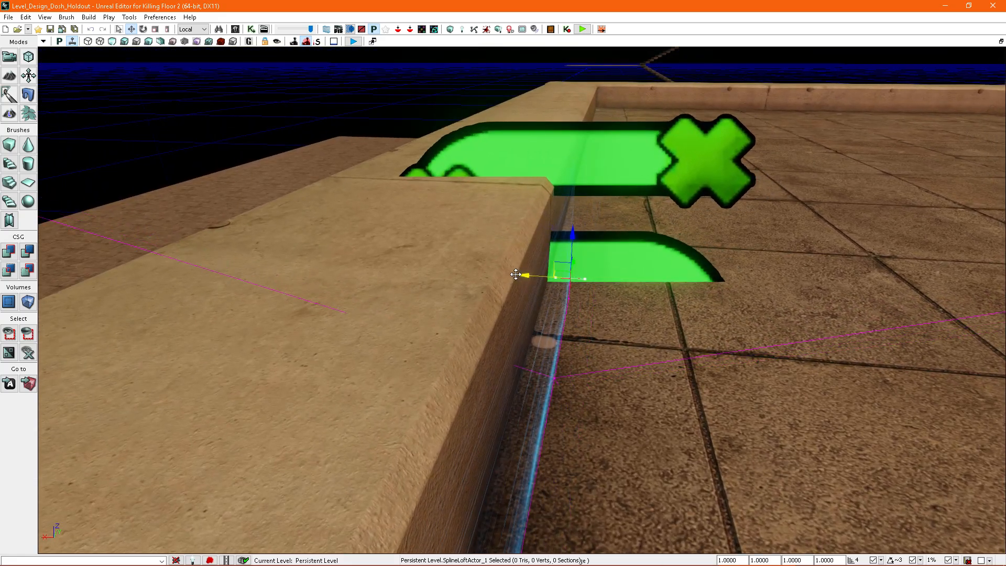
{"action": "right_click_drag", "start_coordinate": [586, 228], "coordinate": [520, 305]}
{"action": "scroll", "coordinate": [497, 275], "scroll_direction": "down", "scroll_amount": 10}
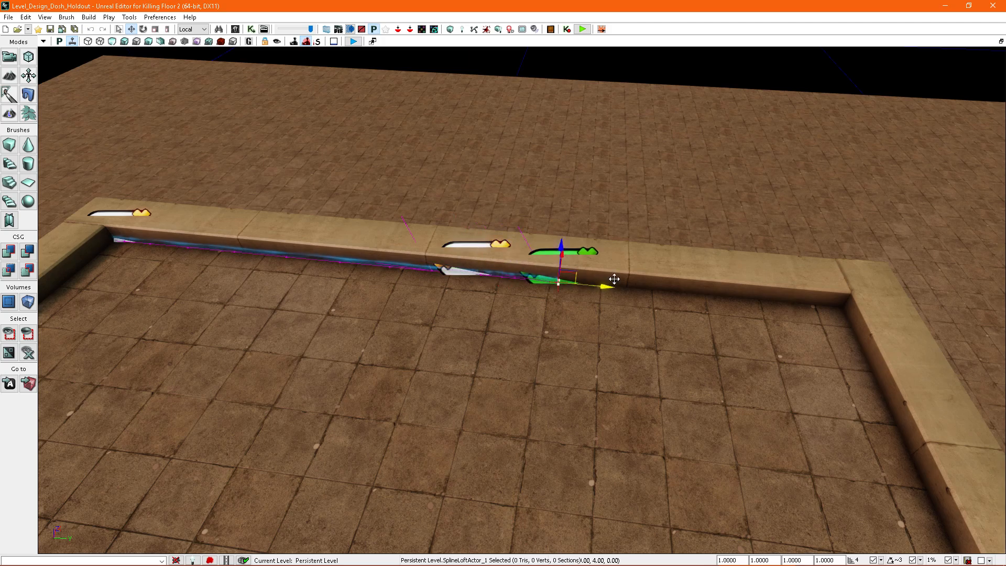
{"action": "scroll", "coordinate": [876, 312], "scroll_direction": "up", "scroll_amount": 10}
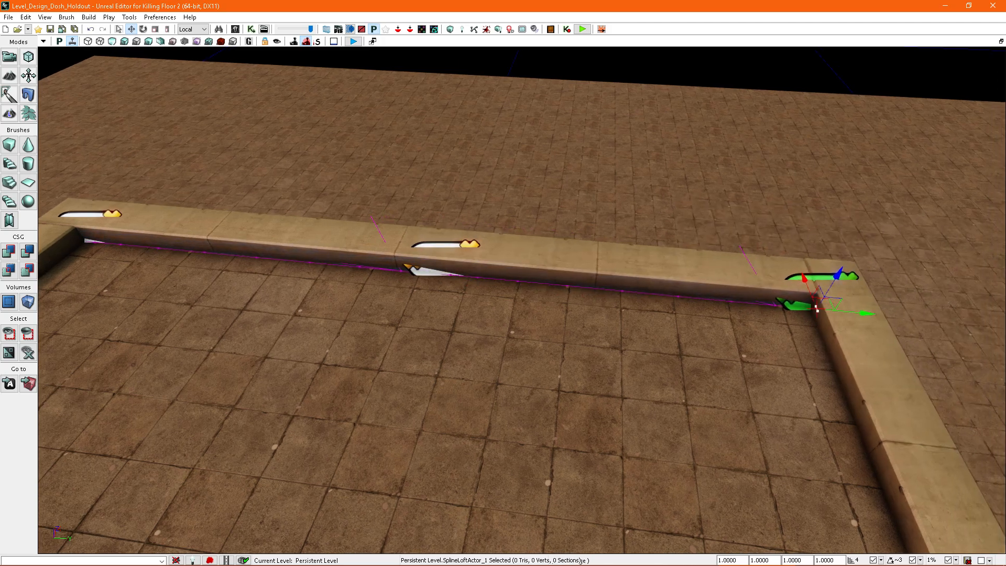
- Extend the spline loft from the finished wall's far corner with another actor at the middle of the adjoining wall
{"action": "right_click_drag", "start_coordinate": [555, 284], "coordinate": [697, 278]}
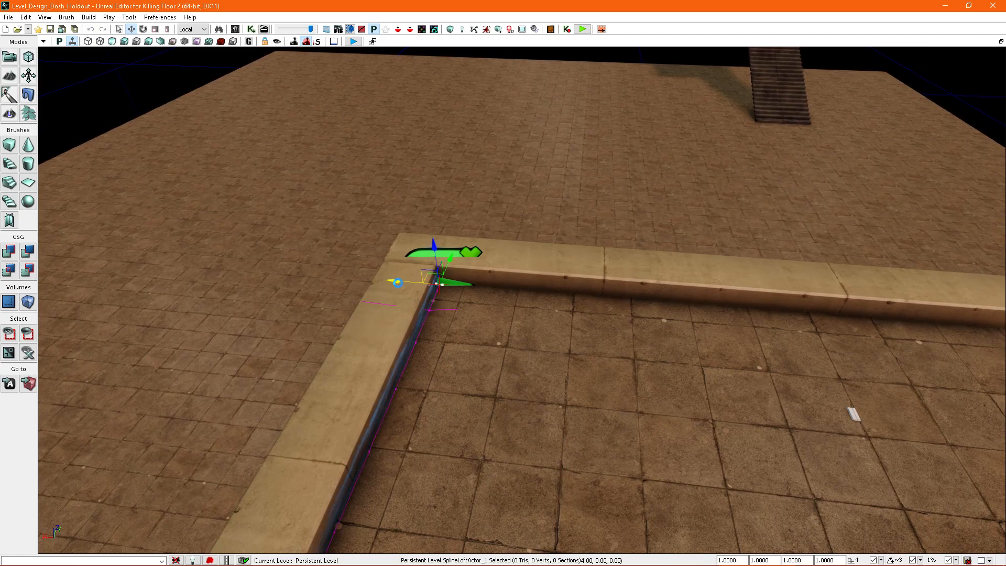
{"action": "left_click_drag", "start_coordinate": [646, 297], "coordinate": [809, 314]}
{"action": "right_click_drag", "start_coordinate": [809, 314], "coordinate": [619, 315]}
{"action": "mouse_move", "coordinate": [410, 287]}
{"action": "left_mouse_down"}
{"action": "mouse_move", "coordinate": [922, 287]}
{"action": "mouse_move", "coordinate": [663, 288]}
{"action": "mouse_move", "coordinate": [674, 308]}
{"action": "mouse_move", "coordinate": [407, 307]}
{"action": "left_mouse_up"}
{"action": "mouse_move", "coordinate": [532, 282]}
{"action": "right_mouse_down"}
{"action": "mouse_move", "coordinate": [467, 272]}
{"action": "mouse_move", "coordinate": [532, 282]}
{"action": "right_mouse_up"}
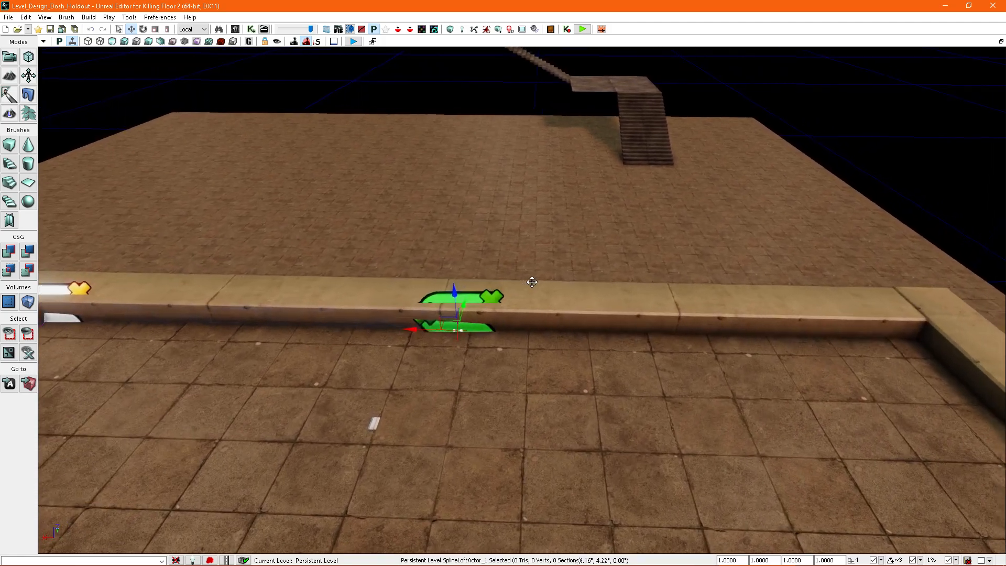
- Extend the spline along the second wall's inner face with another actor at its far corner
{"action": "scroll", "coordinate": [532, 282], "scroll_direction": "up", "scroll_amount": 3}
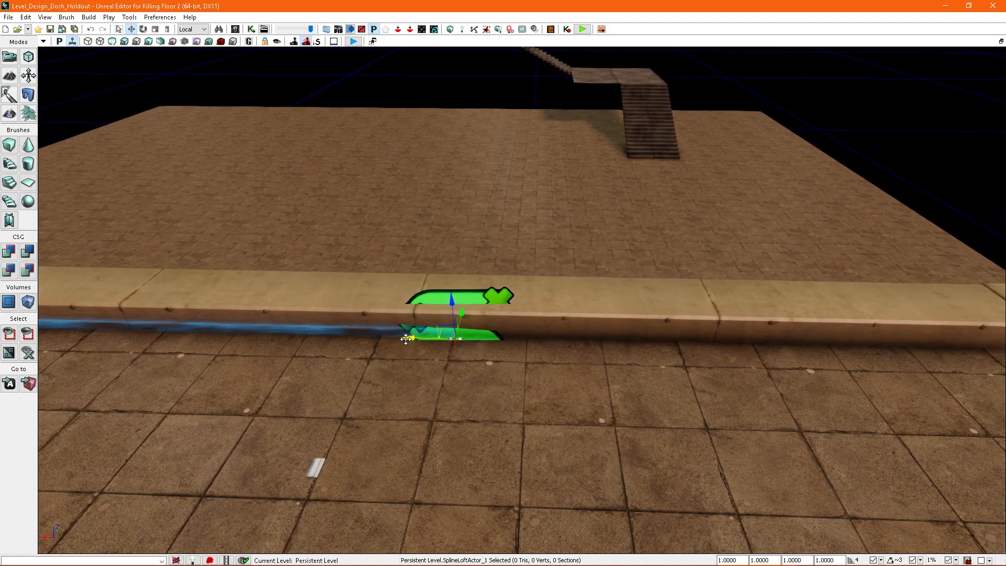
{"action": "left_click_drag", "start_coordinate": [411, 343], "coordinate": [548, 344], "text": "alt"}
{"action": "right_click_drag", "start_coordinate": [547, 344], "coordinate": [548, 344]}
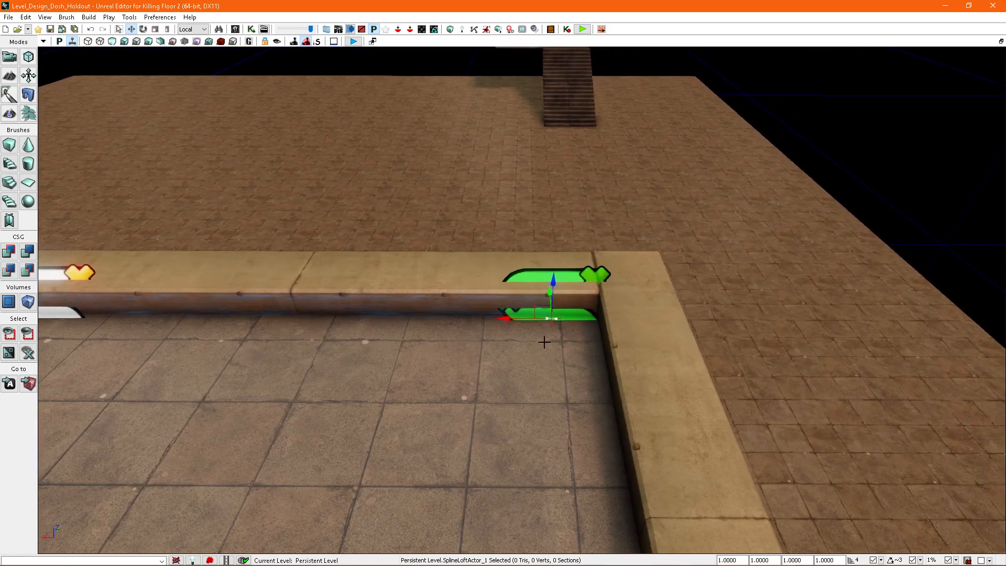
{"action": "left_click_drag", "start_coordinate": [500, 318], "coordinate": [500, 318]}
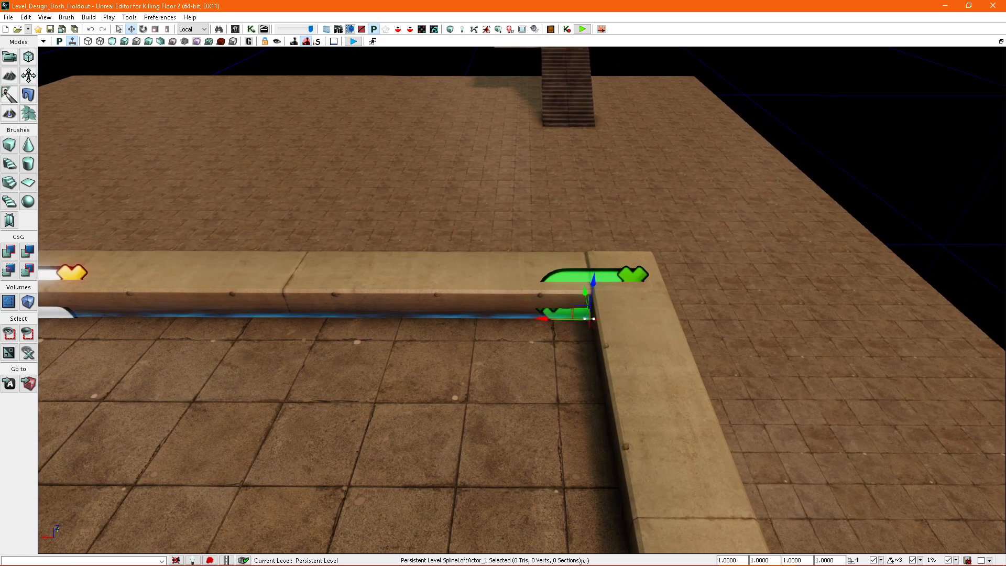
{"action": "right_click_drag", "start_coordinate": [542, 318], "coordinate": [550, 319]}
- Continue the spline along the third wall with one actor at its middle and one at its far corner
{"action": "left_click_drag", "start_coordinate": [281, 287], "coordinate": [511, 301], "text": "alt"}
{"action": "left_click_drag", "start_coordinate": [656, 314], "coordinate": [659, 314], "text": "alt"}
{"action": "right_click_drag", "start_coordinate": [658, 313], "coordinate": [686, 315]}
{"action": "left_click_drag", "start_coordinate": [281, 313], "coordinate": [613, 318], "text": "alt"}
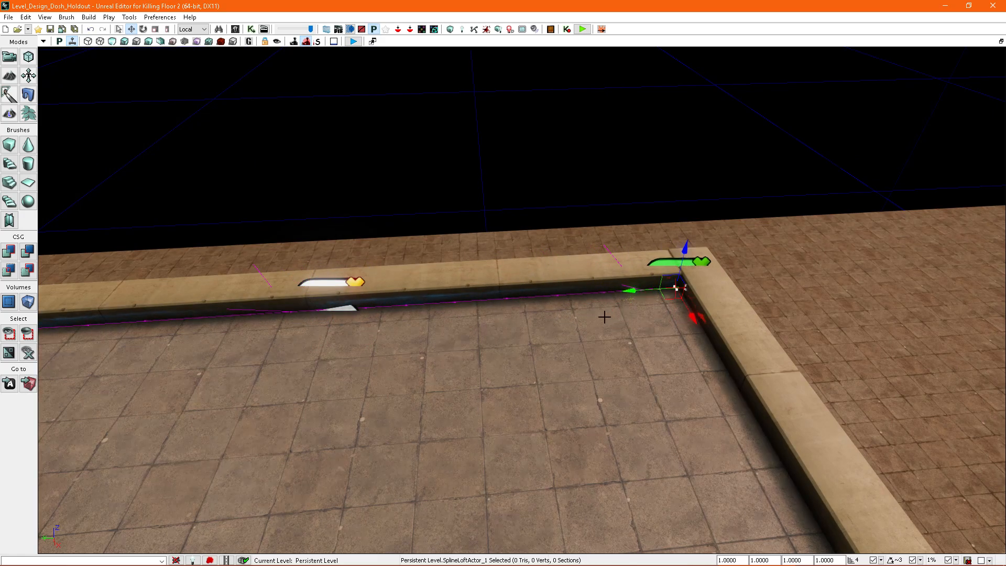
- Continue the spline along the fourth wall with a middle actor and bring it back to the starting corner
{"action": "right_click_drag", "start_coordinate": [604, 318], "coordinate": [598, 319]}
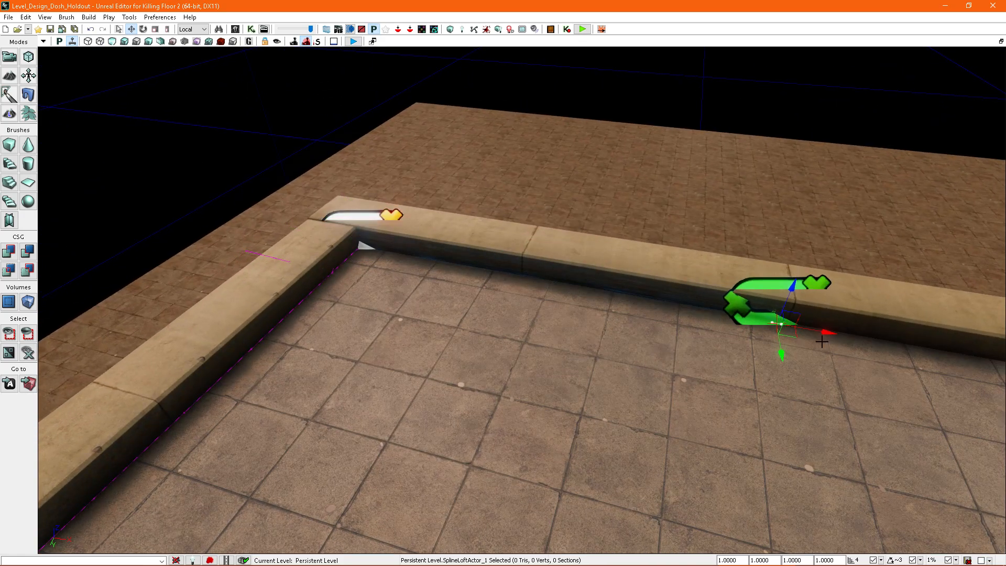
{"action": "right_click_drag", "start_coordinate": [822, 342], "coordinate": [571, 330]}
{"action": "scroll", "coordinate": [572, 330], "scroll_direction": "down", "scroll_amount": 5}
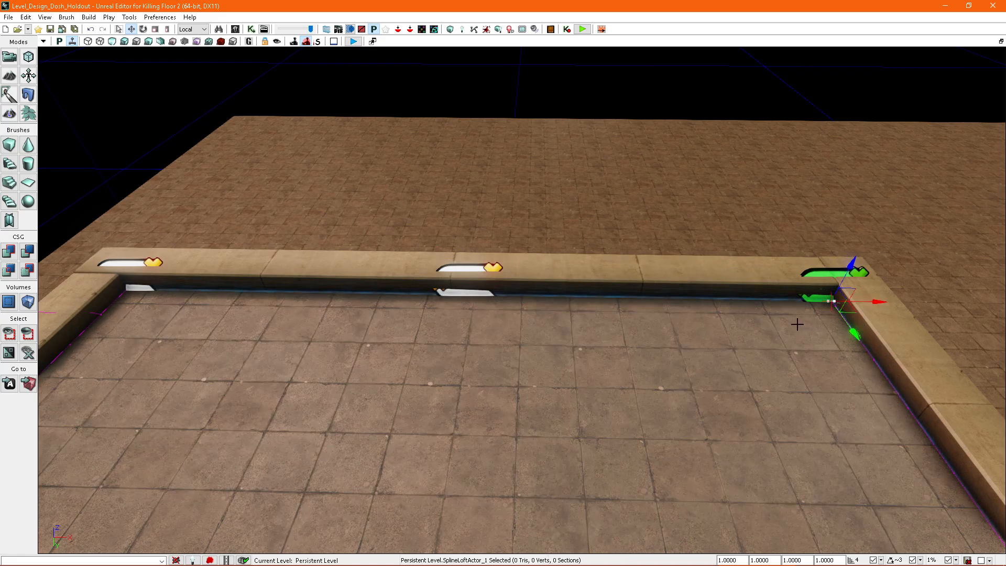
{"action": "right_click_drag", "start_coordinate": [798, 324], "coordinate": [823, 333]}
- Select the three spline actors along one wall, align them with its inner face and check the corner joint
{"action": "right_click_drag", "start_coordinate": [545, 318], "coordinate": [506, 262]}
{"action": "left_click", "coordinate": [506, 205], "text": "ctrl"}
{"action": "right_click_drag", "start_coordinate": [624, 294], "coordinate": [555, 131]}
{"action": "left_click", "coordinate": [534, 169], "text": "ctrl"}
{"action": "right_click_drag", "start_coordinate": [535, 169], "coordinate": [286, 356]}
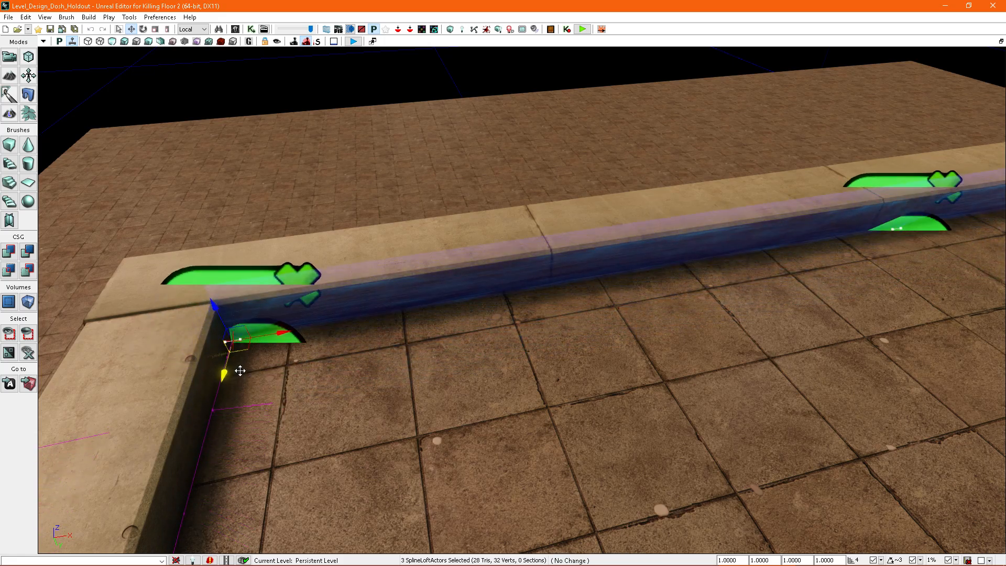
{"action": "right_click_drag", "start_coordinate": [238, 373], "coordinate": [427, 423]}
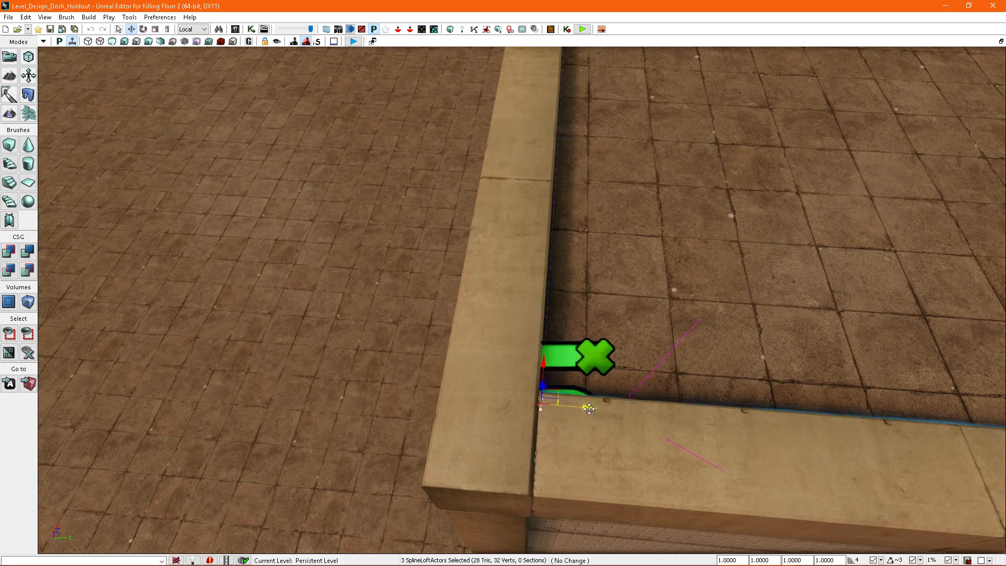
{"action": "right_click_drag", "start_coordinate": [579, 349], "coordinate": [585, 293]}
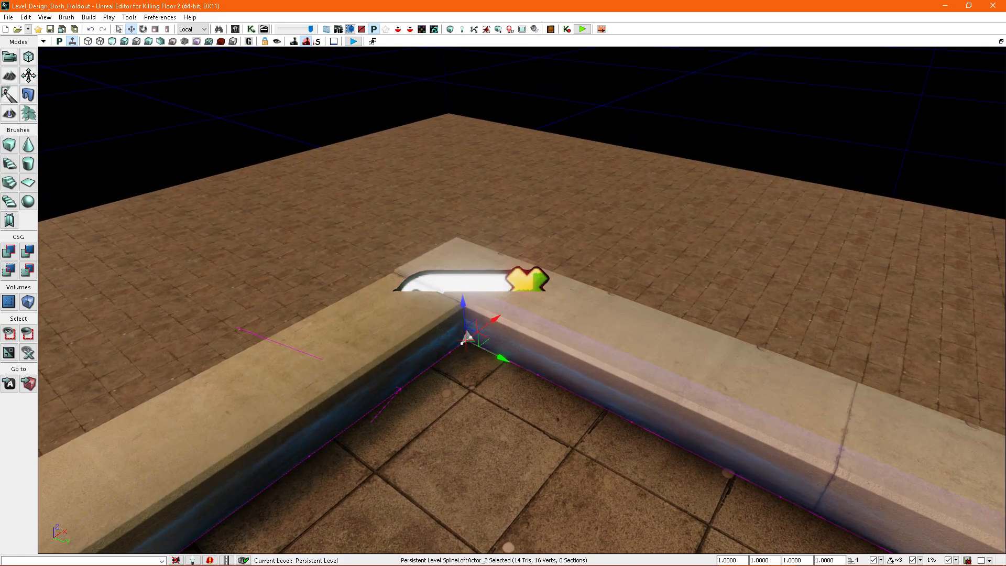
{"action": "right_click_drag", "start_coordinate": [469, 339], "coordinate": [615, 335]}
{"action": "left_click", "coordinate": [628, 322]}
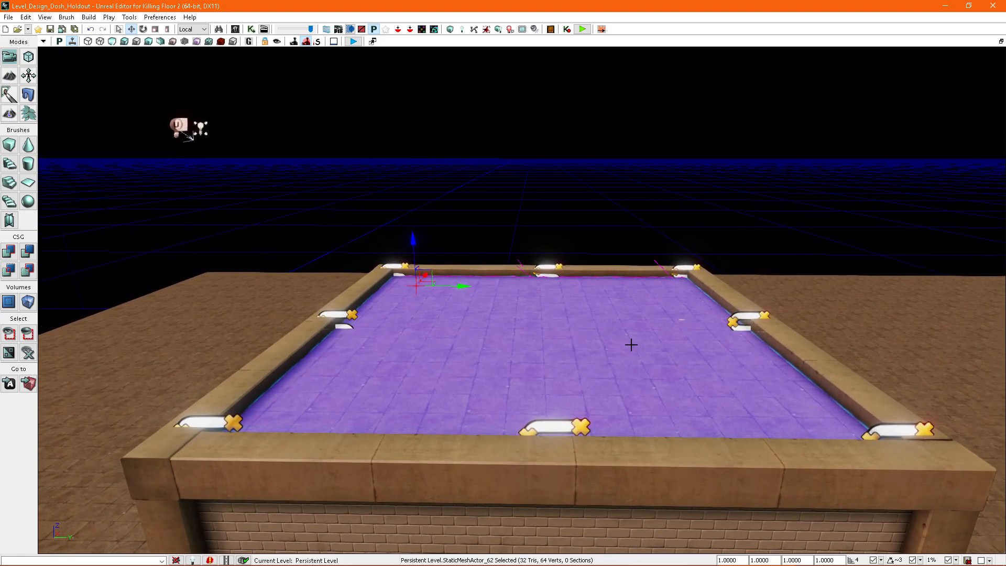
- Place the cube builder brush on the platform floor near a corner
{"action": "right_click_drag", "start_coordinate": [614, 335], "coordinate": [636, 331]}
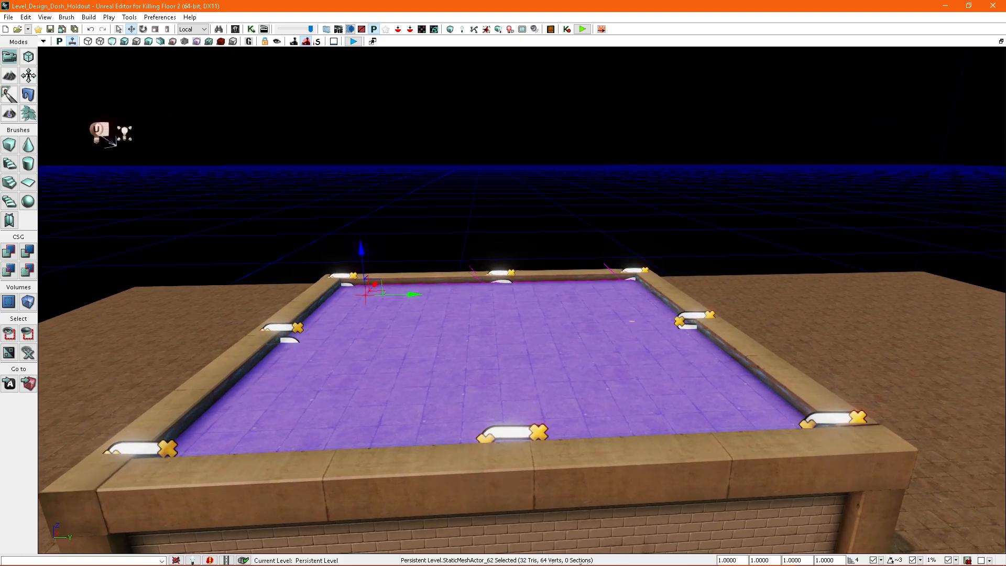
{"action": "right_click_drag", "start_coordinate": [535, 324], "coordinate": [567, 316]}
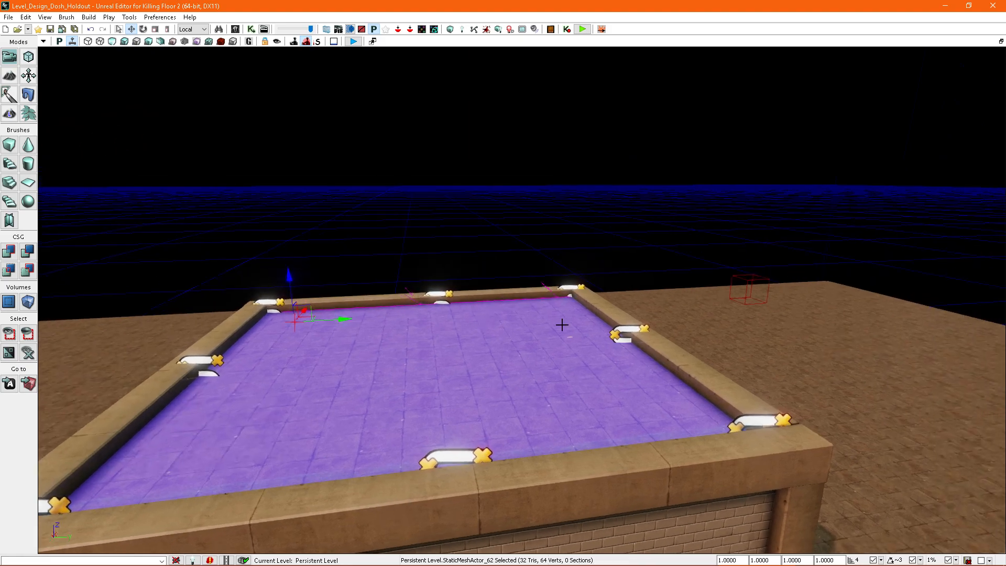
{"action": "left_click", "coordinate": [748, 287]}
{"action": "right_click_drag", "start_coordinate": [748, 288], "coordinate": [682, 301]}
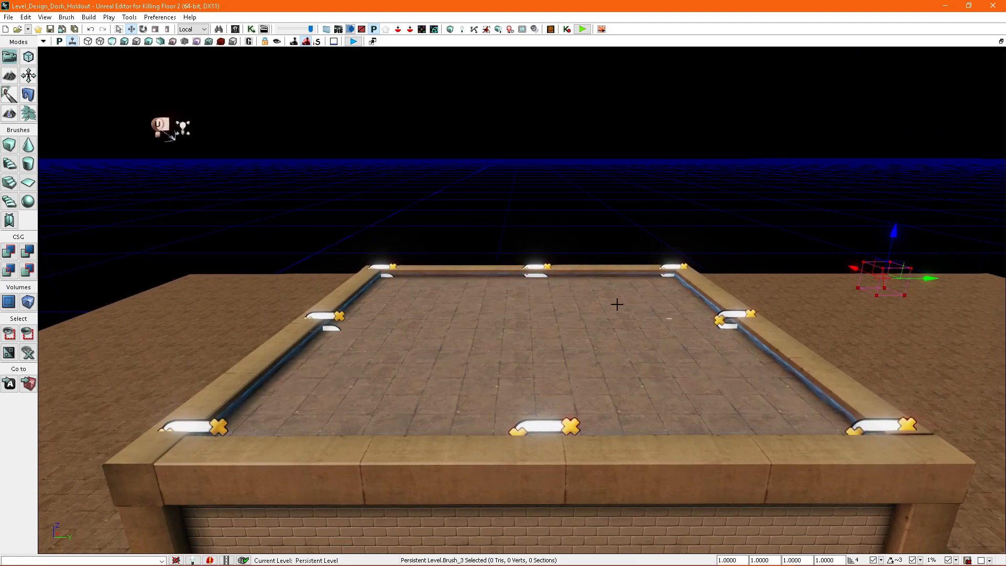
{"action": "left_click", "coordinate": [624, 303]}
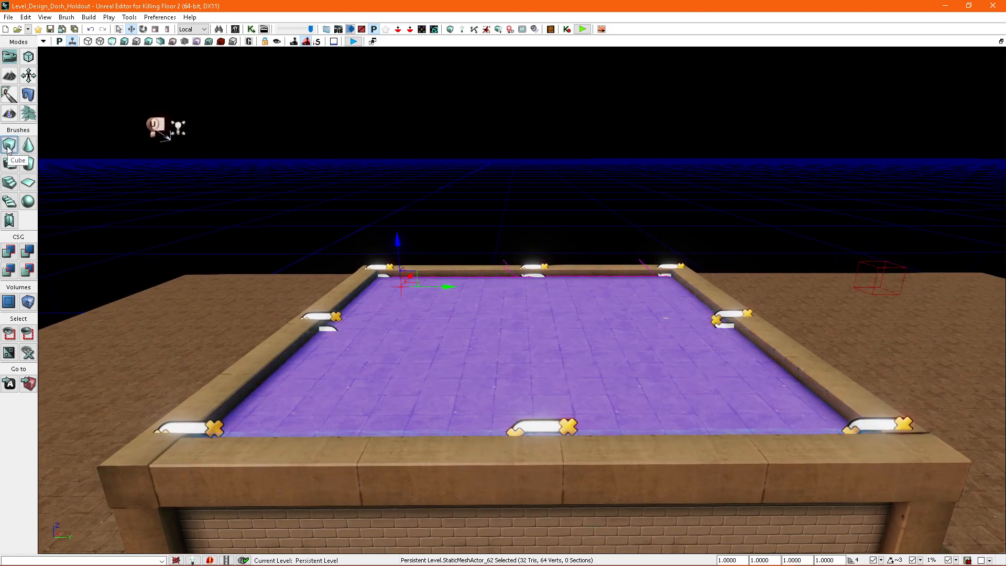
{"action": "key", "text": "w"}
{"action": "mouse_move", "coordinate": [627, 301]}
{"action": "right_mouse_down"}
{"action": "mouse_move", "coordinate": [550, 342]}
{"action": "mouse_move", "coordinate": [591, 331]}
{"action": "right_mouse_up"}
{"action": "left_click", "coordinate": [594, 331]}
- Switch the builder brush to Geometry mode and set the drag grid snap to 8
{"action": "key", "text": "shift+2"}
{"action": "key", "text": "w"}
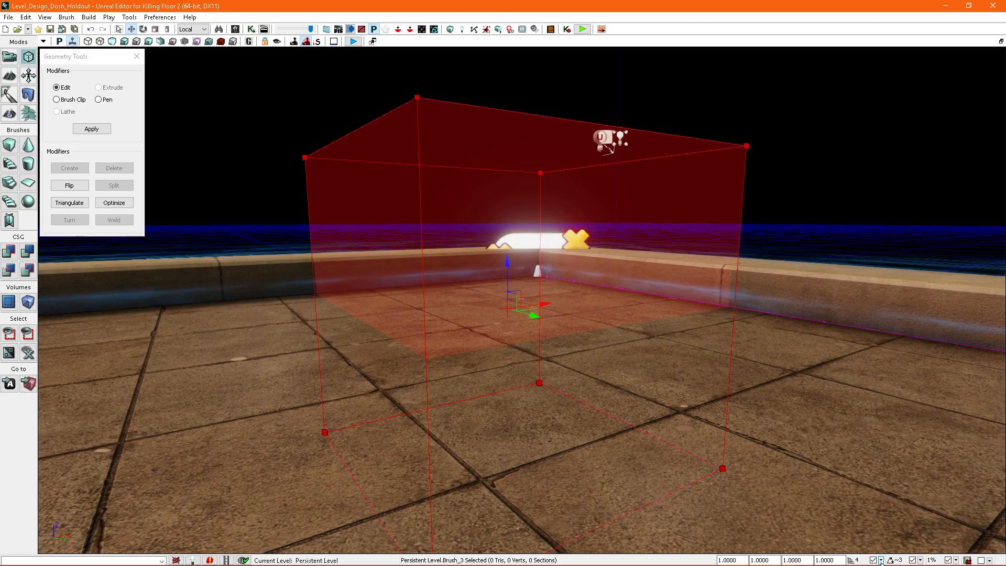
{"action": "left_click", "coordinate": [881, 561]}
{"action": "left_click", "coordinate": [899, 493]}
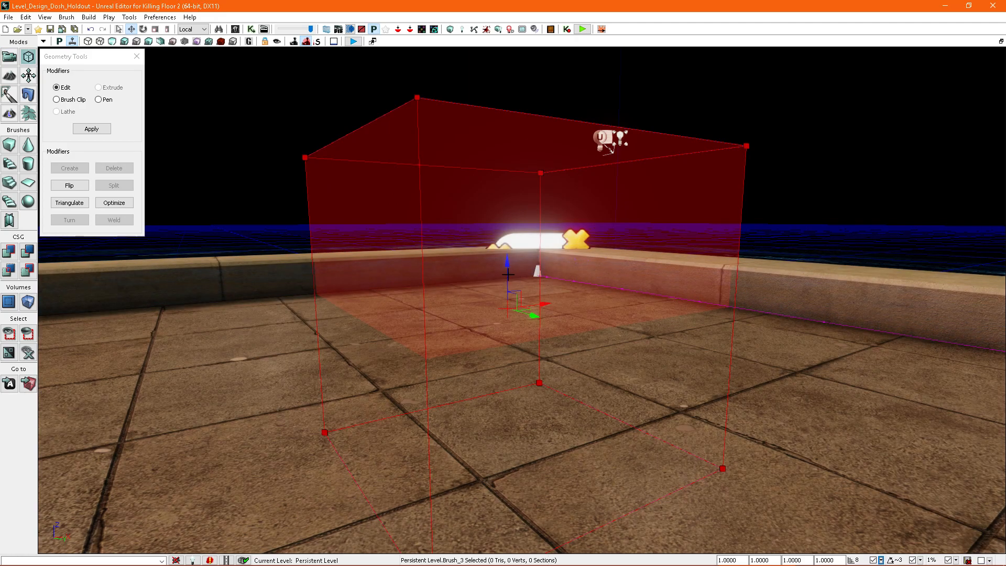
- Raise the builder brush onto the platform floor and align its sides with the inner faces of the corner walls
{"action": "mouse_move", "coordinate": [508, 267]}
{"action": "left_mouse_down"}
{"action": "mouse_move", "coordinate": [508, 246]}
{"action": "mouse_move", "coordinate": [519, 287]}
{"action": "mouse_move", "coordinate": [524, 202]}
{"action": "mouse_move", "coordinate": [552, 99]}
{"action": "left_mouse_up"}
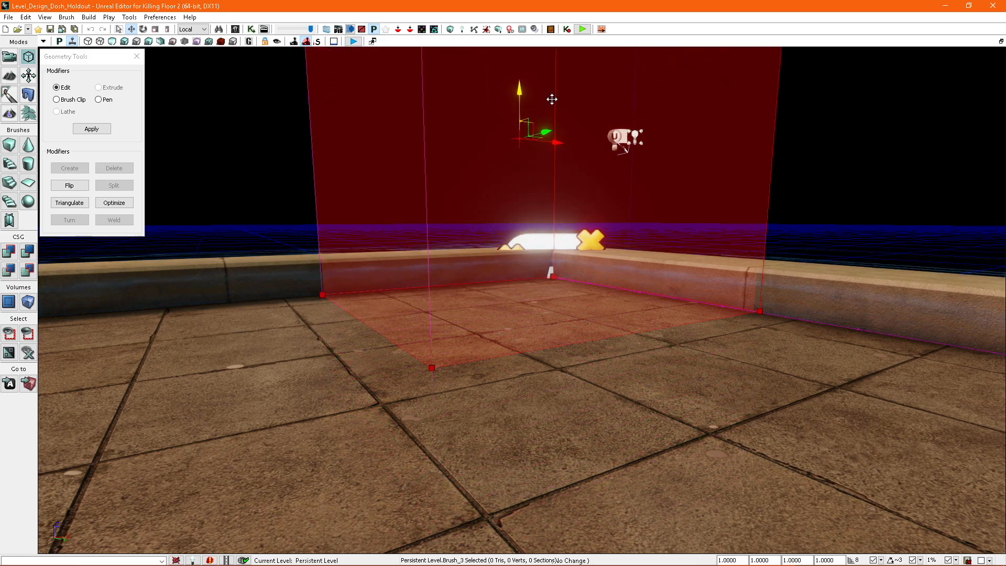
{"action": "mouse_move", "coordinate": [520, 252]}
{"action": "right_mouse_down"}
{"action": "mouse_move", "coordinate": [472, 254]}
{"action": "mouse_move", "coordinate": [461, 299]}
{"action": "mouse_move", "coordinate": [469, 307]}
{"action": "right_mouse_up"}
{"action": "left_click_drag", "start_coordinate": [714, 238], "coordinate": [722, 238]}
{"action": "mouse_move", "coordinate": [732, 252]}
{"action": "right_mouse_down"}
{"action": "mouse_move", "coordinate": [697, 272]}
{"action": "mouse_move", "coordinate": [550, 236]}
{"action": "mouse_move", "coordinate": [640, 215]}
{"action": "mouse_move", "coordinate": [551, 177]}
{"action": "right_mouse_up"}
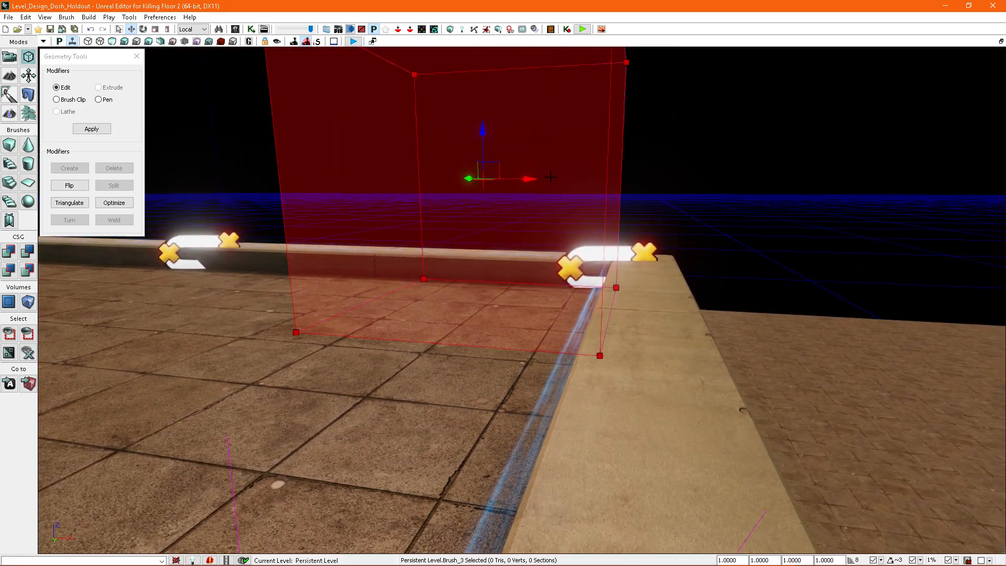
{"action": "left_click_drag", "start_coordinate": [531, 180], "coordinate": [516, 184]}
{"action": "right_click_drag", "start_coordinate": [516, 186], "coordinate": [514, 215]}
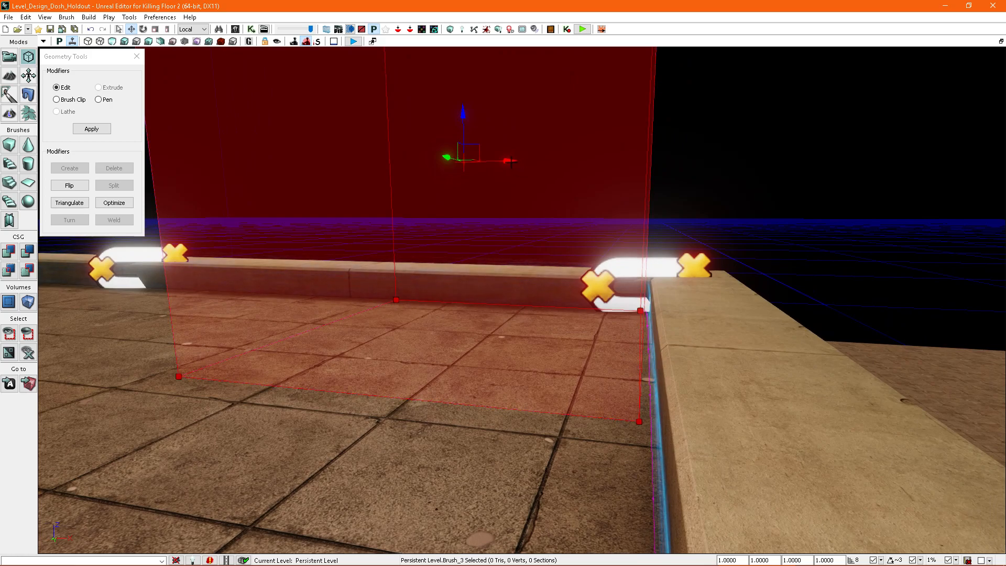
{"action": "left_click_drag", "start_coordinate": [511, 162], "coordinate": [522, 166]}
{"action": "right_click_drag", "start_coordinate": [500, 163], "coordinate": [511, 163]}
{"action": "mouse_move", "coordinate": [484, 162]}
{"action": "left_mouse_down"}
{"action": "mouse_move", "coordinate": [469, 161]}
{"action": "mouse_move", "coordinate": [481, 164]}
{"action": "left_mouse_up"}
- Stretch the builder brush's side faces to the opposite walls so that it covers the whole platform floor
{"action": "mouse_move", "coordinate": [481, 163]}
{"action": "right_mouse_down"}
{"action": "mouse_move", "coordinate": [571, 231]}
{"action": "mouse_move", "coordinate": [755, 241]}
{"action": "mouse_move", "coordinate": [788, 253]}
{"action": "right_mouse_up"}
{"action": "left_click", "coordinate": [572, 231]}
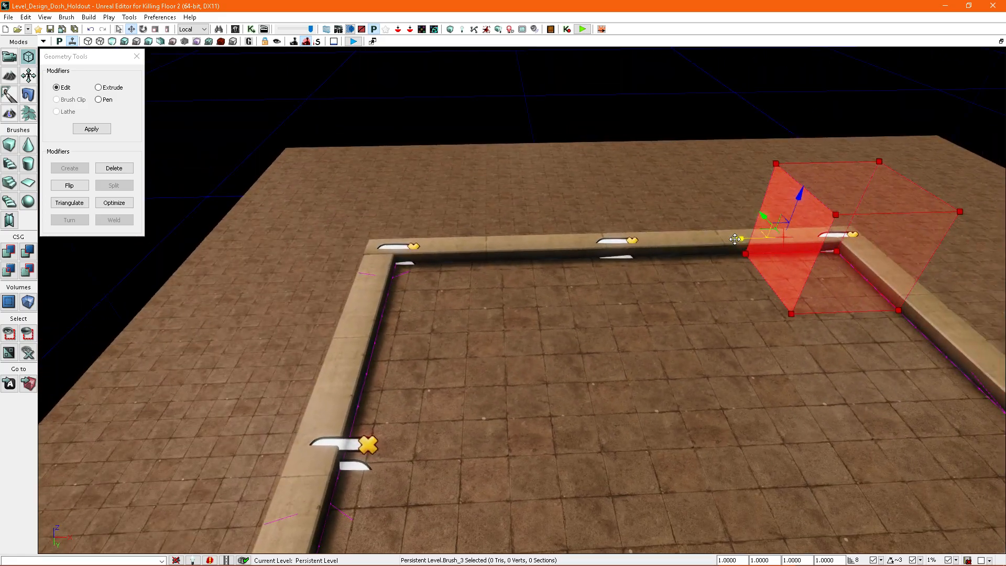
{"action": "right_click_drag", "start_coordinate": [332, 270], "coordinate": [458, 285]}
{"action": "left_click", "coordinate": [388, 275]}
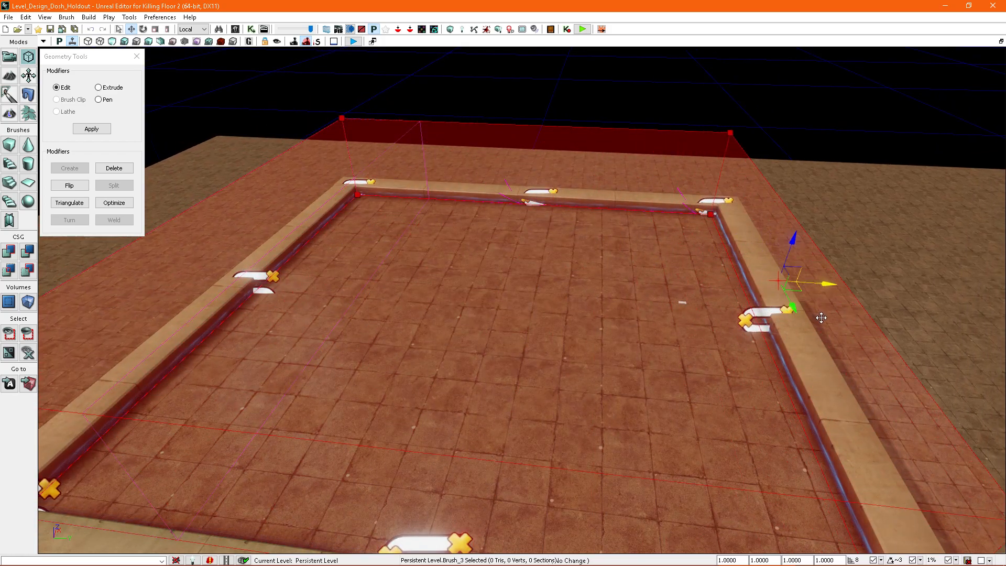
{"action": "right_click_drag", "start_coordinate": [824, 319], "coordinate": [768, 323]}
{"action": "right_click_drag", "start_coordinate": [660, 330], "coordinate": [668, 321]}
{"action": "scroll", "coordinate": [665, 324], "scroll_direction": "down", "scroll_amount": 5}
{"action": "mouse_move", "coordinate": [629, 375]}
{"action": "right_mouse_down"}
{"action": "mouse_move", "coordinate": [636, 341]}
{"action": "mouse_move", "coordinate": [560, 363]}
{"action": "mouse_move", "coordinate": [613, 325]}
{"action": "mouse_move", "coordinate": [675, 310]}
{"action": "mouse_move", "coordinate": [624, 292]}
{"action": "mouse_move", "coordinate": [607, 303]}
{"action": "mouse_move", "coordinate": [625, 299]}
{"action": "mouse_move", "coordinate": [589, 270]}
{"action": "right_mouse_up"}
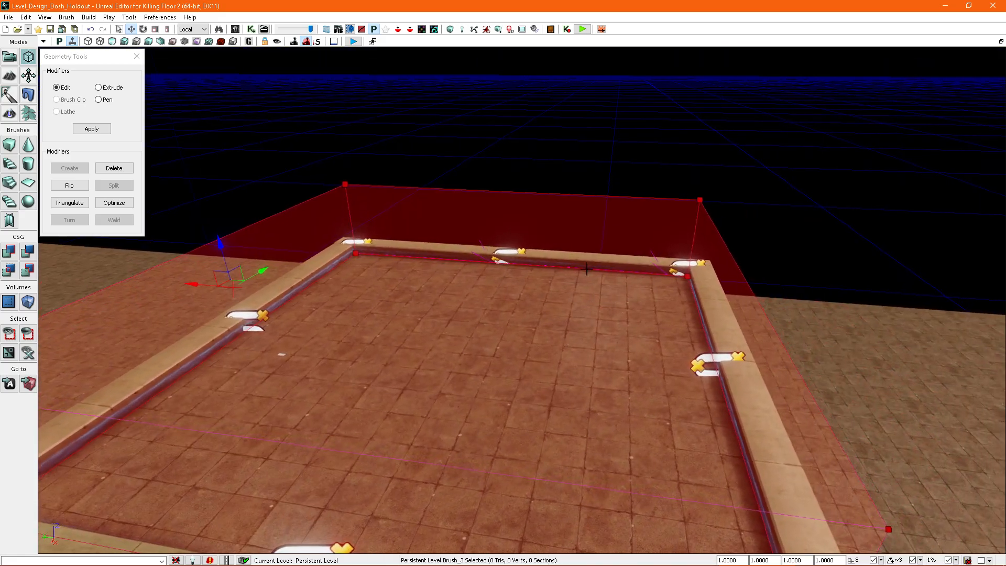
- Leave Geometry mode and add a KFMapObjective_DoshHold volume from the builder brush
{"action": "key", "text": "shift+1"}
{"action": "right_click_drag", "start_coordinate": [641, 171], "coordinate": [669, 205]}
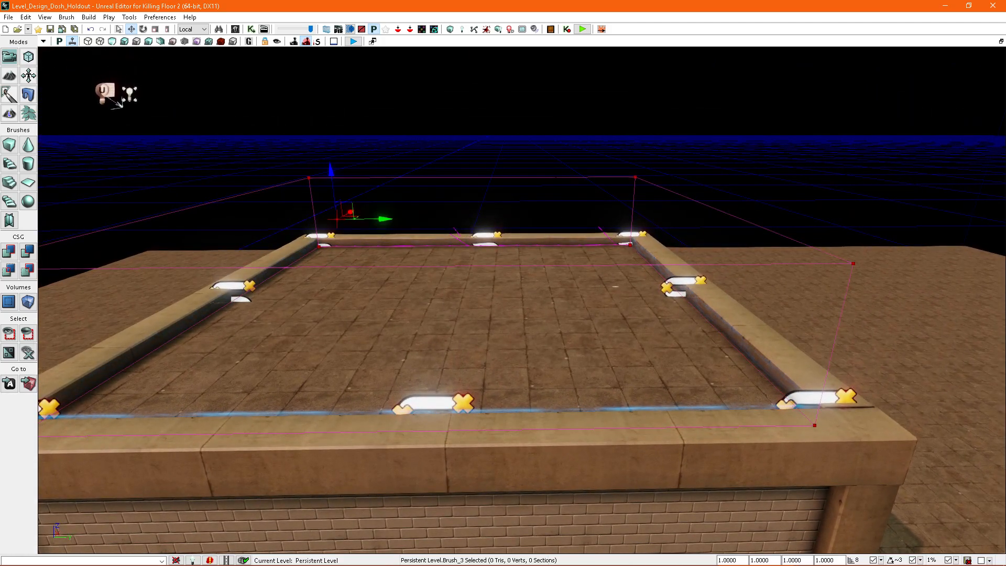
{"action": "right_click_drag", "start_coordinate": [580, 190], "coordinate": [549, 177]}
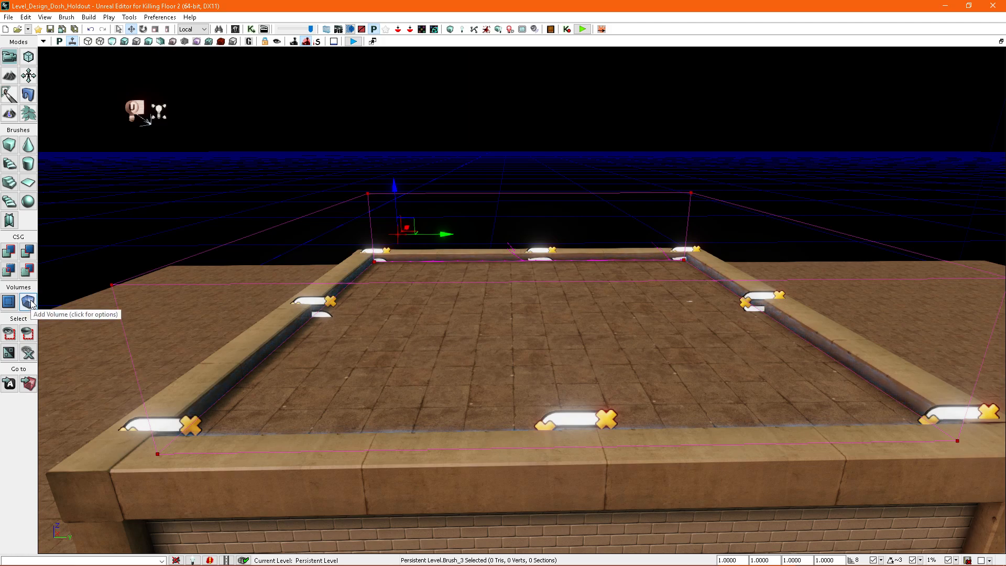
{"action": "left_click", "coordinate": [32, 304]}
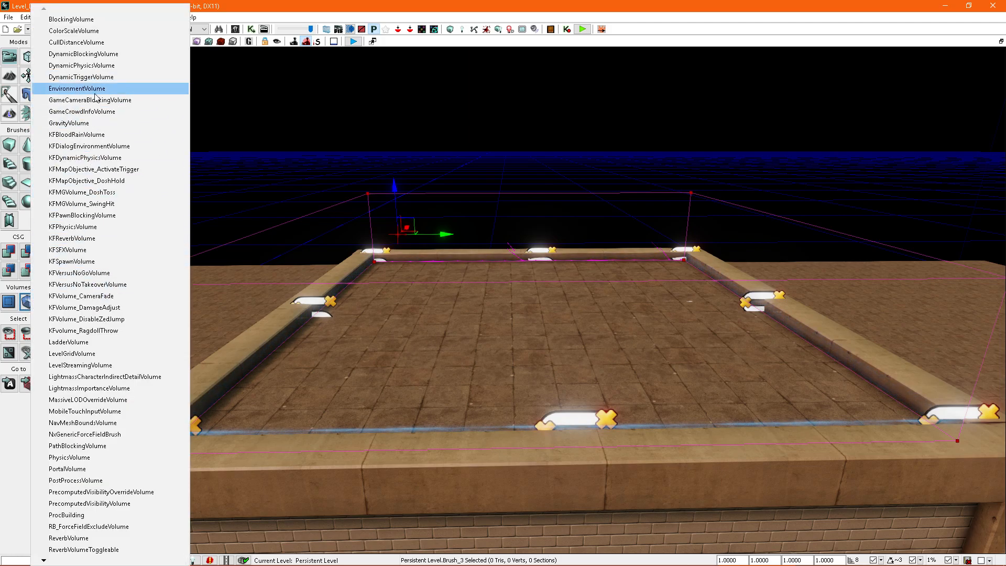
{"action": "left_click", "coordinate": [94, 182]}
{"action": "right_click_drag", "start_coordinate": [239, 244], "coordinate": [243, 232]}
{"action": "left_click", "coordinate": [431, 156]}
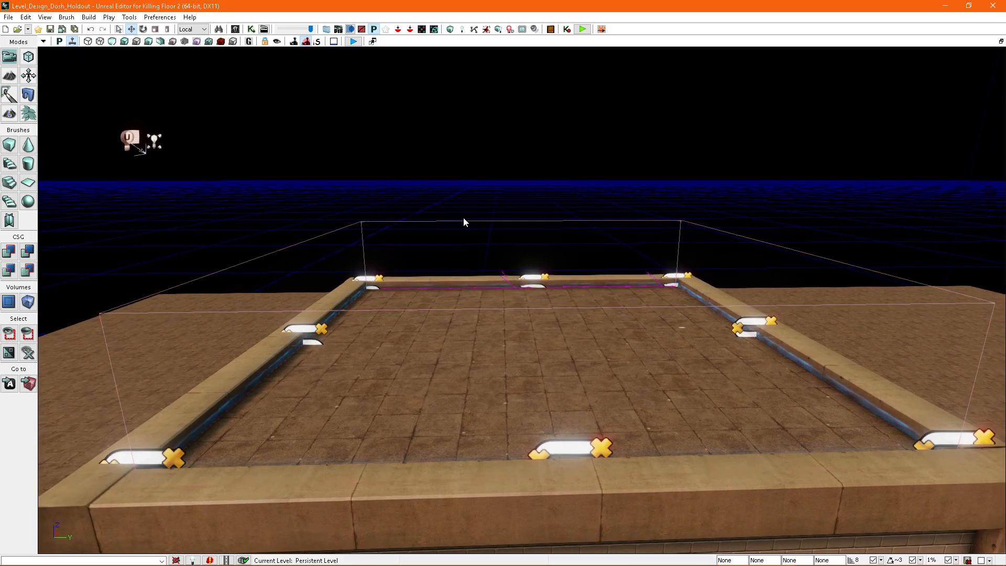
- Select the builder brush, move it away from the new volume and deselect it
{"action": "left_click", "coordinate": [486, 221]}
{"action": "right_click_drag", "start_coordinate": [485, 222], "coordinate": [410, 232]}
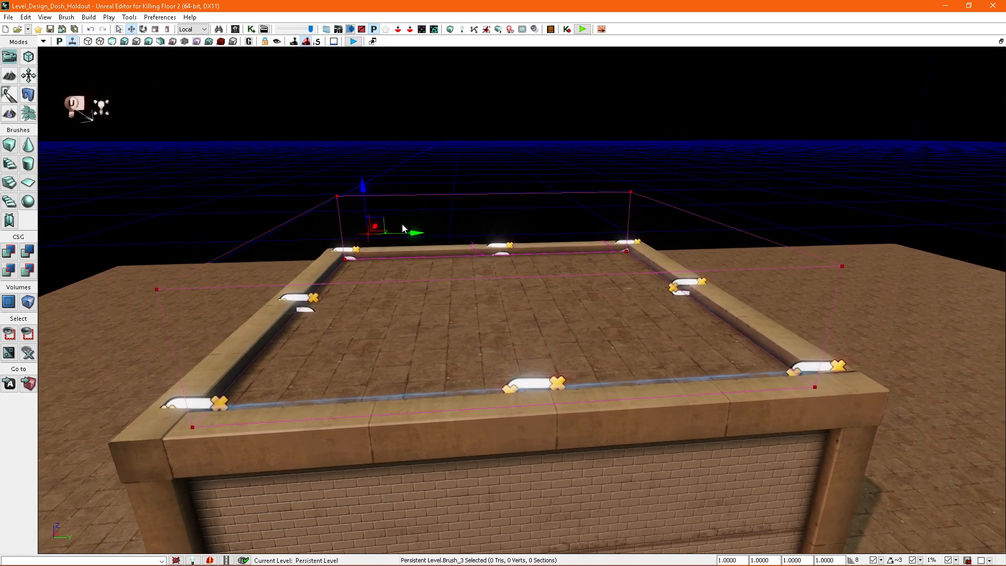
{"action": "left_click_drag", "start_coordinate": [420, 234], "coordinate": [568, 178]}
{"action": "mouse_move", "coordinate": [568, 178]}
{"action": "right_mouse_down"}
{"action": "mouse_move", "coordinate": [545, 157]}
{"action": "mouse_move", "coordinate": [517, 194]}
{"action": "mouse_move", "coordinate": [634, 195]}
{"action": "mouse_move", "coordinate": [744, 215]}
{"action": "right_mouse_up"}
{"action": "left_click", "coordinate": [557, 140]}
- Open the Dosh Hold volume's properties and enable the Colored option of its brush
{"action": "right_click_drag", "start_coordinate": [493, 194], "coordinate": [502, 197]}
{"action": "double_click", "coordinate": [495, 184]}
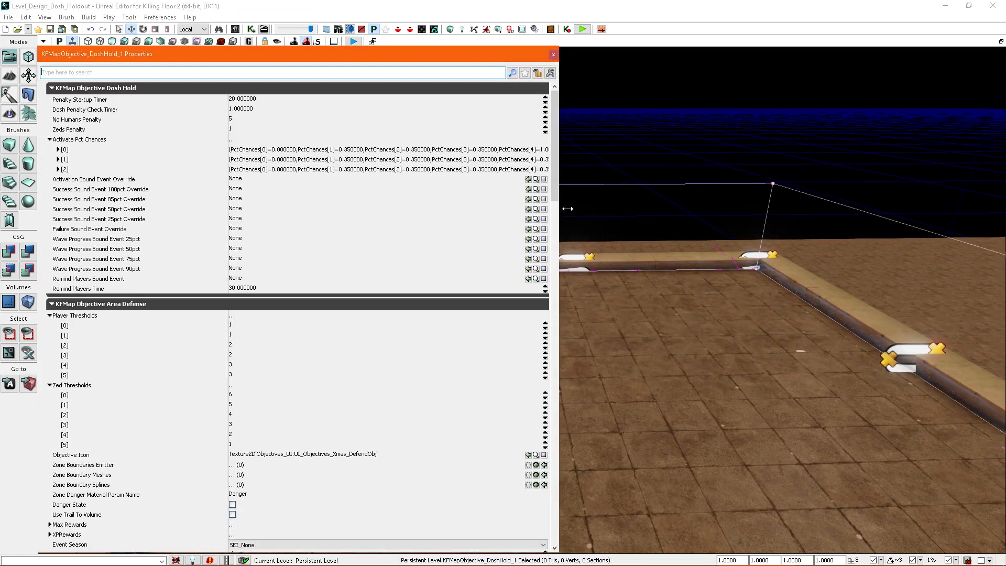
{"action": "mouse_move", "coordinate": [556, 113]}
{"action": "left_mouse_down"}
{"action": "mouse_move", "coordinate": [548, 175]}
{"action": "mouse_move", "coordinate": [554, 373]}
{"action": "mouse_move", "coordinate": [562, 228]}
{"action": "mouse_move", "coordinate": [564, 430]}
{"action": "left_mouse_up"}
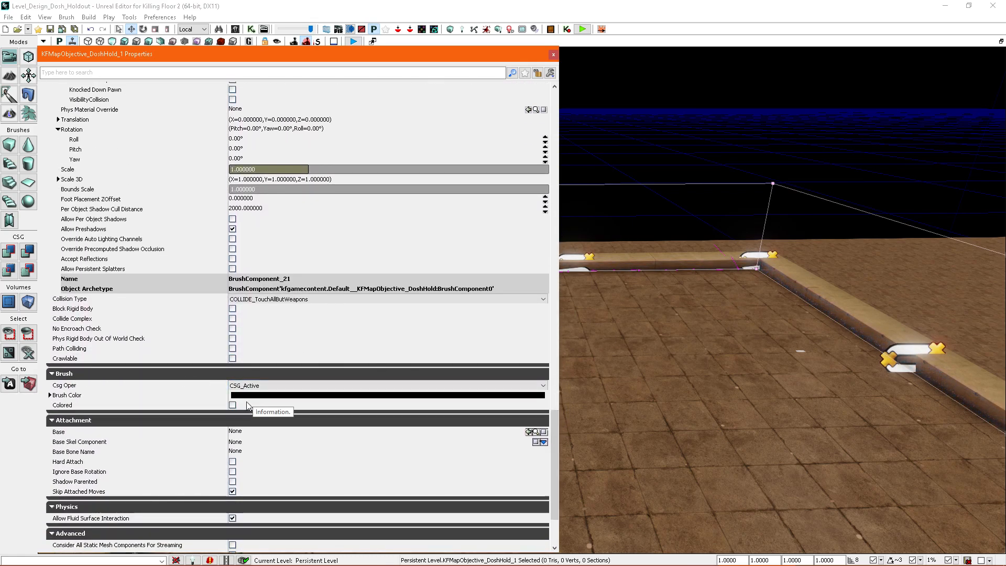
{"action": "left_click", "coordinate": [232, 406]}
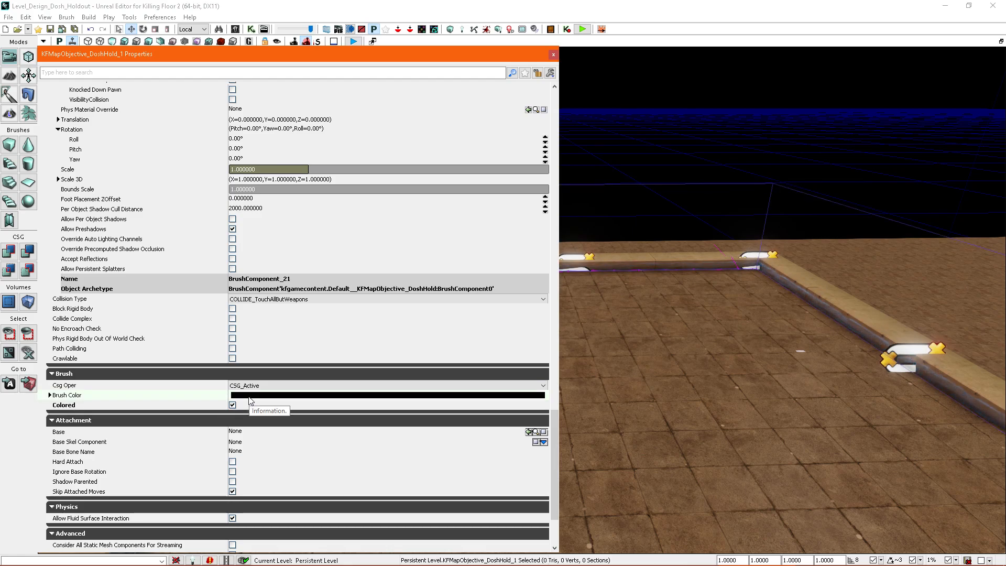
- Set the volume's Brush Color to purple (hex 007D2A94) and deselect the volume
{"action": "left_click", "coordinate": [250, 396]}
{"action": "left_click_drag", "start_coordinate": [167, 258], "coordinate": [168, 238]}
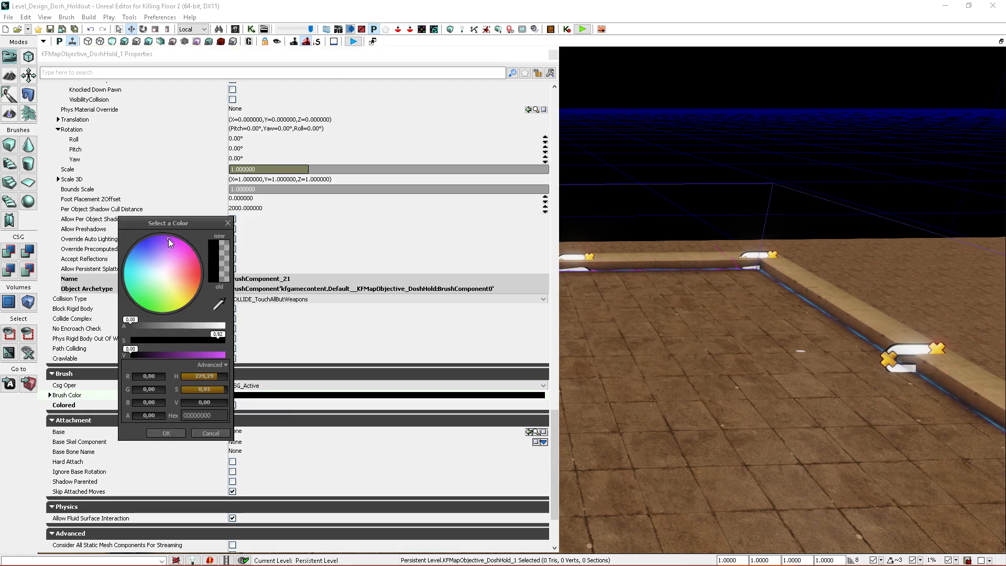
{"action": "left_click", "coordinate": [155, 355]}
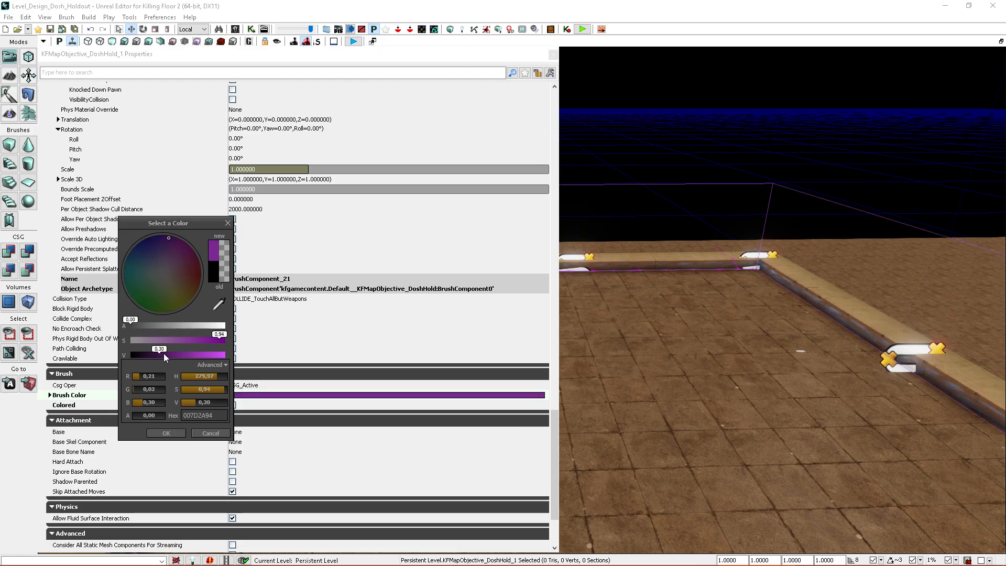
{"action": "left_click", "coordinate": [166, 433]}
{"action": "right_click_drag", "start_coordinate": [733, 273], "coordinate": [697, 252]}
{"action": "left_click", "coordinate": [744, 241]}
{"action": "right_click_drag", "start_coordinate": [735, 220], "coordinate": [674, 218]}
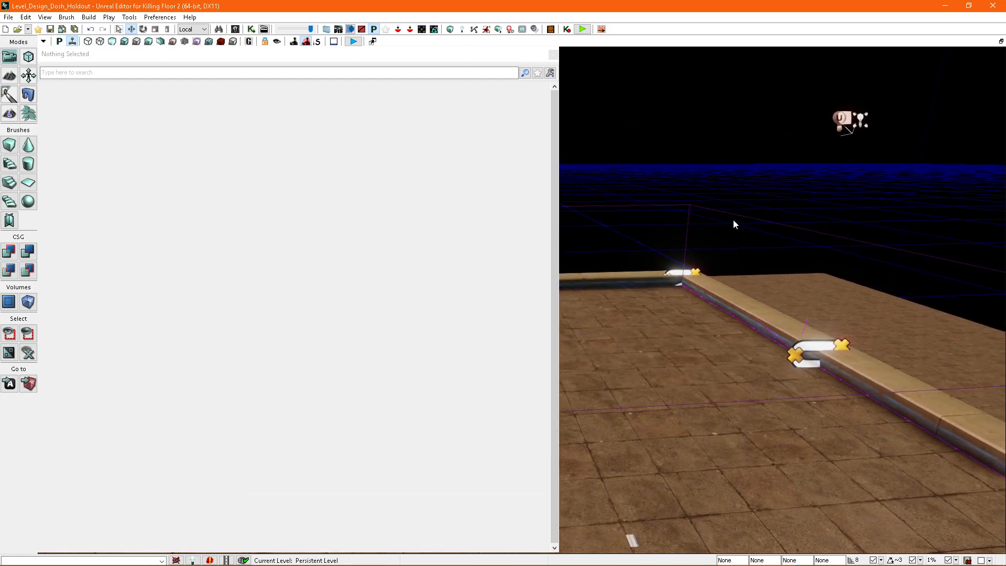
- Select the Dosh Hold volume and disable Flex Asset in the RBCollide With Channels of its Collision Component
{"action": "left_click", "coordinate": [696, 159]}
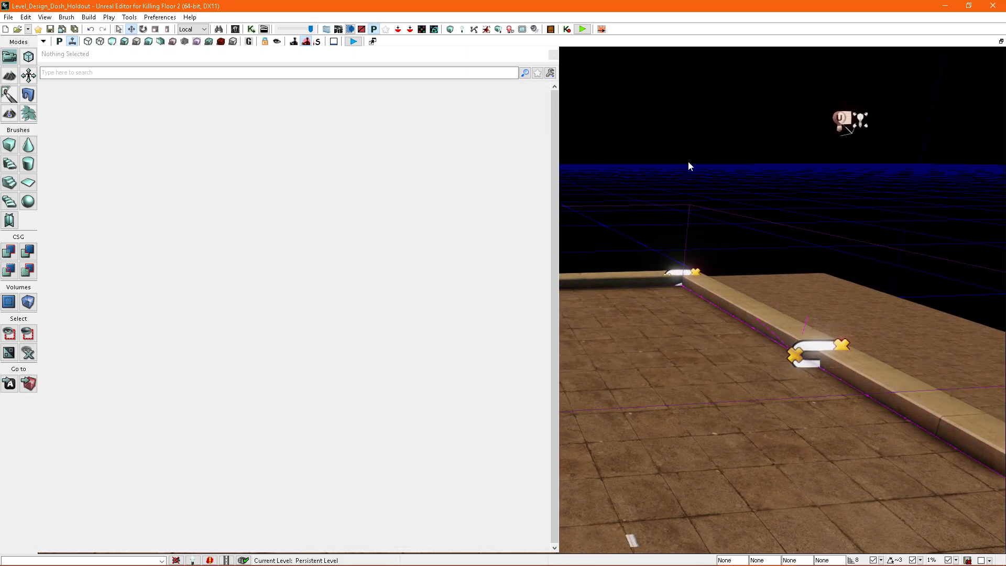
{"action": "left_click", "coordinate": [681, 219]}
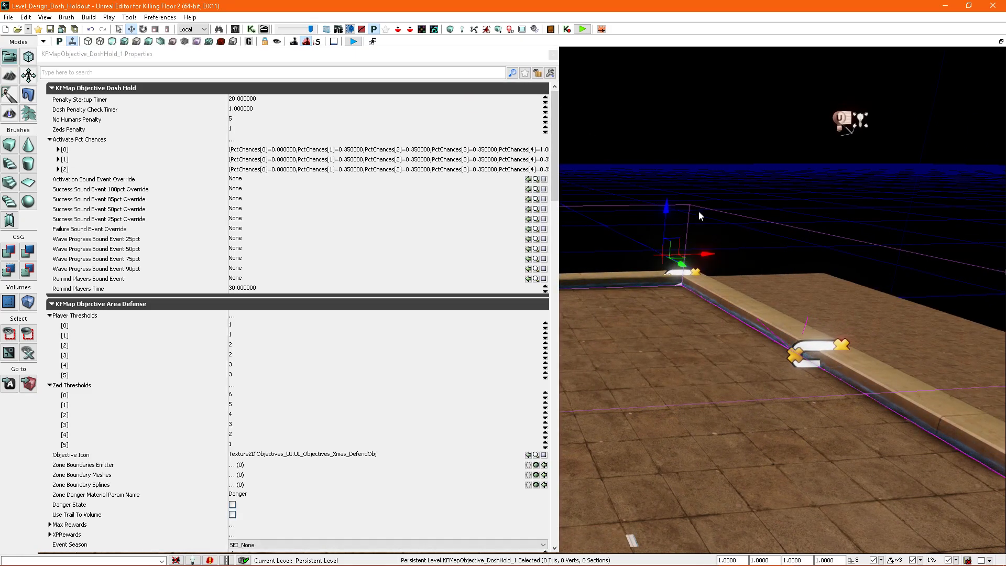
{"action": "left_click_drag", "start_coordinate": [558, 133], "coordinate": [541, 212]}
{"action": "left_click", "coordinate": [51, 286]}
{"action": "left_click", "coordinate": [53, 287]}
{"action": "left_click", "coordinate": [50, 317]}
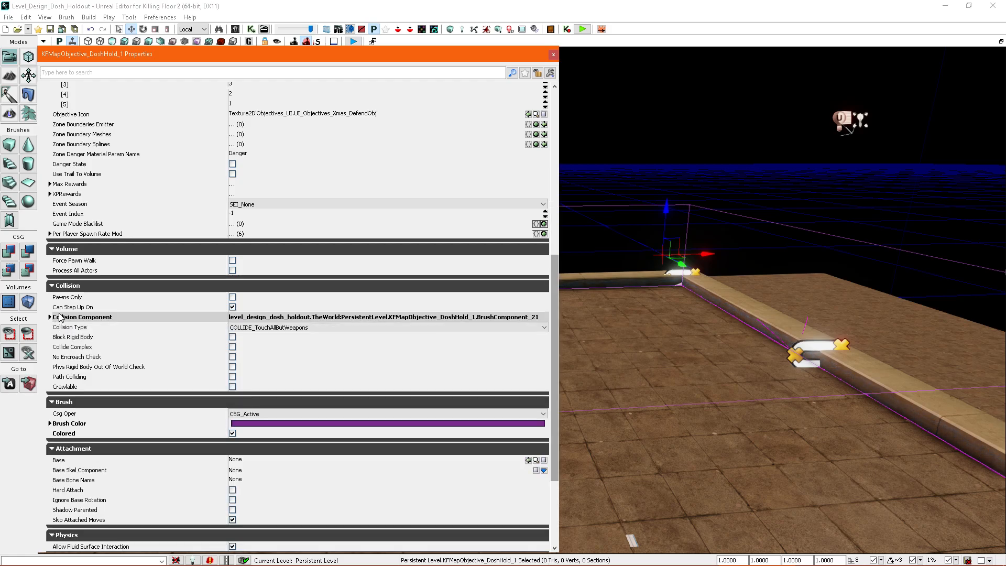
{"action": "left_click", "coordinate": [50, 317]}
{"action": "left_click_drag", "start_coordinate": [555, 207], "coordinate": [551, 383]}
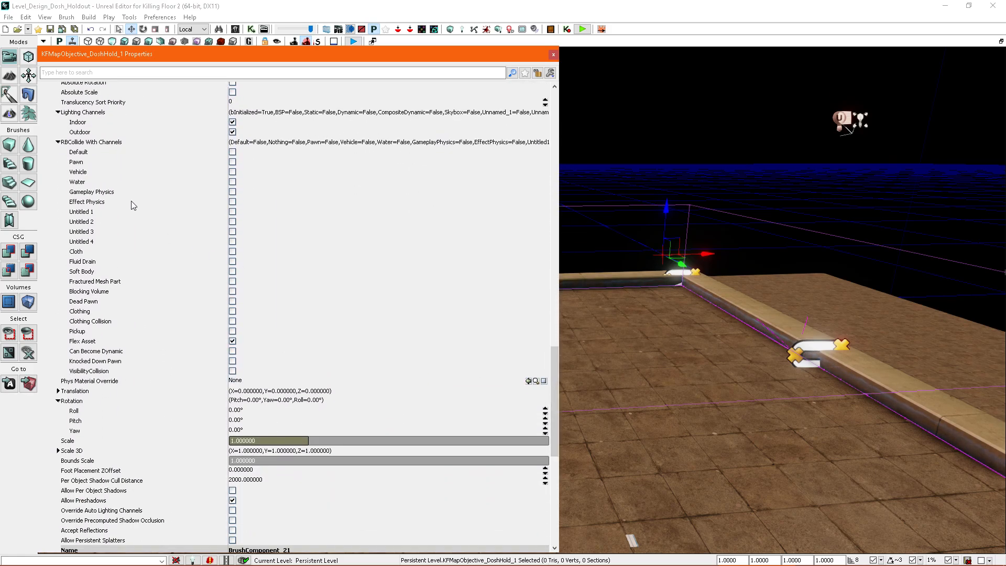
{"action": "left_click", "coordinate": [59, 142]}
{"action": "left_click", "coordinate": [58, 142]}
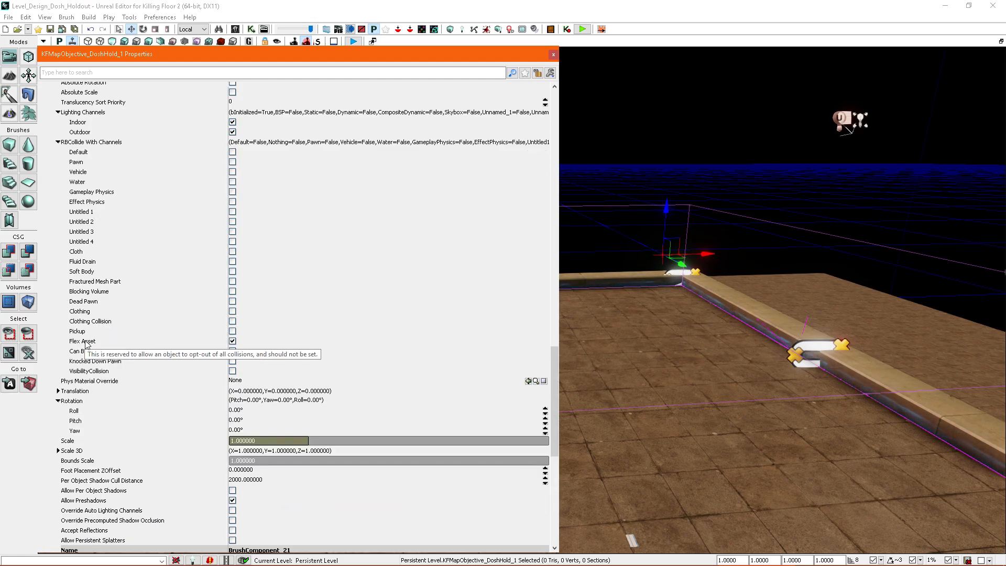
{"action": "left_click", "coordinate": [233, 341]}
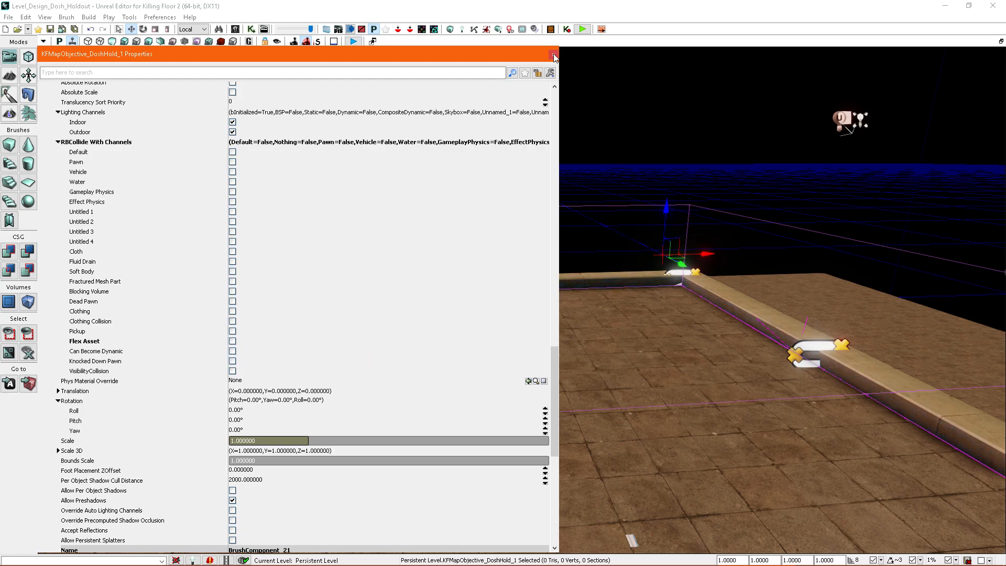
- Set the Dosh Hold volume's Zeds Penalty to 10
{"action": "right_click_drag", "start_coordinate": [623, 226], "coordinate": [876, 306]}
{"action": "middle_click_drag", "start_coordinate": [877, 306], "coordinate": [877, 311]}
{"action": "right_click_drag", "start_coordinate": [877, 313], "coordinate": [753, 289]}
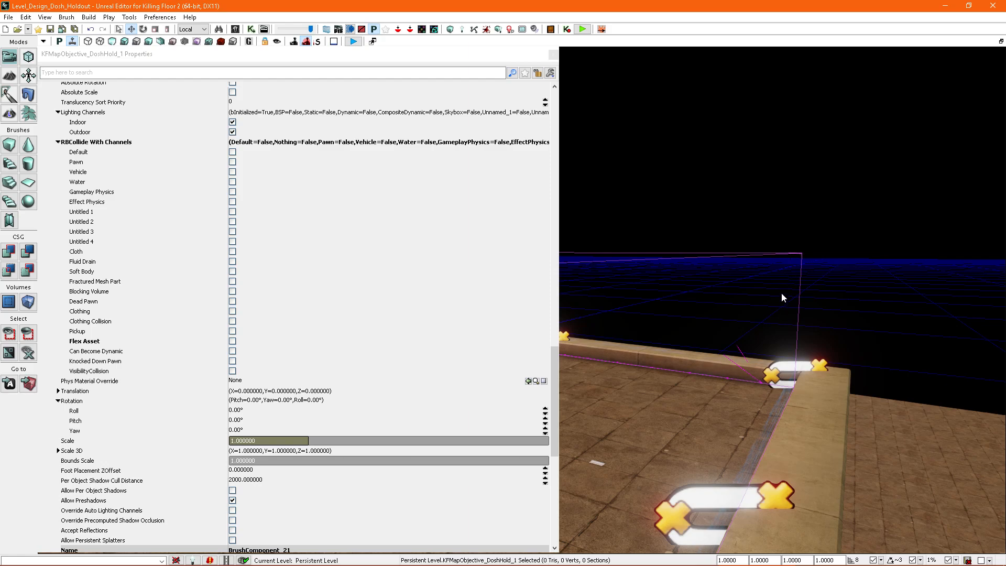
{"action": "right_click_drag", "start_coordinate": [754, 289], "coordinate": [599, 236]}
{"action": "left_click_drag", "start_coordinate": [555, 374], "coordinate": [550, 107]}
{"action": "mouse_move", "coordinate": [650, 225]}
{"action": "right_mouse_down"}
{"action": "mouse_move", "coordinate": [705, 207]}
{"action": "mouse_move", "coordinate": [650, 212]}
{"action": "right_mouse_up"}
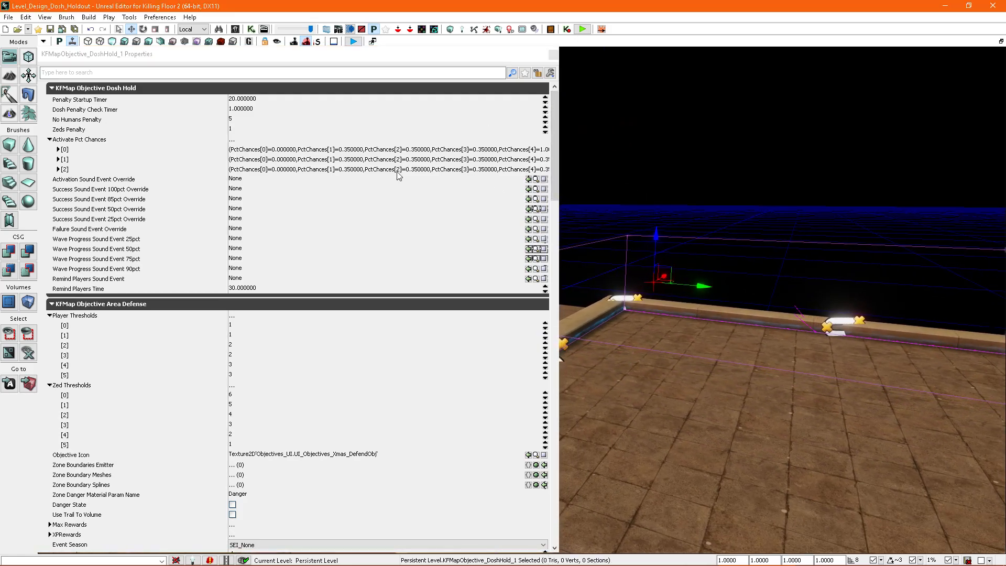
{"action": "left_click_drag", "start_coordinate": [650, 212], "coordinate": [714, 224]}
{"action": "left_click", "coordinate": [721, 207]}
{"action": "left_click", "coordinate": [666, 253]}
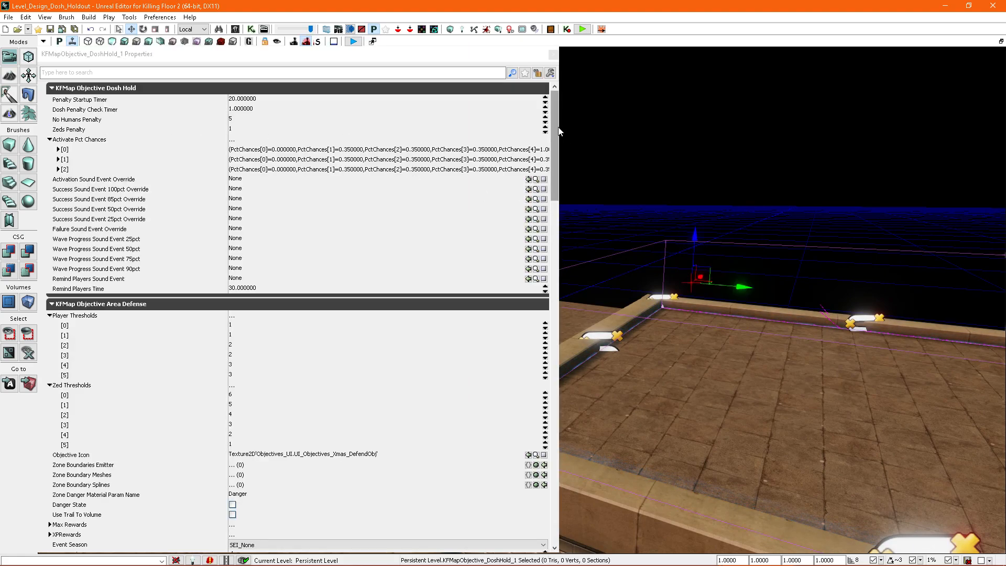
{"action": "left_click_drag", "start_coordinate": [556, 129], "coordinate": [555, 104]}
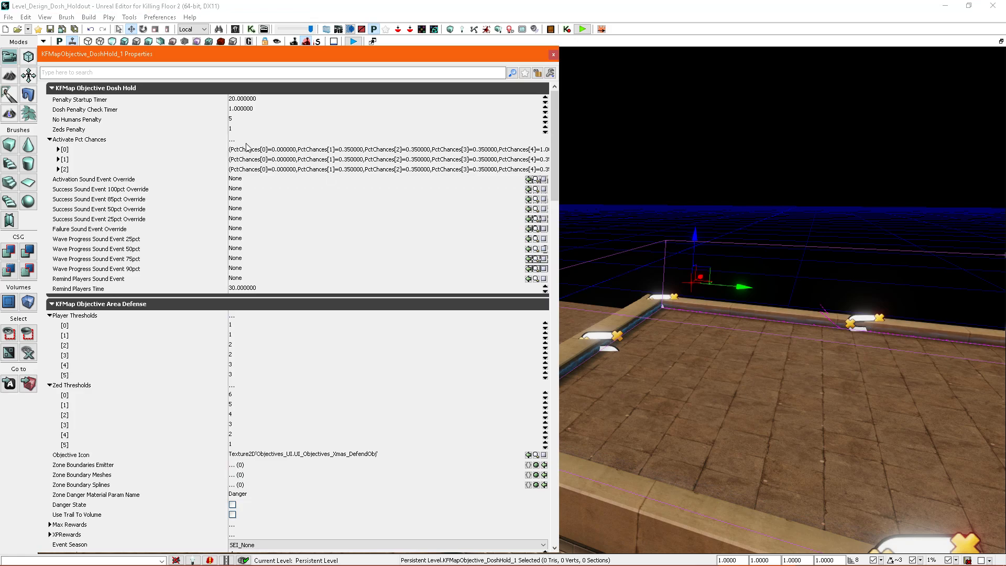
{"action": "mouse_move", "coordinate": [555, 111]}
{"action": "left_mouse_down"}
{"action": "mouse_move", "coordinate": [554, 121]}
{"action": "mouse_move", "coordinate": [555, 98]}
{"action": "left_mouse_up"}
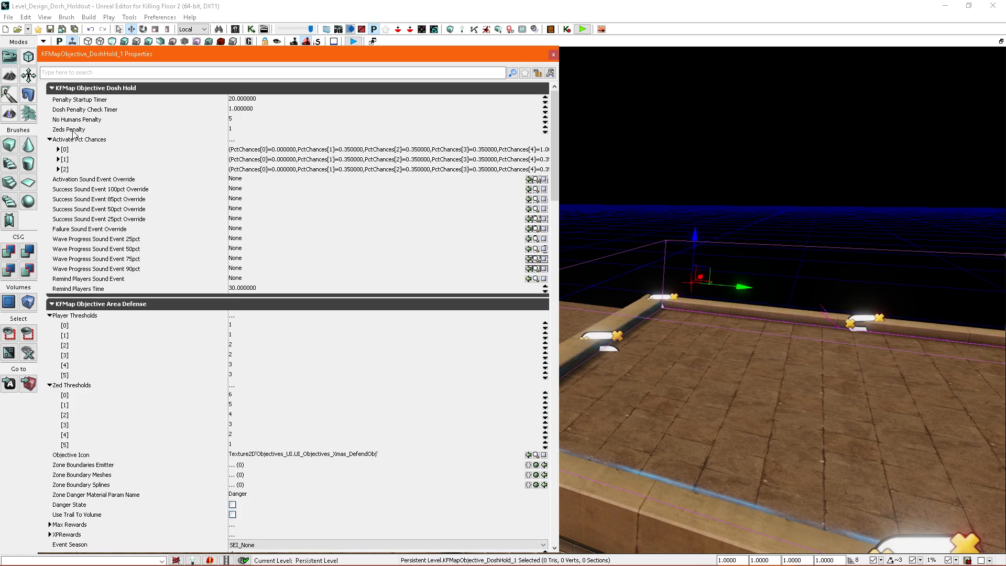
{"action": "left_click", "coordinate": [260, 132]}
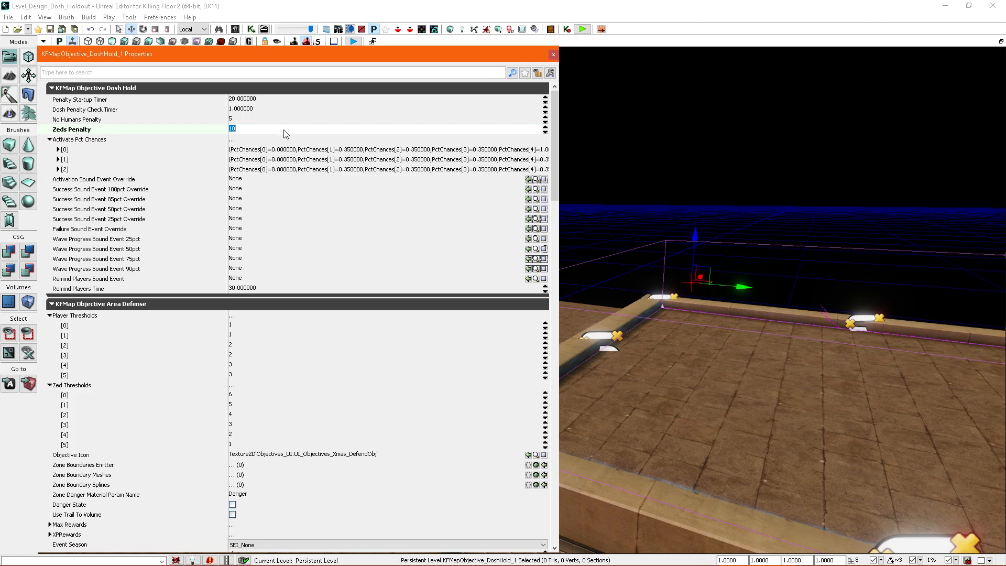
- In the volume's Area Defense settings, set Zed Thresholds [0] and [1] to 4 and [5] to 2
{"action": "left_click", "coordinate": [51, 88]}
{"action": "left_click", "coordinate": [56, 102]}
{"action": "left_click", "coordinate": [56, 102]}
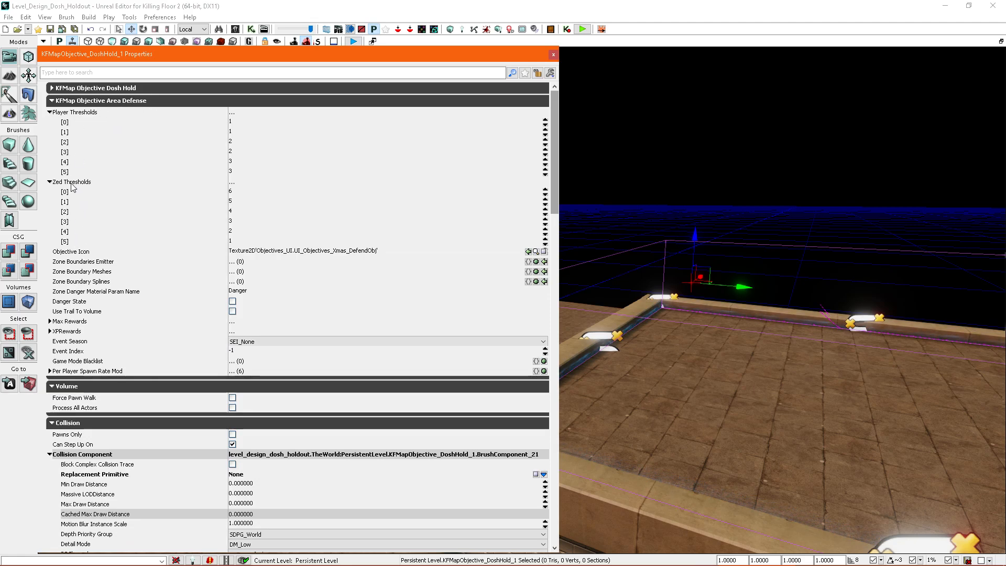
{"action": "left_click", "coordinate": [236, 195]}
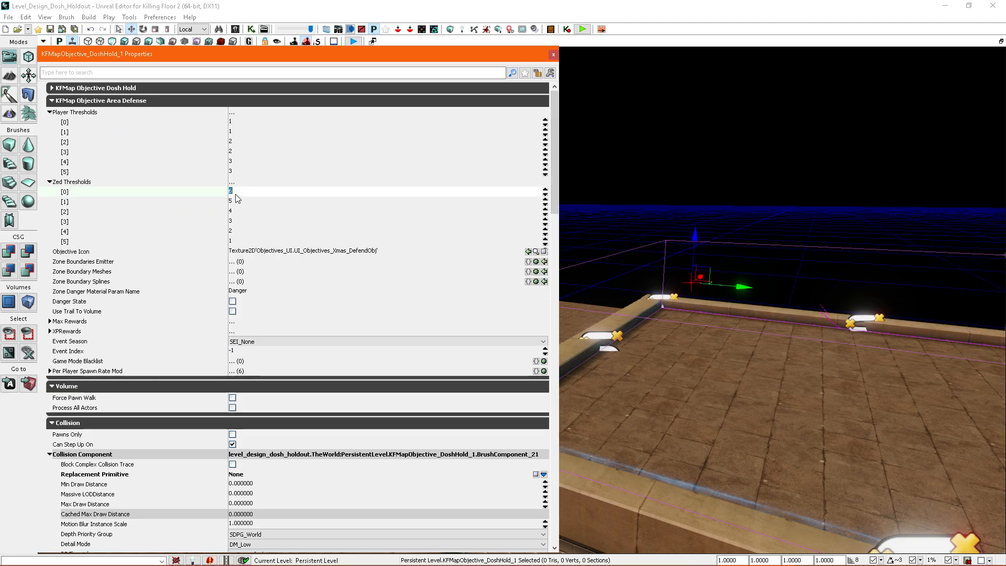
{"action": "type", "text": "4"}
{"action": "left_click", "coordinate": [240, 202]}
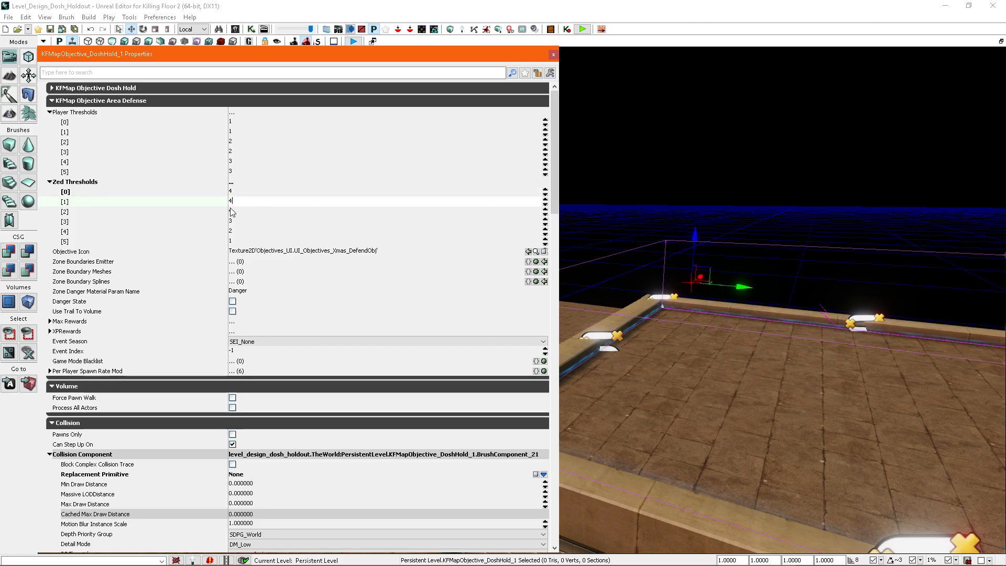
{"action": "type", "text": "4"}
{"action": "left_click", "coordinate": [235, 242]}
{"action": "type", "text": "2"}
- Enable Use Trail To Volume for the Dosh Hold volume
{"action": "right_click_drag", "start_coordinate": [590, 251], "coordinate": [590, 235]}
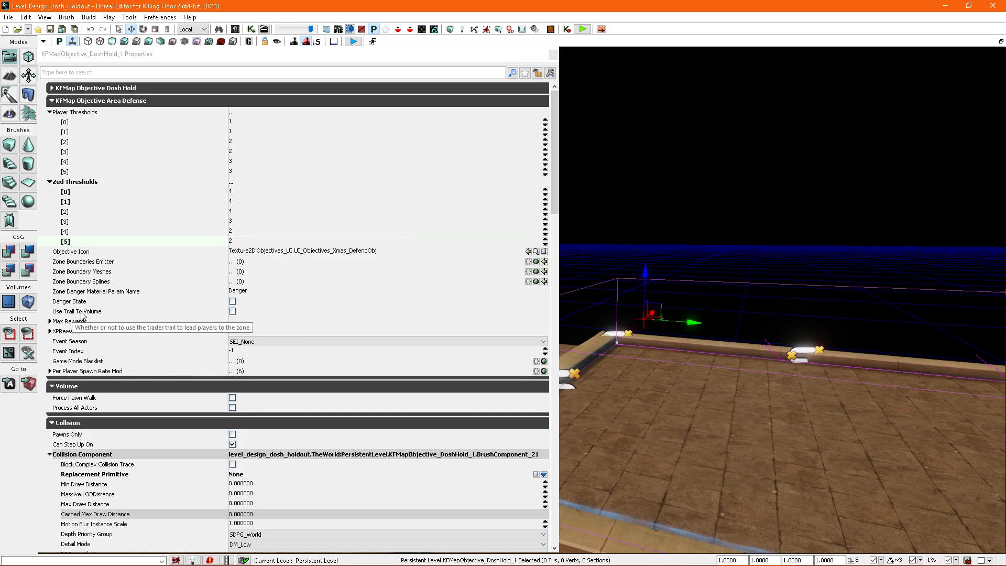
{"action": "left_click", "coordinate": [233, 311]}
{"action": "mouse_move", "coordinate": [690, 225]}
{"action": "right_mouse_down"}
{"action": "mouse_move", "coordinate": [719, 227]}
{"action": "mouse_move", "coordinate": [690, 225]}
{"action": "right_mouse_up"}
- Reselect the Dosh Hold volume and examine its zone boundary properties and the spline perimeter along the platform walls
{"action": "left_click", "coordinate": [639, 263]}
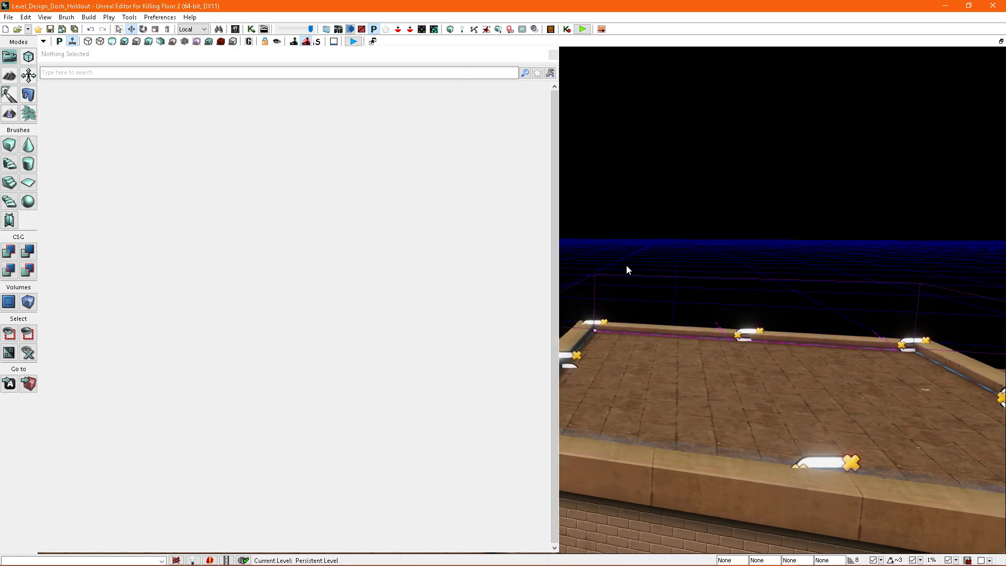
{"action": "left_click", "coordinate": [617, 275]}
{"action": "right_click_drag", "start_coordinate": [767, 350], "coordinate": [802, 343]}
{"action": "right_click_drag", "start_coordinate": [740, 372], "coordinate": [671, 369]}
{"action": "right_click_drag", "start_coordinate": [686, 334], "coordinate": [652, 309]}
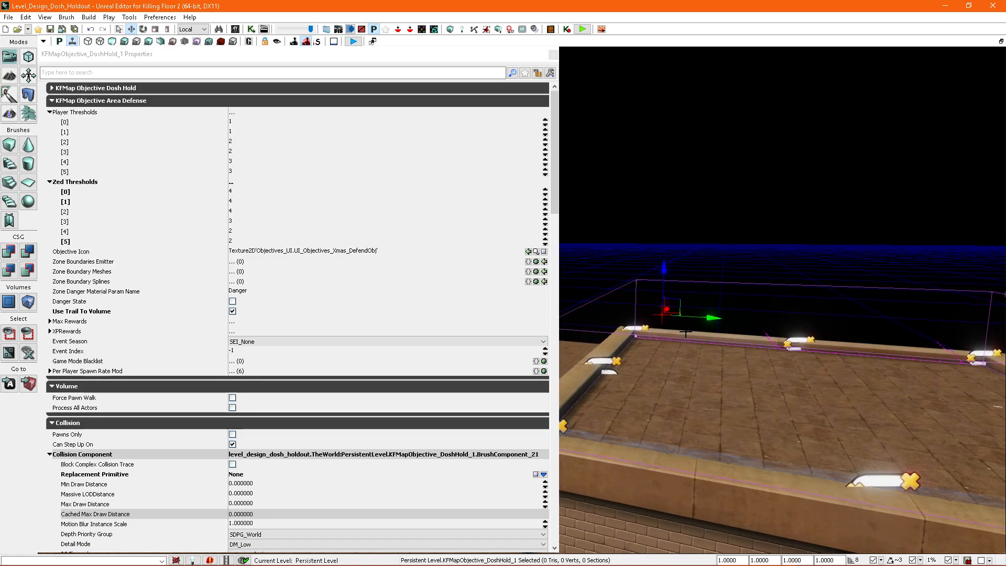
{"action": "left_click_drag", "start_coordinate": [557, 171], "coordinate": [555, 137]}
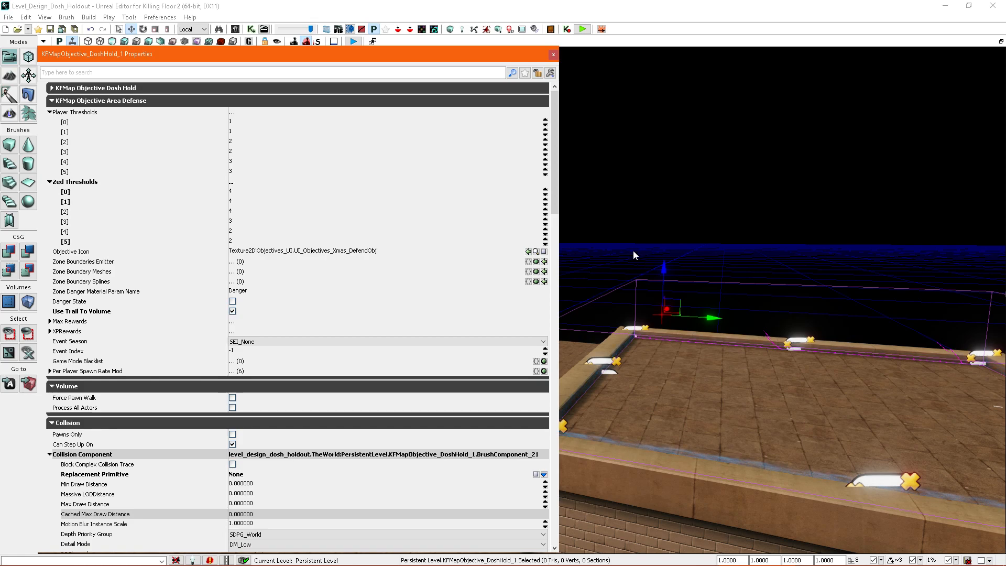
{"action": "right_click_drag", "start_coordinate": [633, 256], "coordinate": [633, 278]}
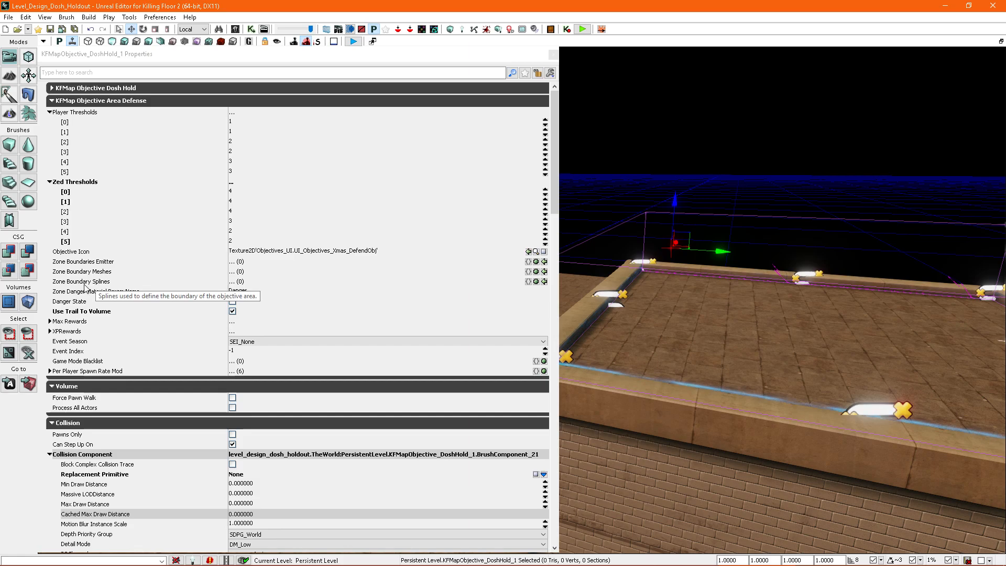
{"action": "right_click_drag", "start_coordinate": [677, 277], "coordinate": [720, 283]}
{"action": "key", "text": "w"}
{"action": "key", "text": "s"}
{"action": "right_click_drag", "start_coordinate": [663, 262], "coordinate": [634, 231]}
{"action": "key", "text": "w"}
{"action": "scroll", "coordinate": [802, 211], "scroll_direction": "down", "scroll_amount": 3}
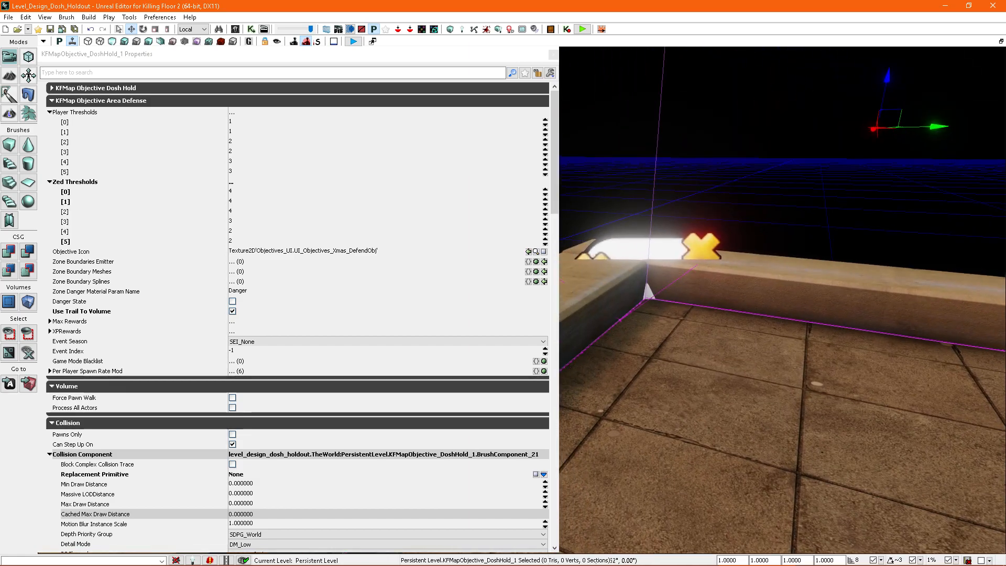
{"action": "right_click_drag", "start_coordinate": [756, 226], "coordinate": [696, 211]}
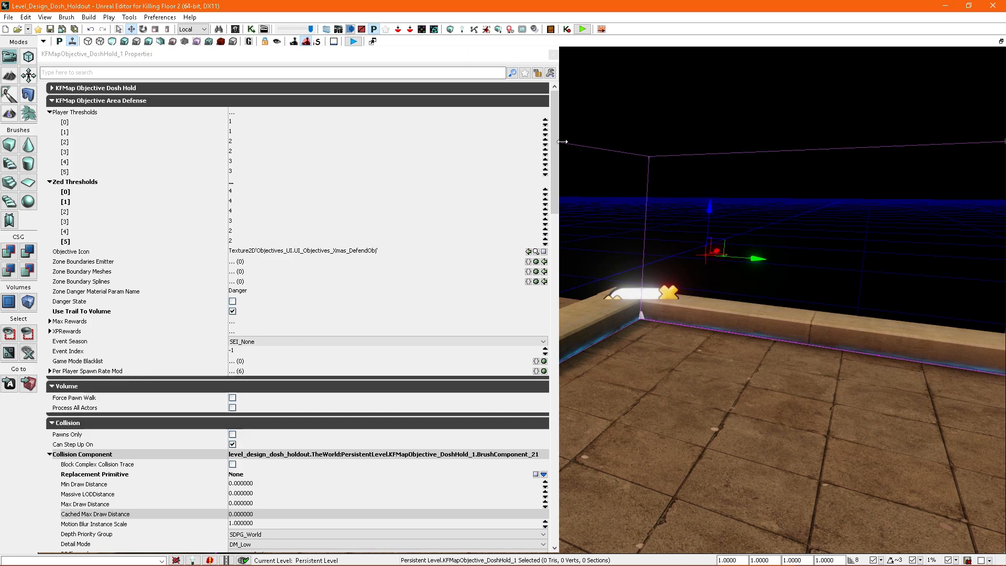
- Lock the Dosh Hold volume's properties and select the first six spline loft actors along the perimeter
{"action": "left_click", "coordinate": [538, 78]}
{"action": "mouse_move", "coordinate": [648, 190]}
{"action": "right_mouse_down"}
{"action": "mouse_move", "coordinate": [654, 207]}
{"action": "mouse_move", "coordinate": [638, 189]}
{"action": "mouse_move", "coordinate": [681, 171]}
{"action": "right_mouse_up"}
{"action": "left_click", "coordinate": [615, 196]}
{"action": "right_click_drag", "start_coordinate": [621, 208], "coordinate": [739, 158]}
{"action": "left_click", "coordinate": [746, 149], "text": "ctrl"}
{"action": "left_click", "coordinate": [698, 198], "text": "ctrl"}
{"action": "right_click_drag", "start_coordinate": [699, 198], "coordinate": [839, 204]}
{"action": "left_click", "coordinate": [877, 259], "text": "ctrl"}
{"action": "right_click_drag", "start_coordinate": [876, 260], "coordinate": [624, 303]}
{"action": "left_click", "coordinate": [757, 307], "text": "ctrl"}
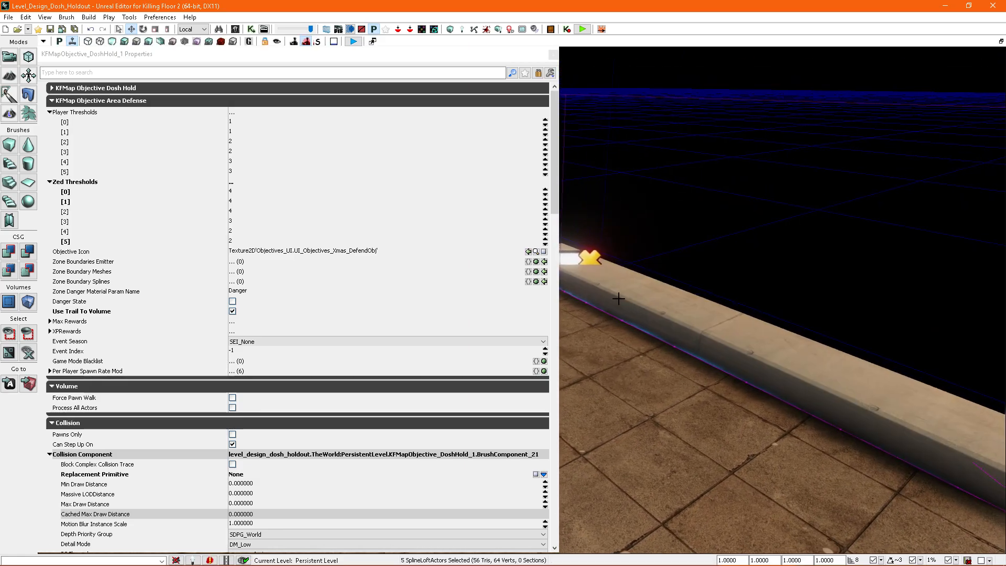
{"action": "left_click", "coordinate": [590, 257], "text": "ctrl"}
- Add the remaining three perimeter spline loft actors to the selection to complete the loop around the floor
{"action": "right_click_drag", "start_coordinate": [590, 257], "coordinate": [564, 280]}
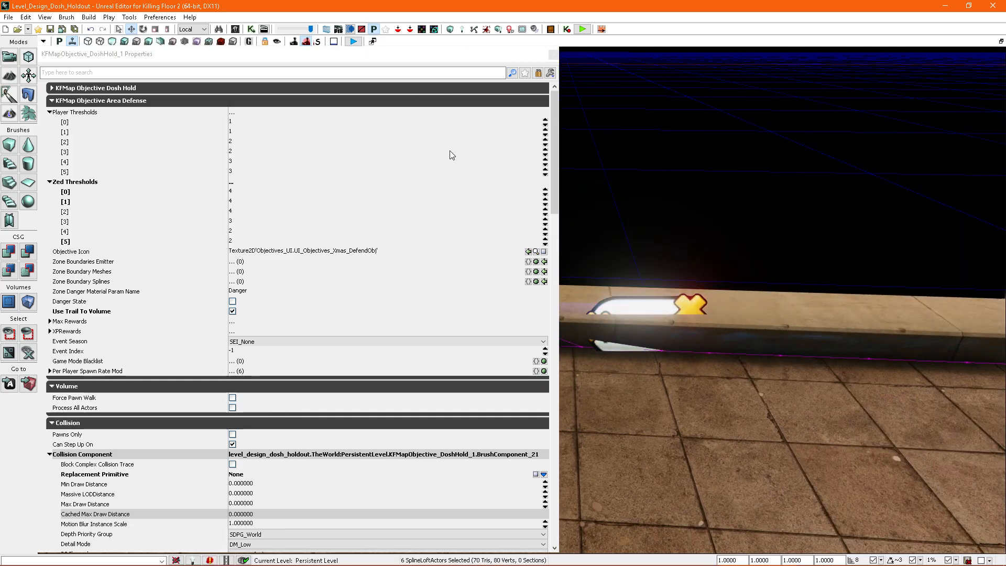
{"action": "right_click_drag", "start_coordinate": [456, 177], "coordinate": [451, 200]}
{"action": "left_click", "coordinate": [700, 272], "text": "ctrl"}
{"action": "right_click_drag", "start_coordinate": [701, 272], "coordinate": [574, 275]}
{"action": "left_click", "coordinate": [720, 240], "text": "ctrl"}
{"action": "right_click_drag", "start_coordinate": [721, 240], "coordinate": [834, 291]}
{"action": "right_click_drag", "start_coordinate": [742, 299], "coordinate": [672, 300]}
{"action": "right_click_drag", "start_coordinate": [753, 290], "coordinate": [778, 290]}
{"action": "right_click_drag", "start_coordinate": [653, 316], "coordinate": [880, 316]}
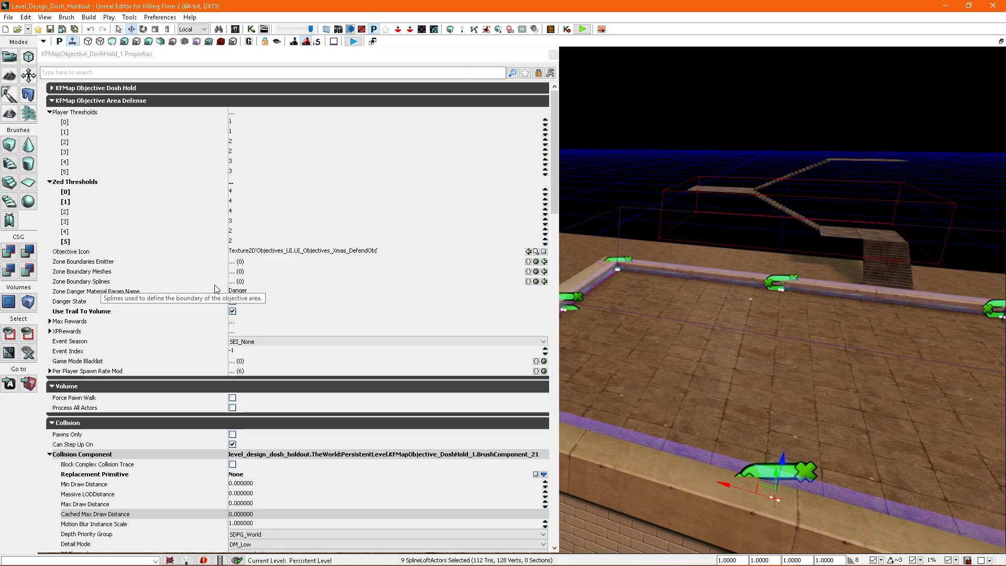
- Assign the nine selected spline loft actors to the volume's Zone Boundary Splines, close its properties and deselect the actors
{"action": "left_click", "coordinate": [545, 282]}
{"action": "right_click_drag", "start_coordinate": [667, 274], "coordinate": [603, 304]}
{"action": "right_click_drag", "start_coordinate": [733, 234], "coordinate": [706, 229]}
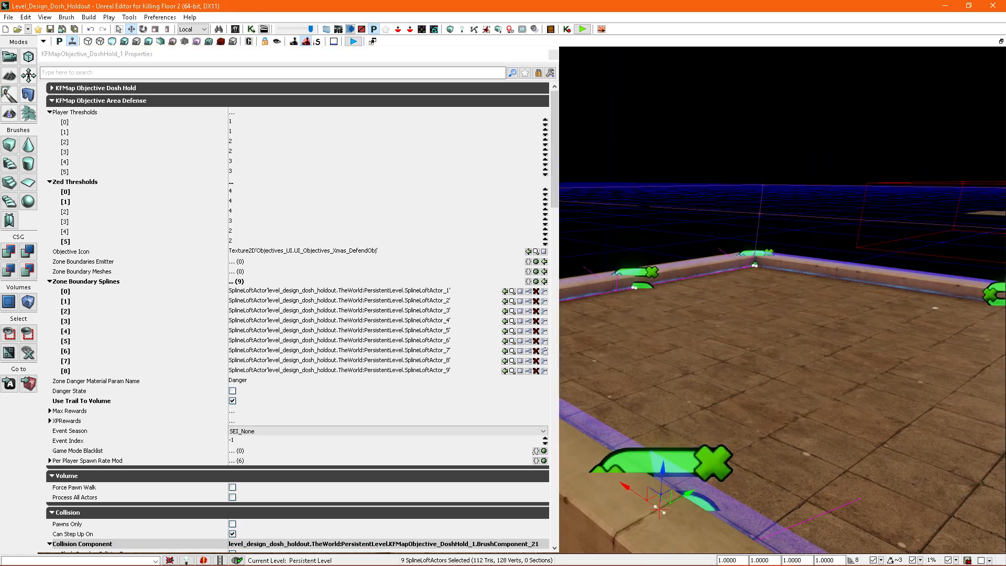
{"action": "left_click", "coordinate": [554, 54]}
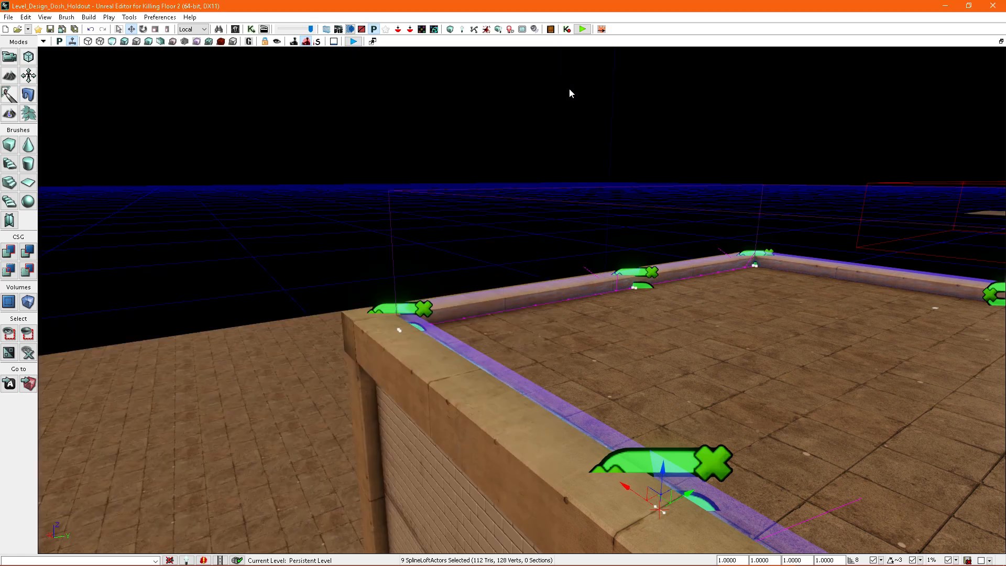
{"action": "scroll", "coordinate": [561, 74], "scroll_direction": "down", "scroll_amount": 10}
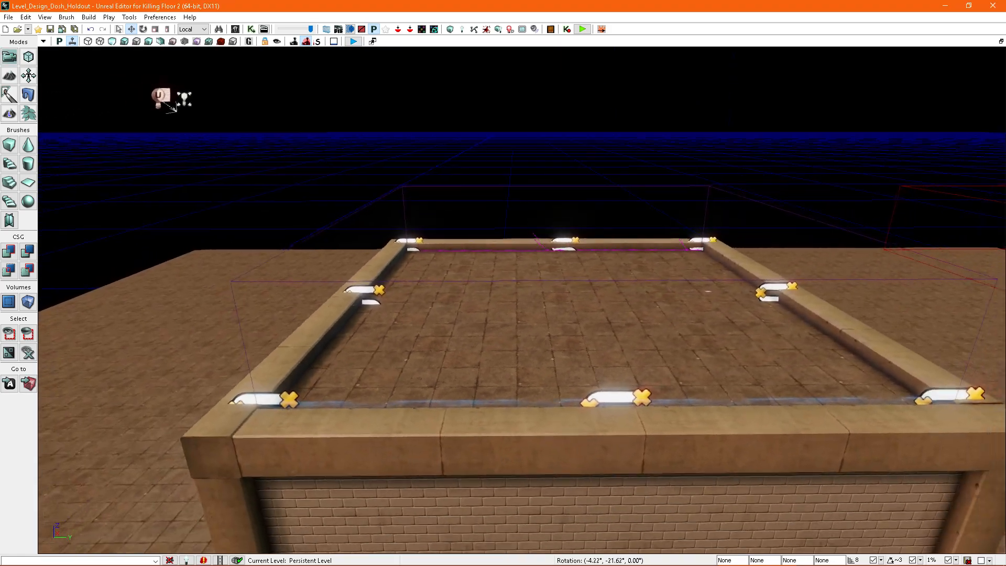
{"action": "right_click_drag", "start_coordinate": [349, 149], "coordinate": [339, 133]}
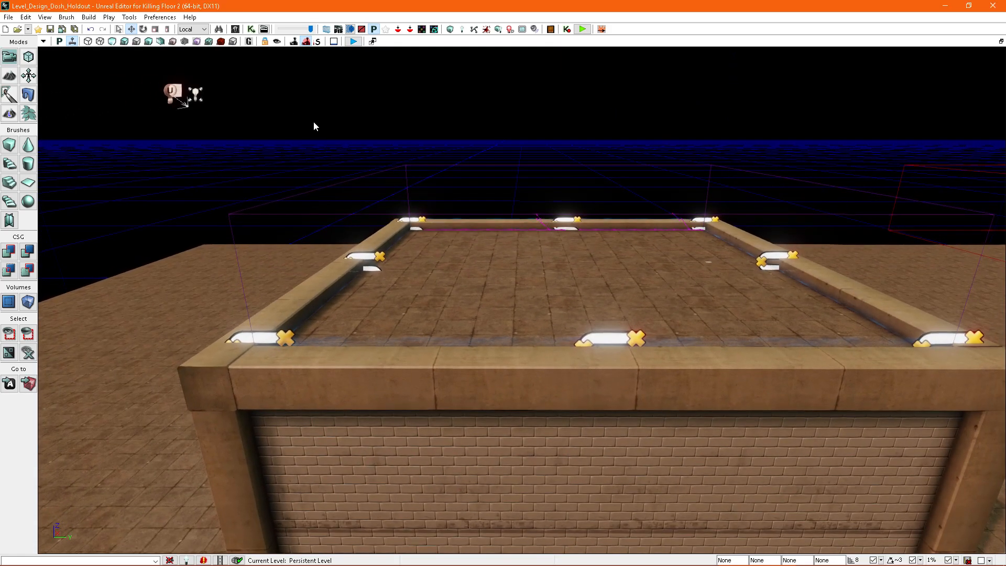
- Open the World Properties and enable Use Random Objectives in the Objectives settings of My Map Info
{"action": "left_click", "coordinate": [45, 17]}
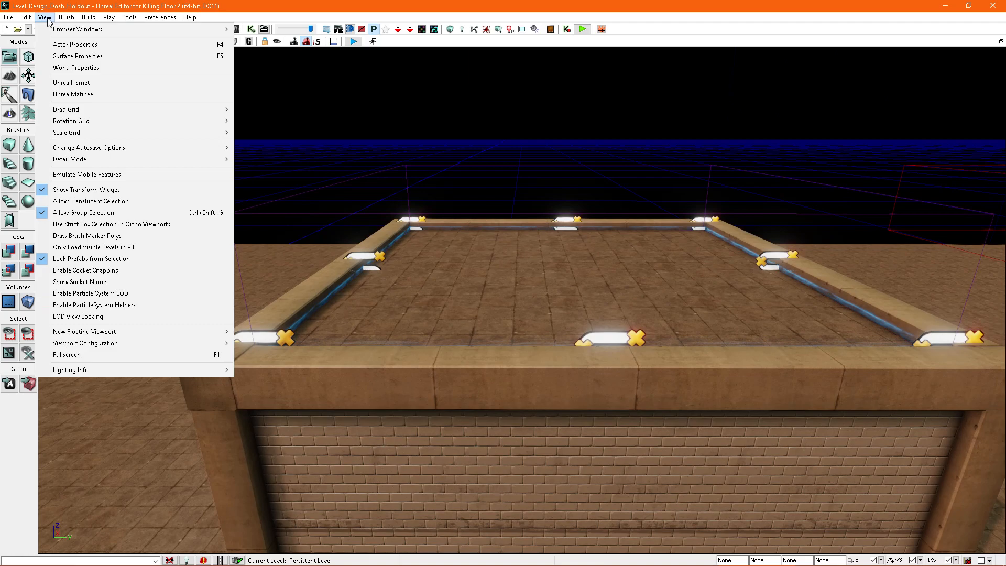
{"action": "left_click", "coordinate": [73, 68]}
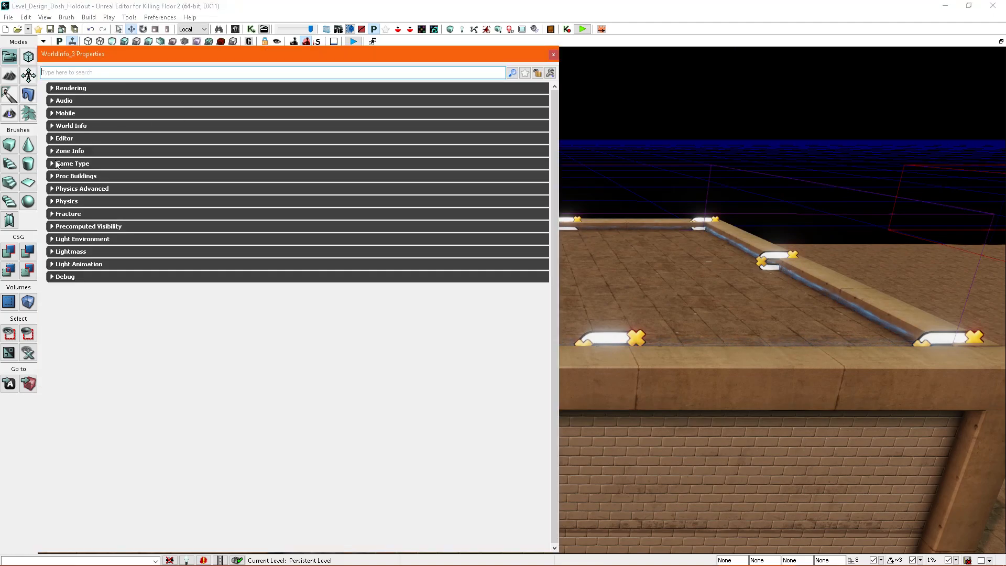
{"action": "left_click", "coordinate": [53, 126]}
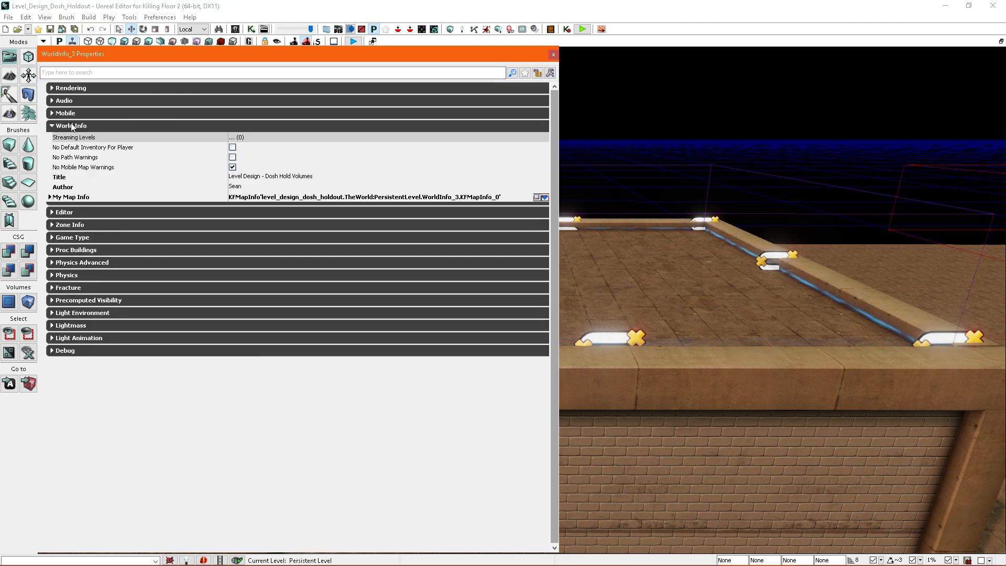
{"action": "left_click", "coordinate": [50, 197]}
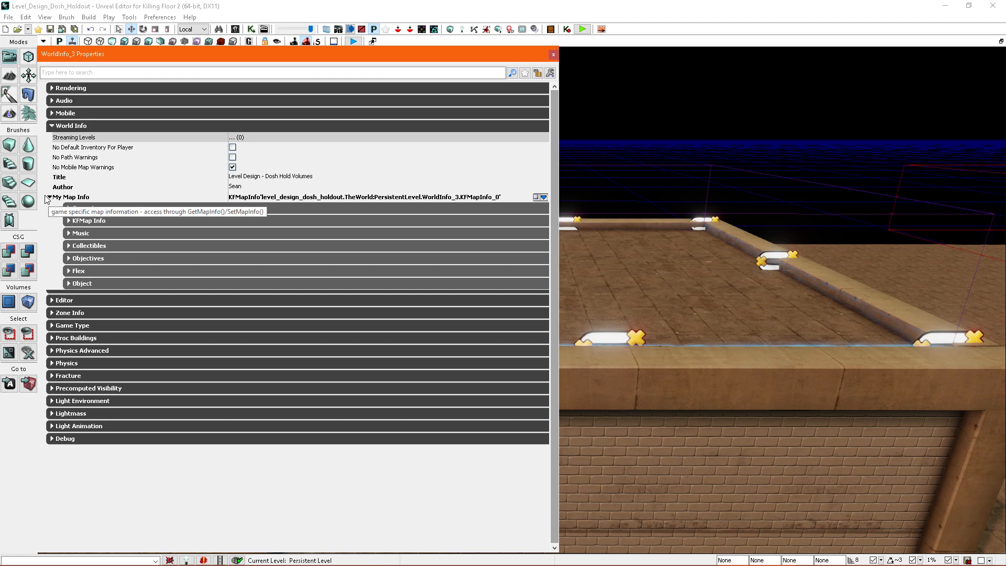
{"action": "left_click", "coordinate": [68, 259]}
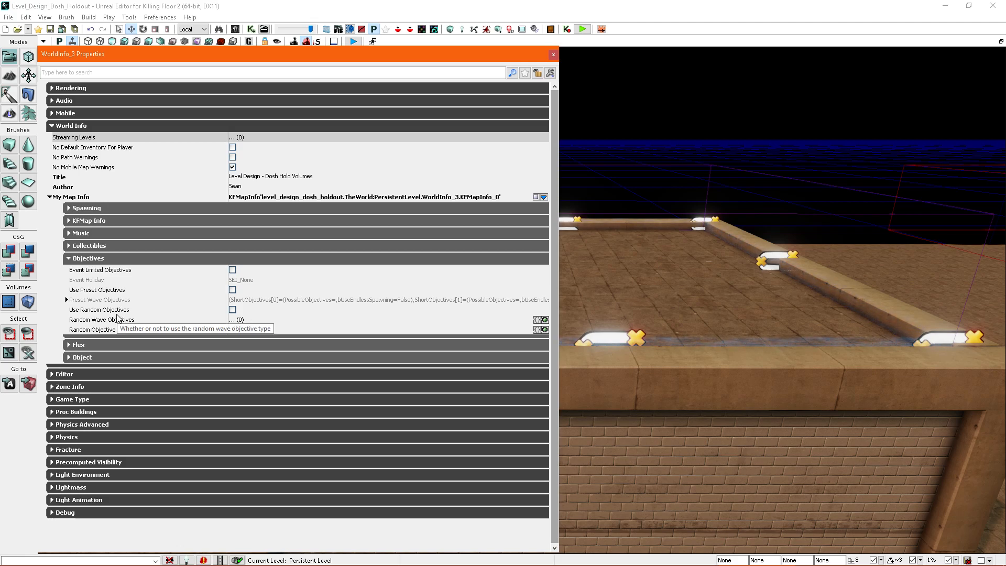
{"action": "left_click", "coordinate": [233, 311]}
{"action": "right_click_drag", "start_coordinate": [629, 224], "coordinate": [621, 183]}
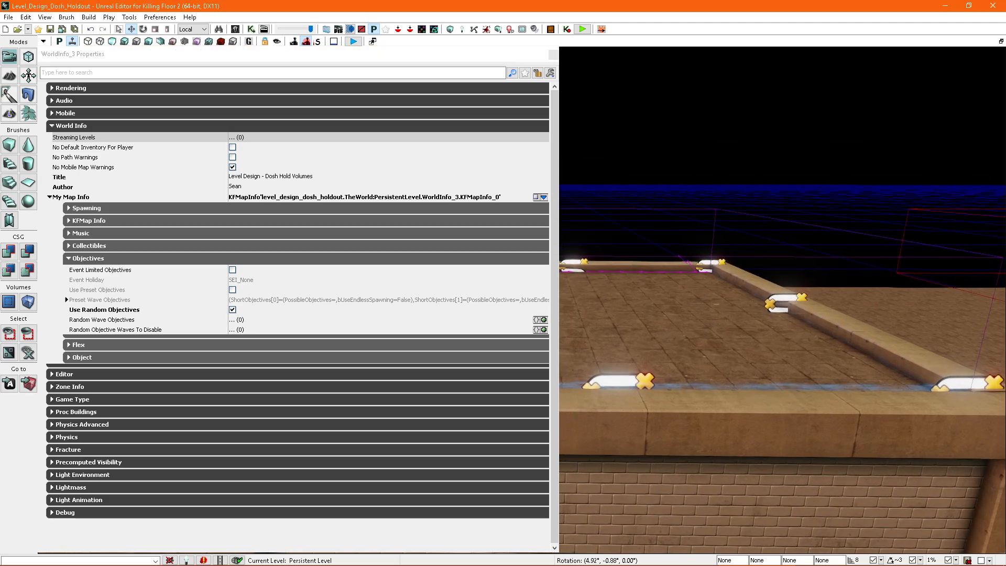
- Add a Random Wave Objectives entry in My Map Info and assign the selected Dosh Hold volume to it
{"action": "right_click_drag", "start_coordinate": [692, 222], "coordinate": [613, 223]}
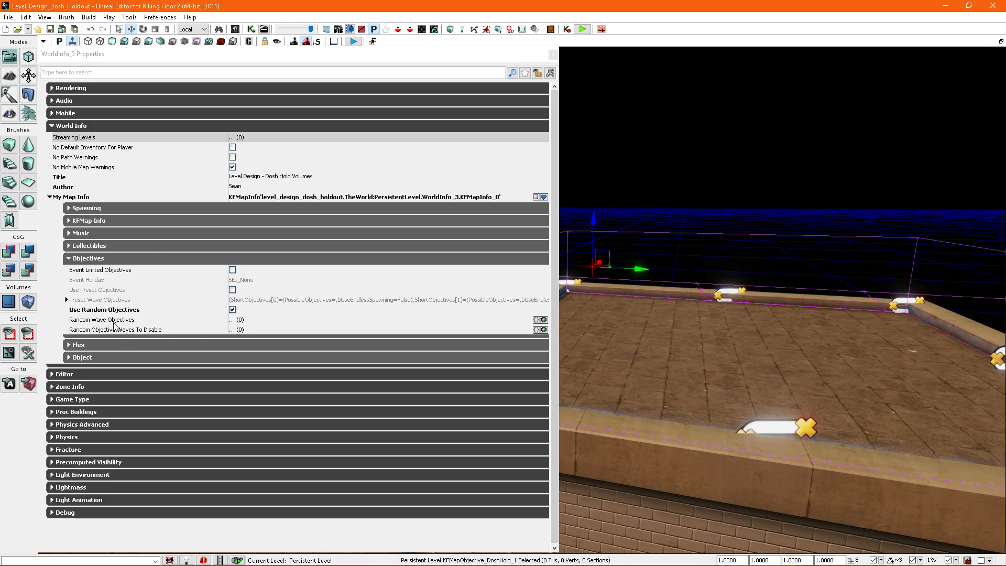
{"action": "left_click", "coordinate": [544, 320]}
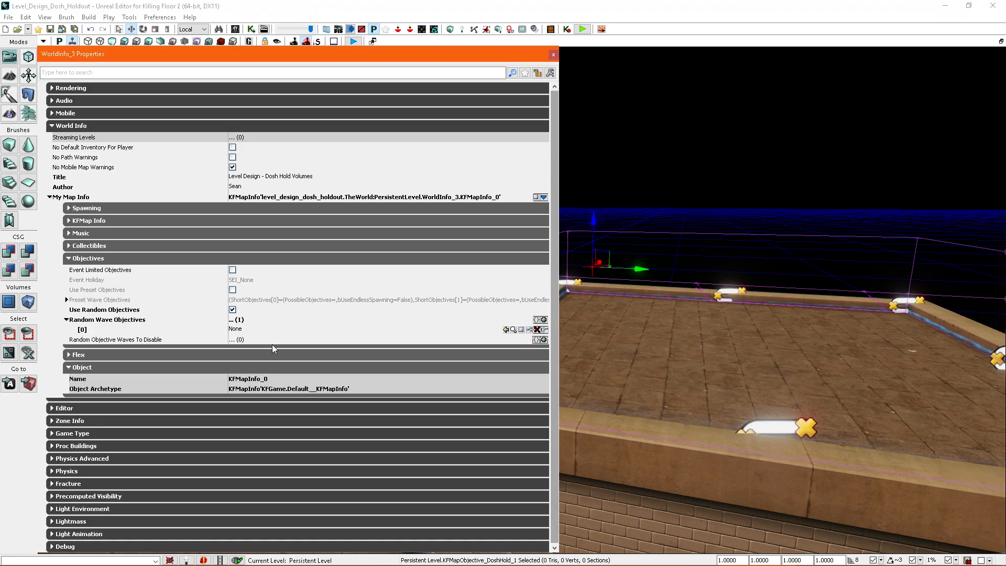
{"action": "left_click", "coordinate": [506, 331]}
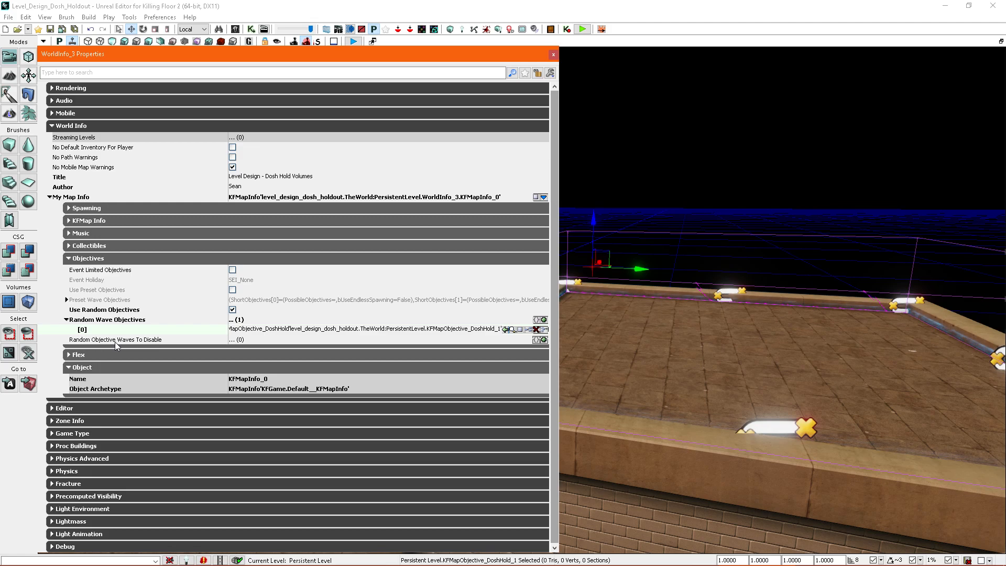
- Add a Random Objective Waves To Disable entry with the value 1 and close the World Properties
{"action": "left_click", "coordinate": [546, 340]}
{"action": "left_click", "coordinate": [238, 350]}
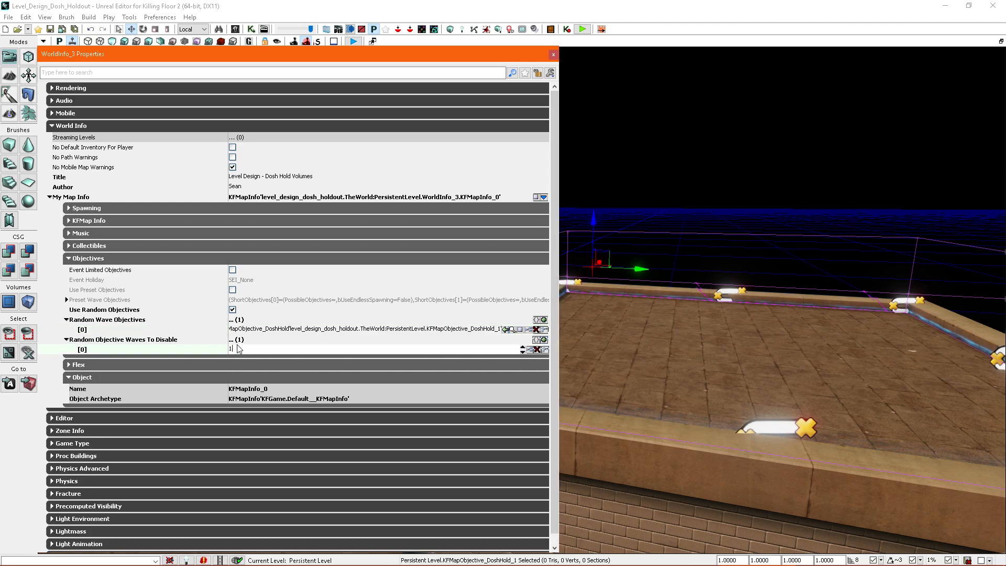
{"action": "left_click", "coordinate": [677, 148]}
{"action": "right_click_drag", "start_coordinate": [678, 148], "coordinate": [707, 233]}
{"action": "left_click", "coordinate": [553, 54]}
{"action": "right_click_drag", "start_coordinate": [605, 111], "coordinate": [604, 208]}
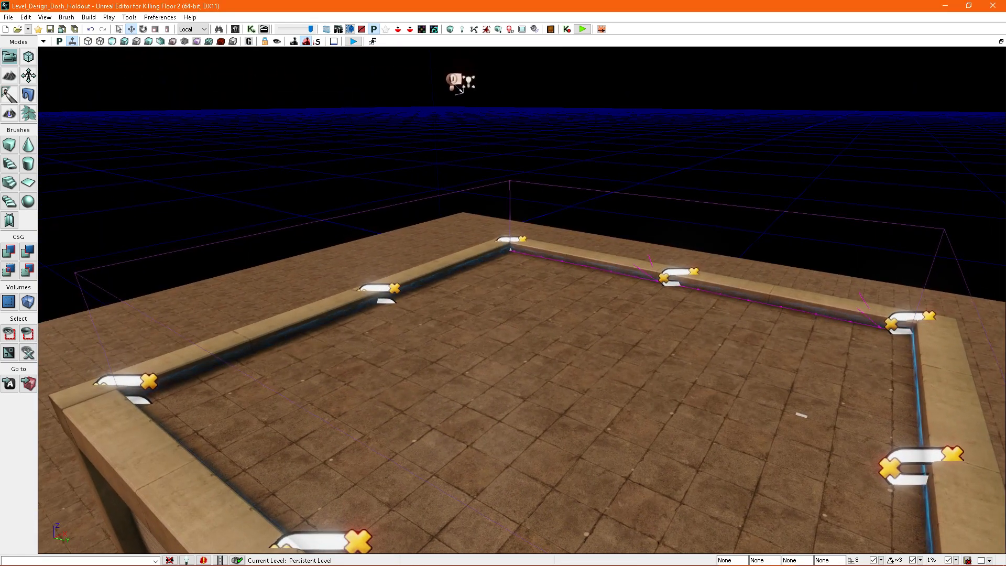
- Review the Dosh Hold volume's Area Defense properties and Zone Boundary Splines, close them and deselect the volume
{"action": "right_click_drag", "start_coordinate": [657, 153], "coordinate": [602, 225]}
{"action": "left_click", "coordinate": [594, 208]}
{"action": "double_click", "coordinate": [602, 219]}
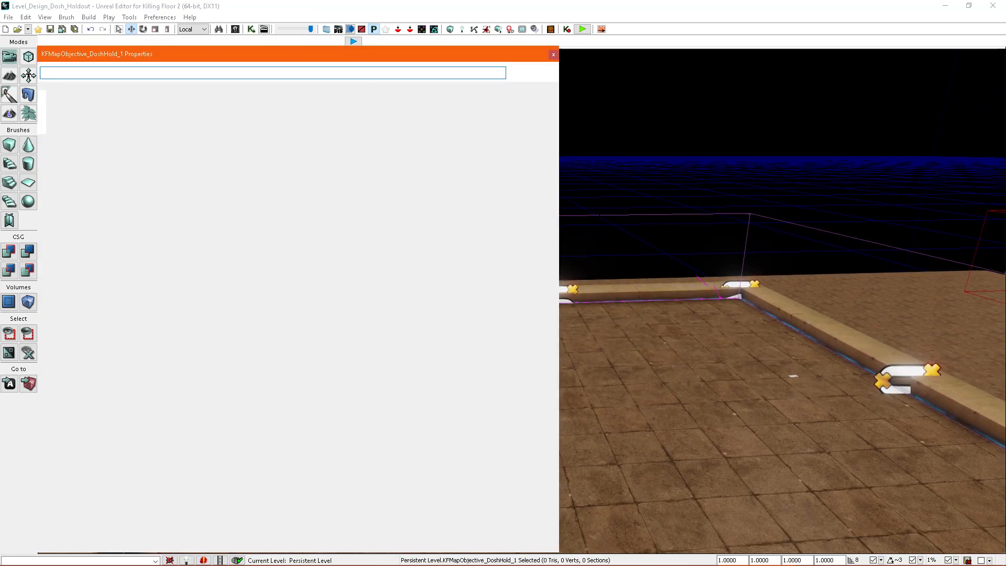
{"action": "scroll", "coordinate": [555, 135], "scroll_direction": "down", "scroll_amount": 2}
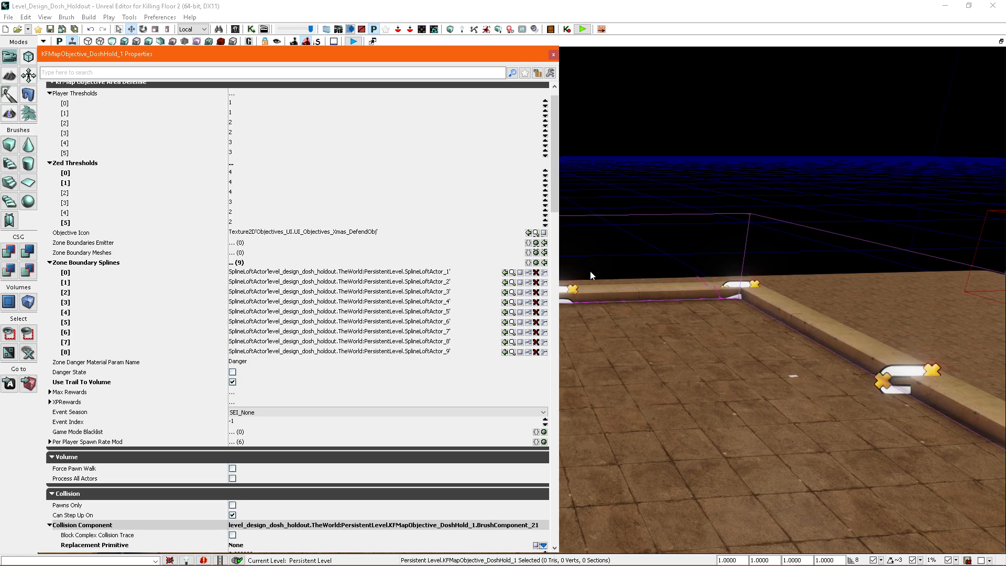
{"action": "scroll", "coordinate": [556, 175], "scroll_direction": "up", "scroll_amount": 2}
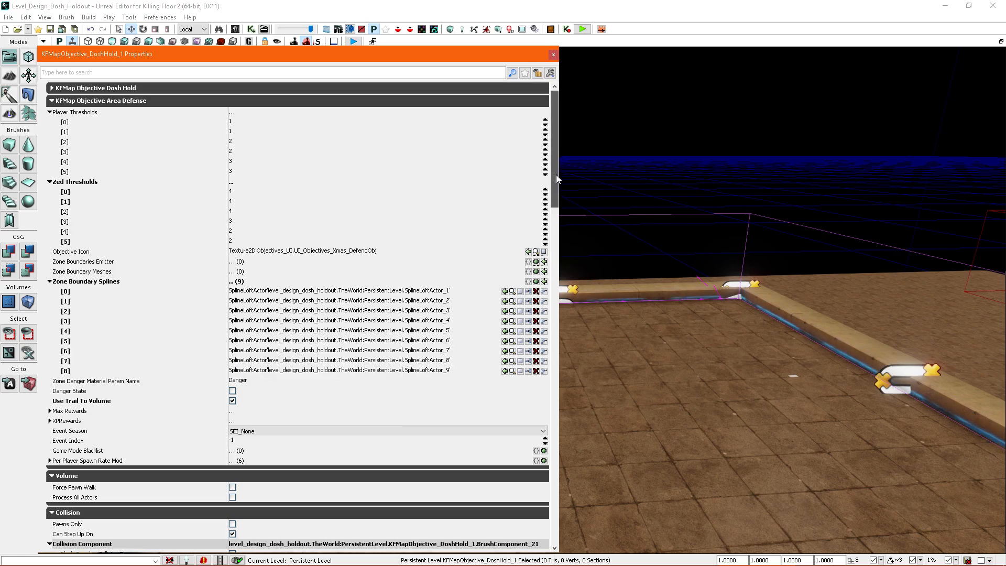
{"action": "left_click", "coordinate": [554, 55]}
{"action": "right_click_drag", "start_coordinate": [557, 62], "coordinate": [557, 92]}
{"action": "key", "text": "Escape"}
- Examine the building with its rooftop Dosh Hold volume and the separate staircase at the floor's edge
{"action": "right_click_drag", "start_coordinate": [597, 205], "coordinate": [492, 211]}
{"action": "left_click", "coordinate": [516, 180]}
{"action": "left_click", "coordinate": [544, 247]}
{"action": "right_click_drag", "start_coordinate": [543, 247], "coordinate": [535, 235]}
{"action": "right_click_drag", "start_coordinate": [582, 263], "coordinate": [604, 276]}
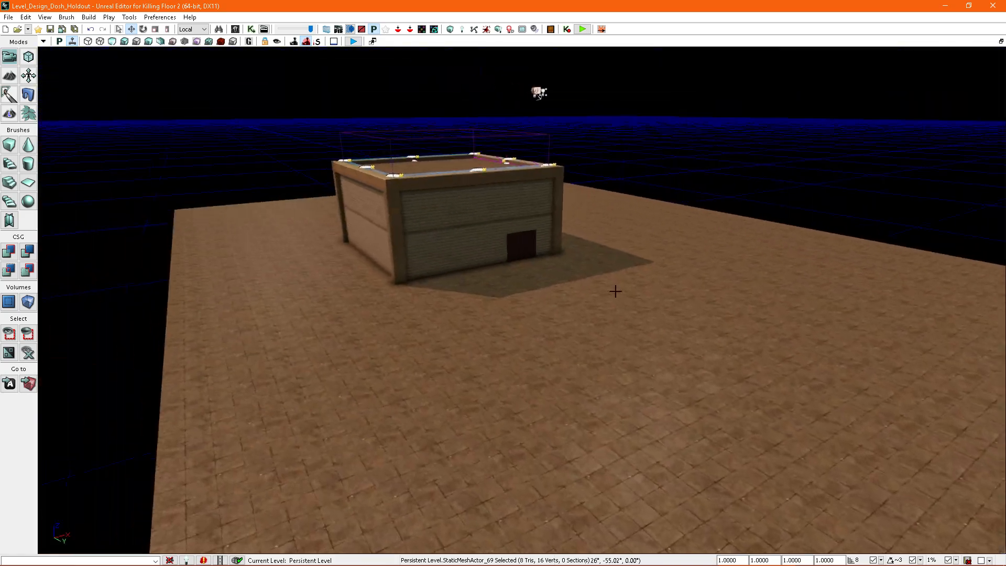
{"action": "left_click", "coordinate": [589, 207]}
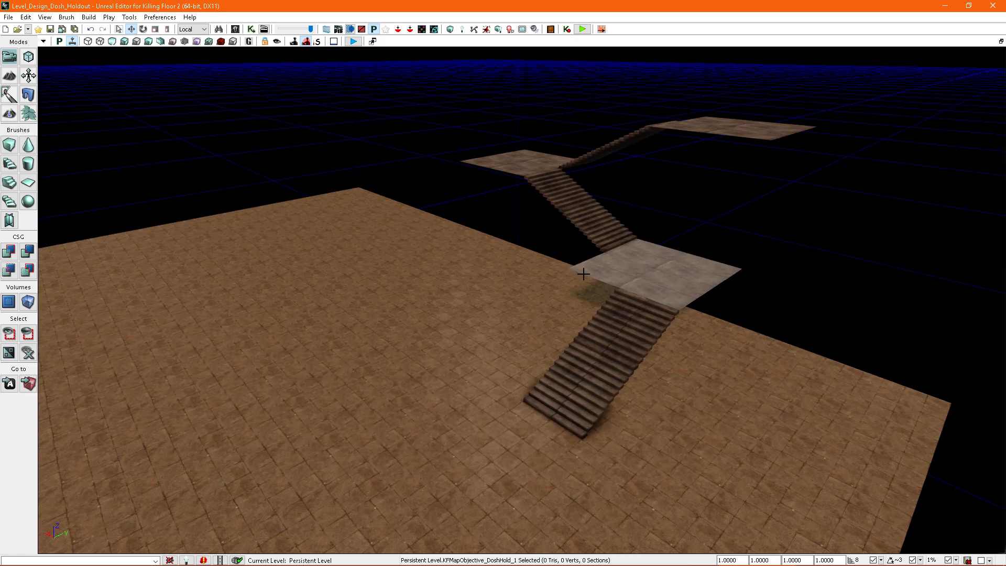
{"action": "scroll", "coordinate": [598, 278], "scroll_direction": "up", "scroll_amount": 2}
{"action": "scroll", "coordinate": [598, 278], "scroll_direction": "down", "scroll_amount": 2}
{"action": "left_click_drag", "start_coordinate": [598, 278], "coordinate": [603, 273]}
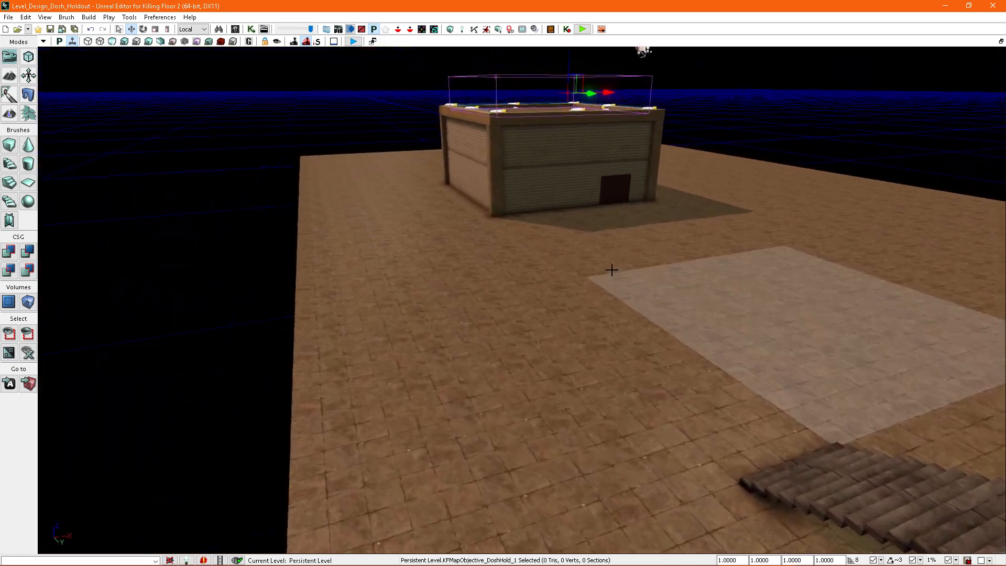
{"action": "scroll", "coordinate": [603, 277], "scroll_direction": "up", "scroll_amount": 2}
- Inspect the staircase structure by selecting its platforms and flights of stairs from the lowest to the highest
{"action": "mouse_move", "coordinate": [602, 277]}
{"action": "right_mouse_down"}
{"action": "mouse_move", "coordinate": [589, 281]}
{"action": "mouse_move", "coordinate": [541, 233]}
{"action": "mouse_move", "coordinate": [561, 233]}
{"action": "right_mouse_up"}
{"action": "left_click", "coordinate": [542, 234]}
{"action": "right_click_drag", "start_coordinate": [483, 280], "coordinate": [530, 304]}
{"action": "left_click", "coordinate": [492, 279]}
{"action": "left_click", "coordinate": [442, 221]}
{"action": "right_click_drag", "start_coordinate": [441, 220], "coordinate": [524, 209]}
{"action": "left_click", "coordinate": [524, 118]}
{"action": "right_click_drag", "start_coordinate": [524, 118], "coordinate": [498, 173]}
{"action": "left_click", "coordinate": [543, 249]}
{"action": "right_click_drag", "start_coordinate": [543, 249], "coordinate": [584, 246]}
{"action": "left_click", "coordinate": [383, 152]}
{"action": "right_click_drag", "start_coordinate": [383, 152], "coordinate": [488, 406]}
{"action": "left_click", "coordinate": [555, 244]}
{"action": "left_click", "coordinate": [577, 296]}
{"action": "middle_click_drag", "start_coordinate": [545, 350], "coordinate": [545, 296]}
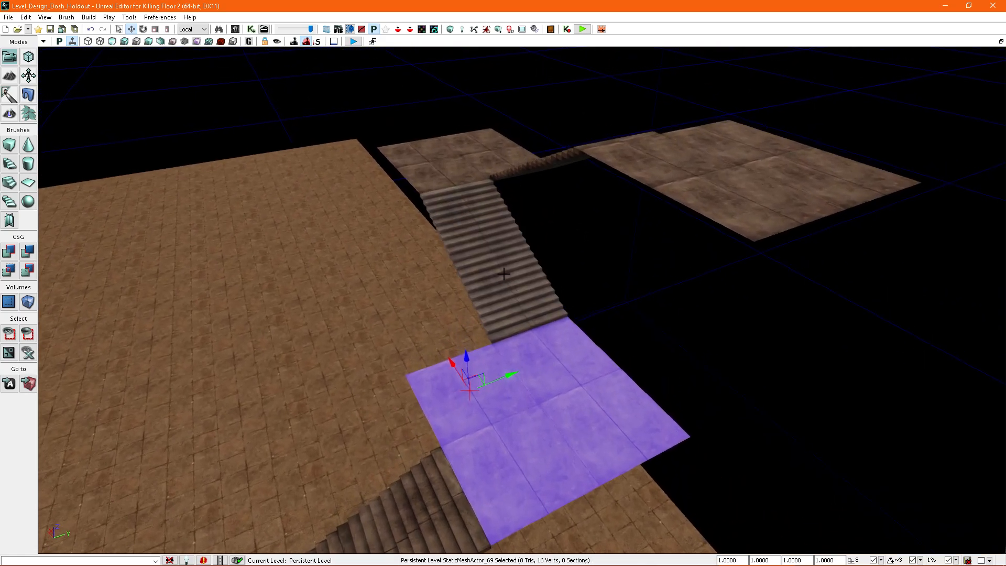
{"action": "left_click", "coordinate": [504, 274]}
{"action": "left_click", "coordinate": [484, 167]}
{"action": "left_click", "coordinate": [540, 168]}
{"action": "left_click", "coordinate": [679, 170]}
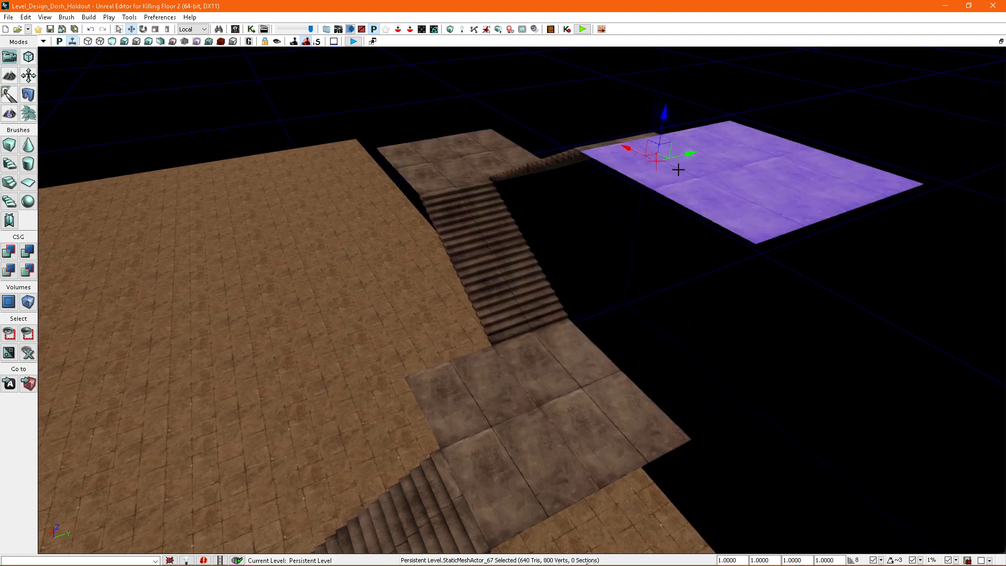
- Place a SplineLoftActor from the Actor Classes at the corner of the lowest staircase platform and close the browser
{"action": "right_click_drag", "start_coordinate": [636, 279], "coordinate": [603, 317]}
{"action": "mouse_move", "coordinate": [623, 320]}
{"action": "left_mouse_down"}
{"action": "mouse_move", "coordinate": [550, 322]}
{"action": "mouse_move", "coordinate": [636, 309]}
{"action": "left_mouse_up"}
{"action": "left_click", "coordinate": [550, 322]}
{"action": "right_click_drag", "start_coordinate": [636, 309], "coordinate": [616, 294]}
{"action": "key", "text": "s"}
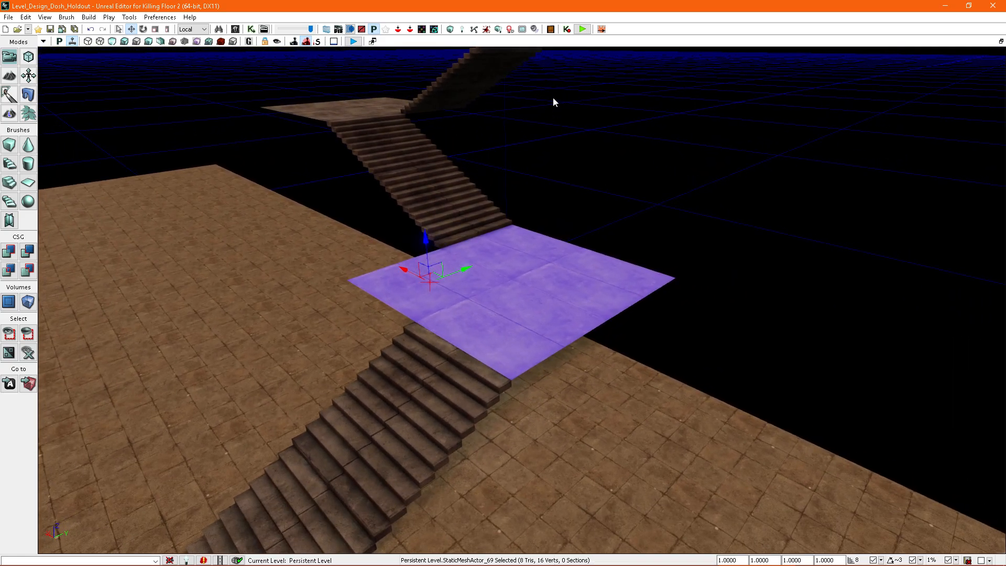
{"action": "left_click", "coordinate": [235, 32]}
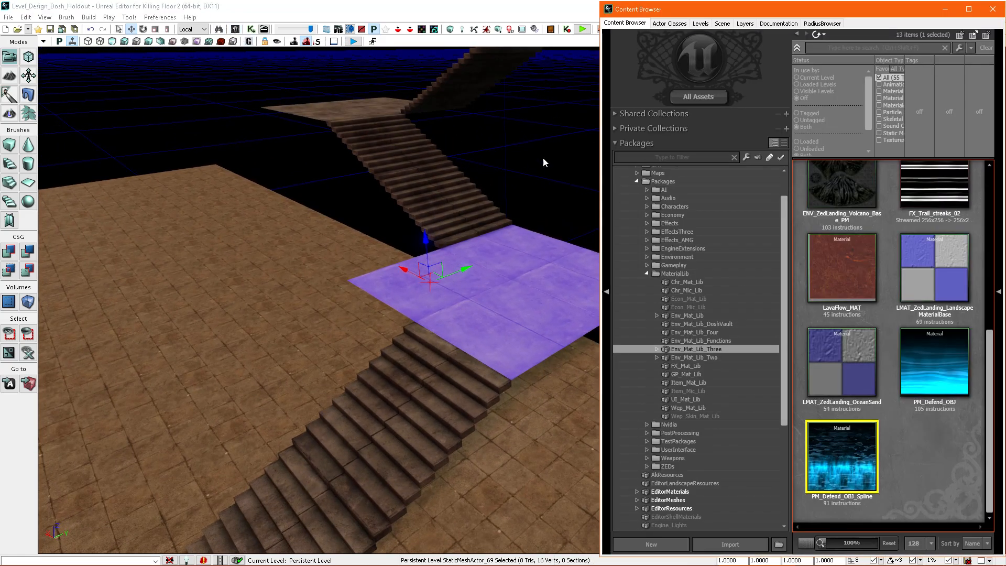
{"action": "left_click", "coordinate": [667, 24]}
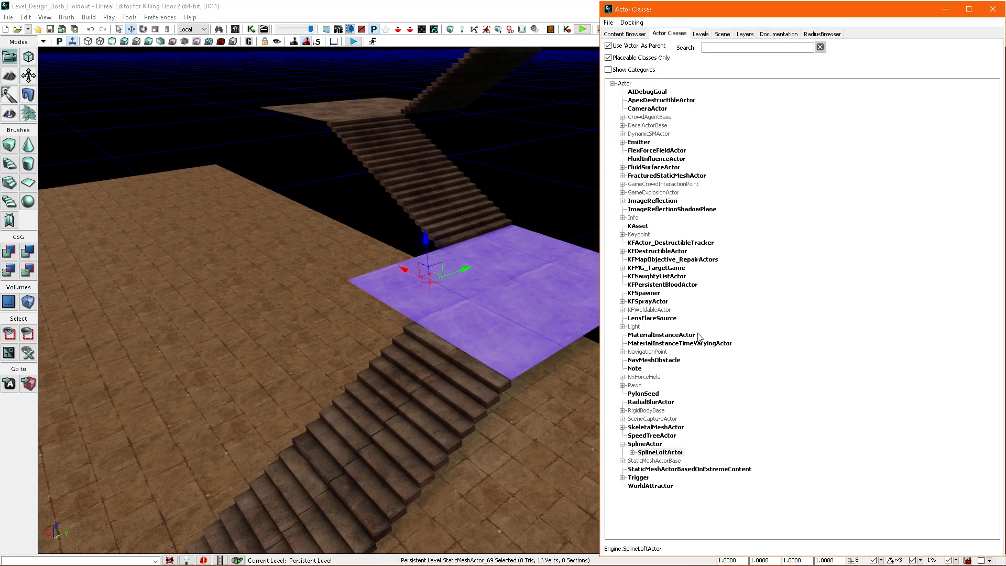
{"action": "right_click_drag", "start_coordinate": [487, 334], "coordinate": [419, 336]}
{"action": "left_click", "coordinate": [651, 453]}
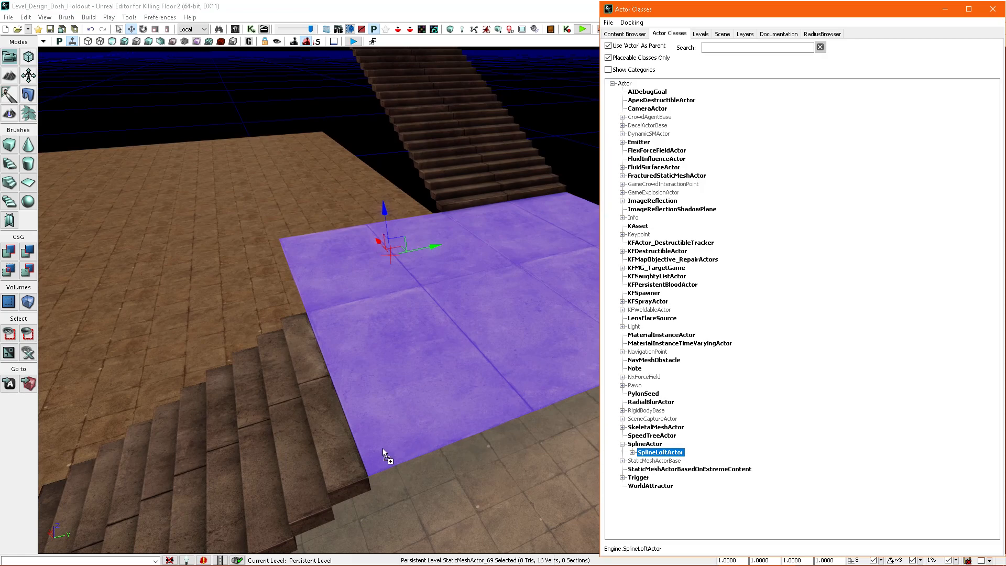
{"action": "left_click_drag", "start_coordinate": [372, 470], "coordinate": [372, 470]}
{"action": "left_click", "coordinate": [993, 9]}
- Set the drag grid snap to 4 and lower the new spline loft actor to the platform's surface
{"action": "right_click_drag", "start_coordinate": [503, 300], "coordinate": [490, 283]}
{"action": "right_click_drag", "start_coordinate": [335, 451], "coordinate": [597, 320]}
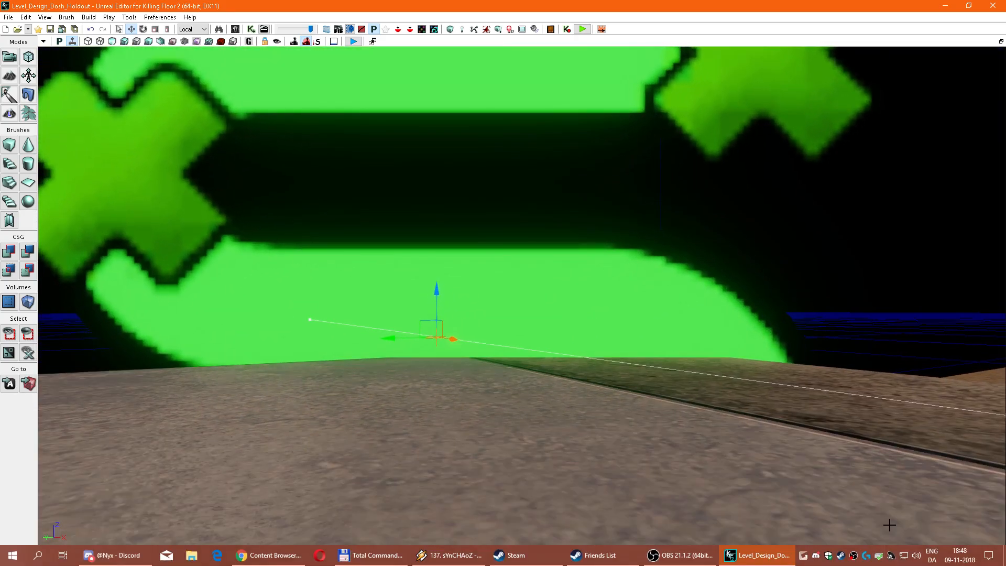
{"action": "left_click", "coordinate": [882, 560]}
{"action": "left_click", "coordinate": [893, 467]}
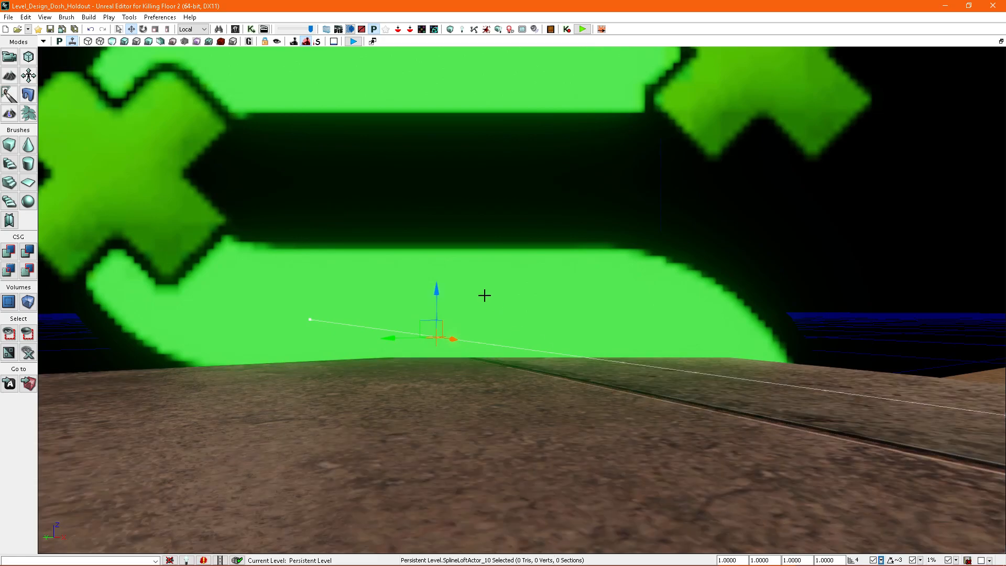
{"action": "left_click_drag", "start_coordinate": [437, 299], "coordinate": [437, 311]}
{"action": "right_click_drag", "start_coordinate": [437, 311], "coordinate": [534, 312]}
{"action": "right_click_drag", "start_coordinate": [424, 336], "coordinate": [564, 417]}
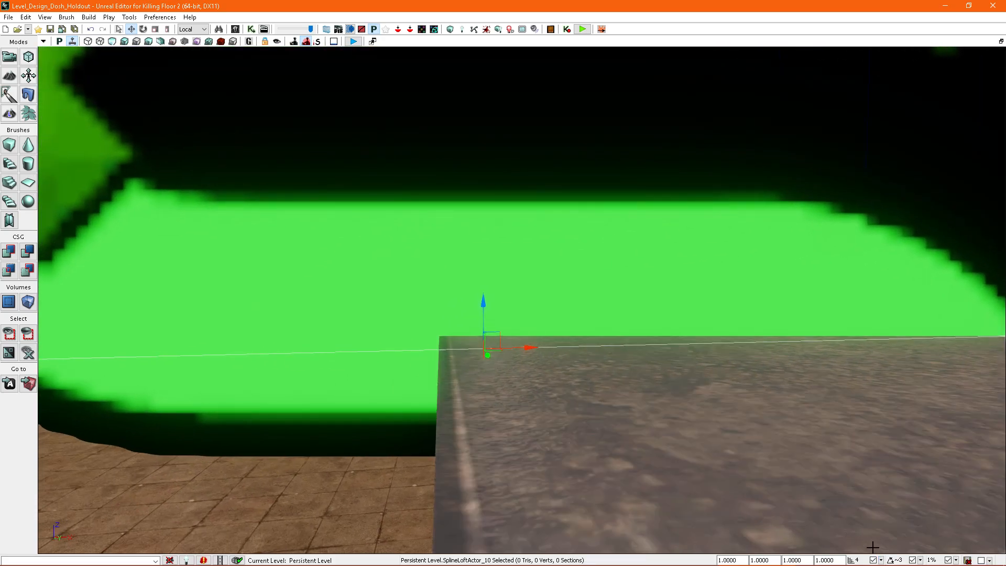
- Raise the spline loft actor slightly above the platform and snap it to the floor
{"action": "left_click", "coordinate": [912, 467]}
{"action": "right_click_drag", "start_coordinate": [513, 356], "coordinate": [513, 382]}
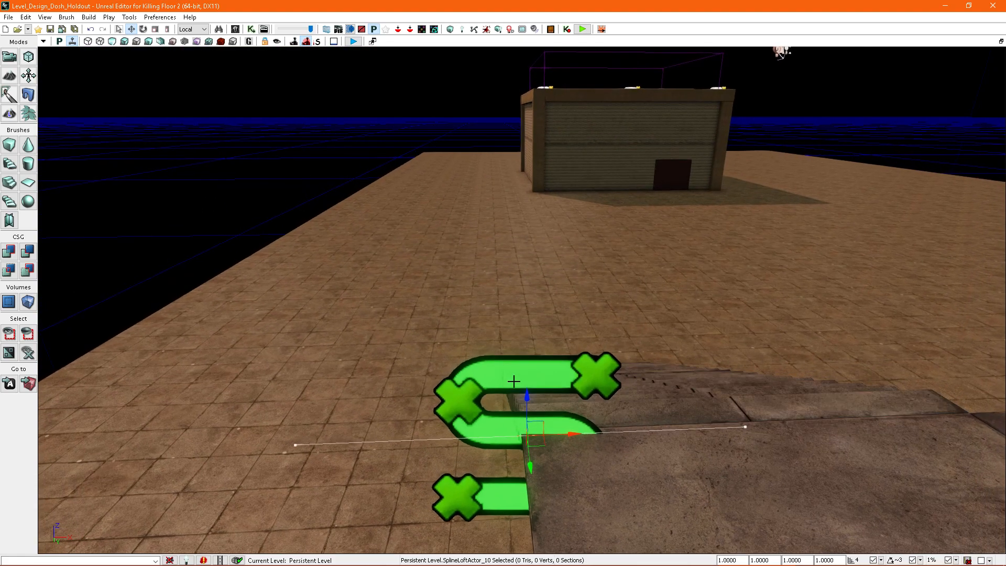
{"action": "left_click_drag", "start_coordinate": [526, 393], "coordinate": [526, 373]}
{"action": "right_click", "coordinate": [528, 341]}
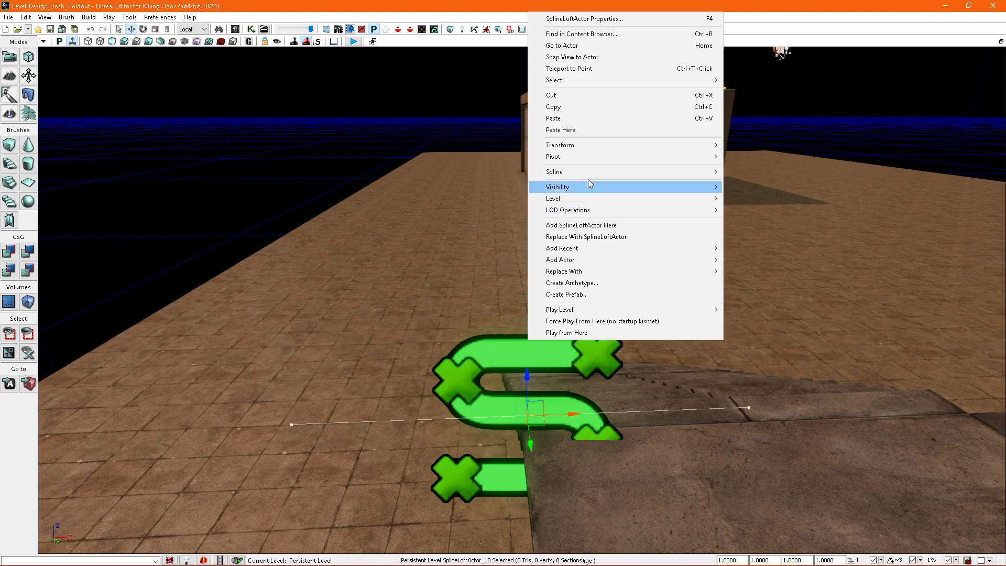
{"action": "mouse_move", "coordinate": [584, 172]}
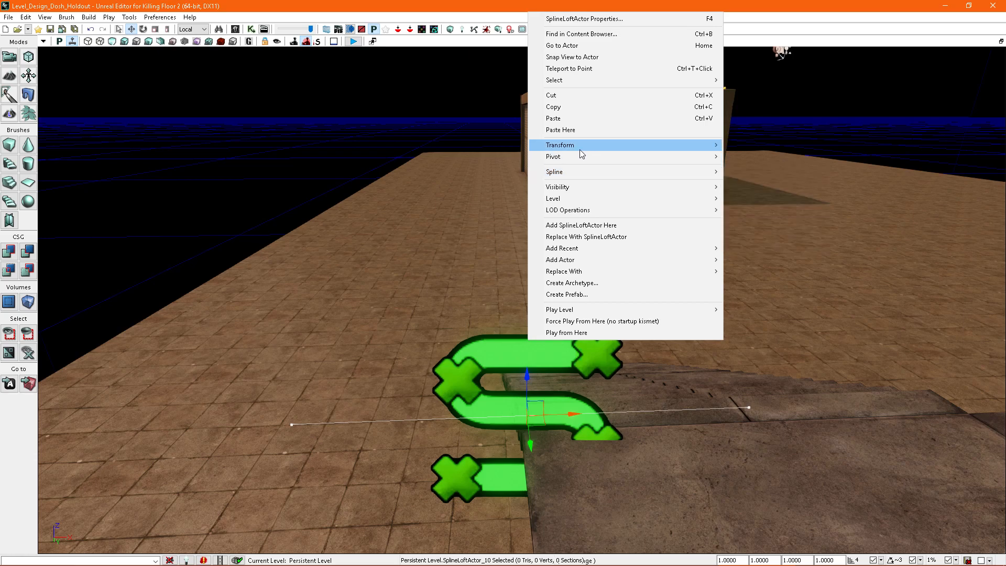
{"action": "mouse_move", "coordinate": [580, 147]}
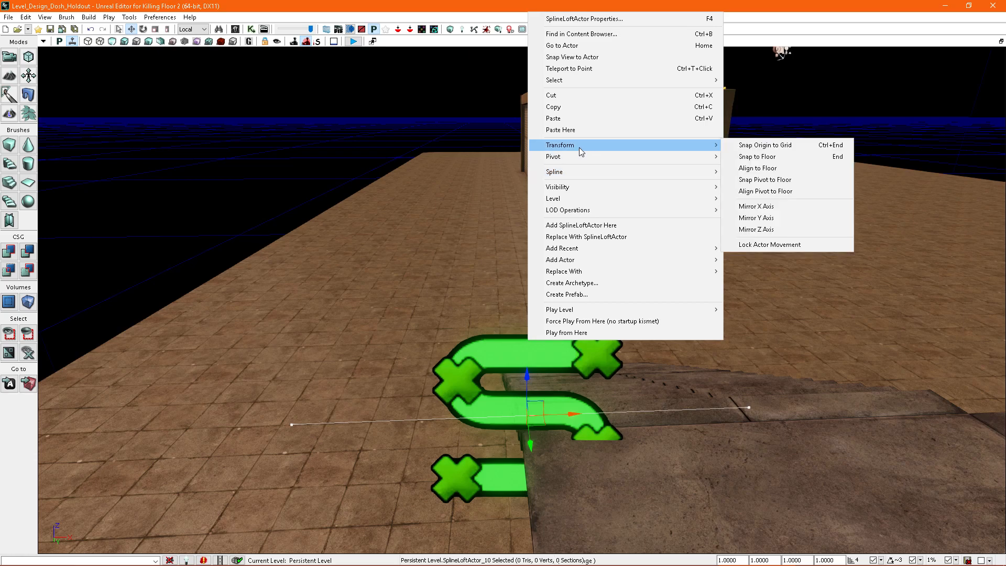
{"action": "left_click", "coordinate": [760, 156]}
- Nudge the spline loft actor along its X axis to line it up with the platform's corner
{"action": "right_click_drag", "start_coordinate": [522, 300], "coordinate": [547, 225]}
{"action": "scroll", "coordinate": [546, 225], "scroll_direction": "up", "scroll_amount": 2}
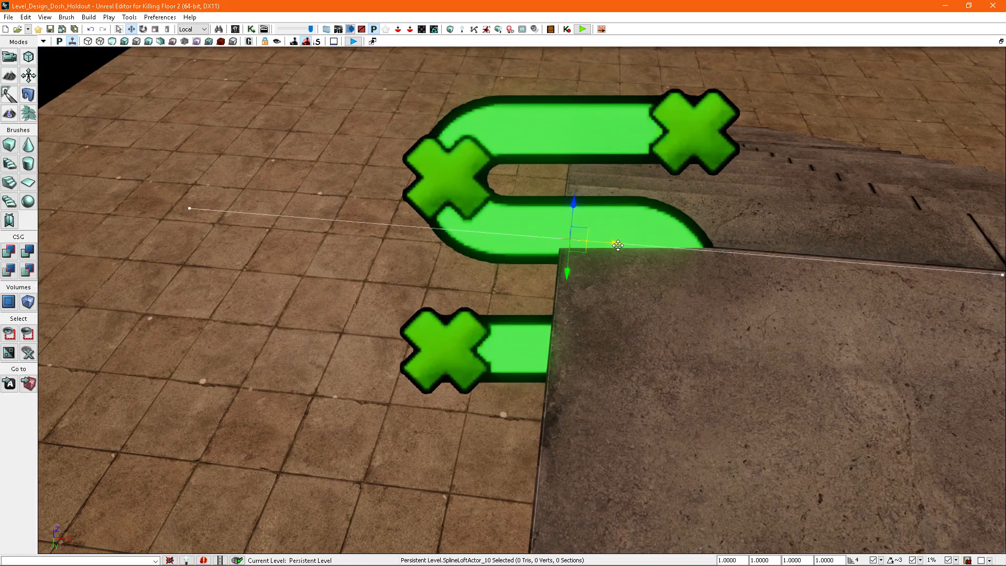
{"action": "left_click_drag", "start_coordinate": [615, 244], "coordinate": [602, 243]}
{"action": "right_click_drag", "start_coordinate": [602, 244], "coordinate": [656, 234]}
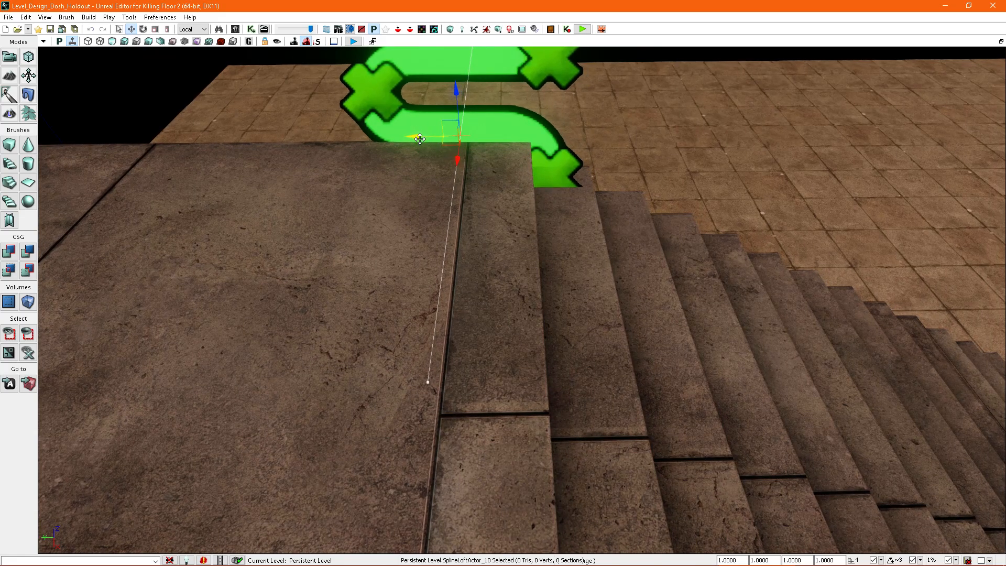
{"action": "right_click_drag", "start_coordinate": [419, 138], "coordinate": [516, 222]}
- Open the new spline loft actor's properties and set Scale X to 1.25
{"action": "double_click", "coordinate": [517, 208]}
{"action": "right_click_drag", "start_coordinate": [637, 213], "coordinate": [623, 219]}
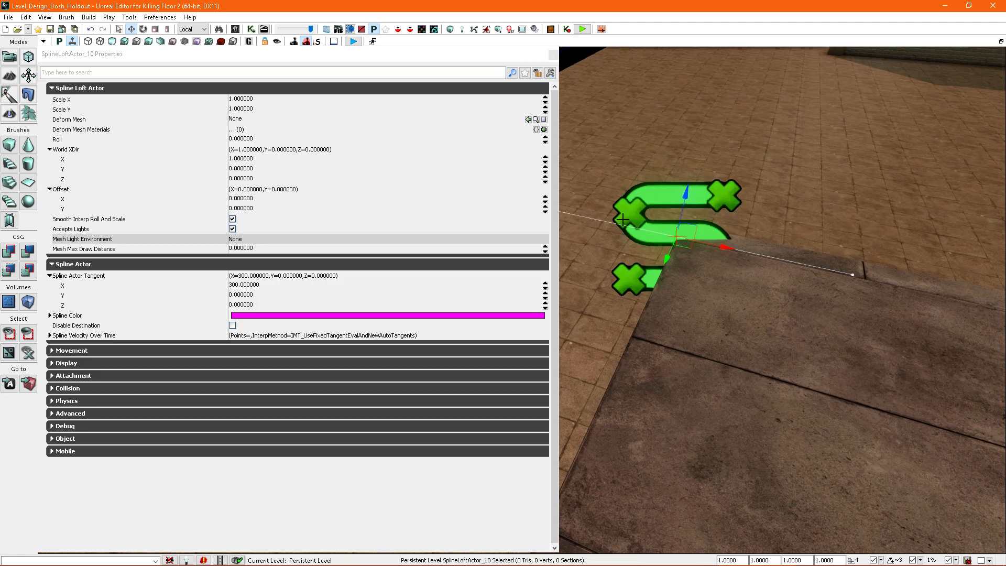
{"action": "left_click", "coordinate": [254, 102]}
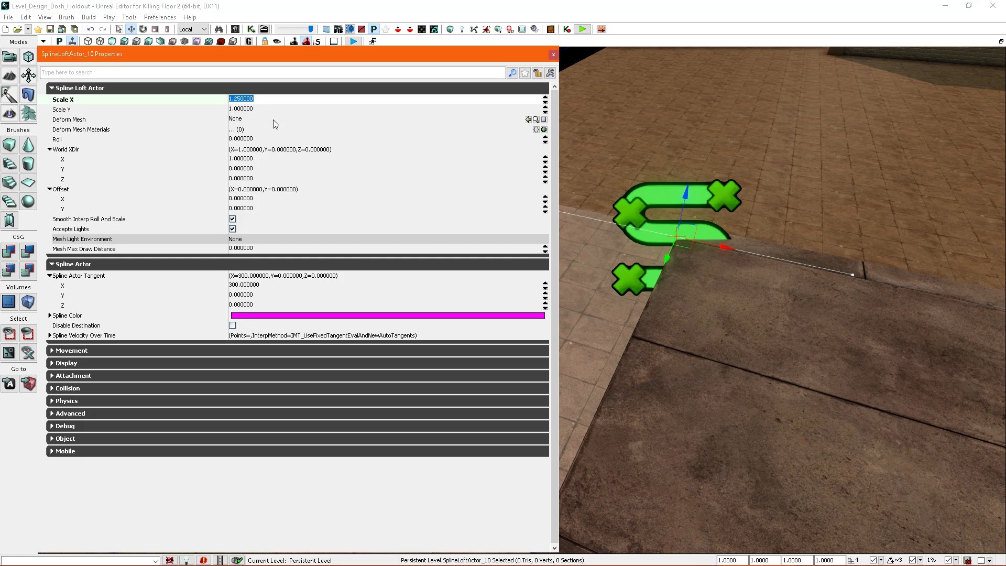
- Assign the OBJ_Perimeter_320_TEMP_VERT static mesh from TestPackages as the spline loft actor's Deform Mesh
{"action": "left_click", "coordinate": [235, 29]}
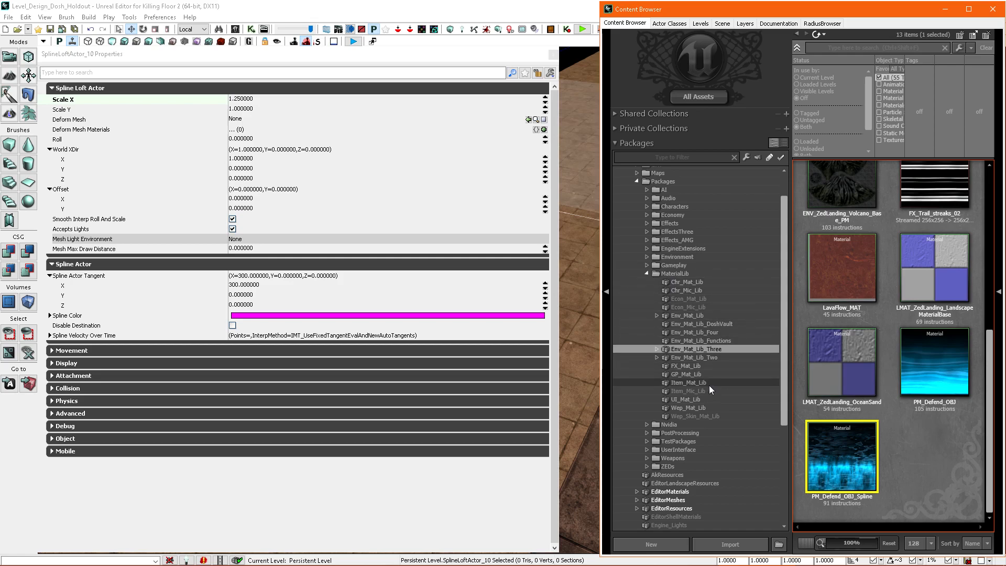
{"action": "left_click_drag", "start_coordinate": [785, 303], "coordinate": [786, 409]}
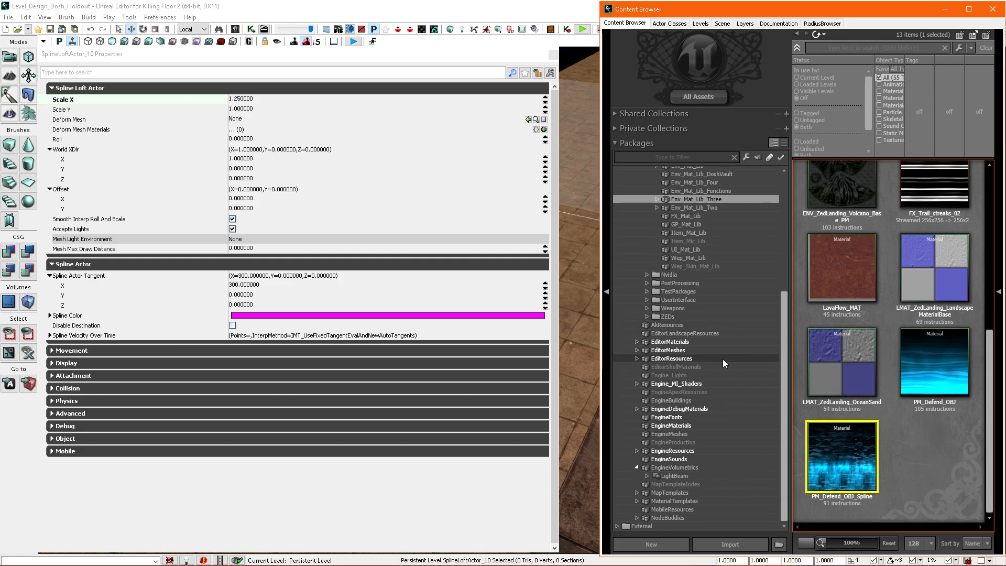
{"action": "left_click_drag", "start_coordinate": [785, 349], "coordinate": [784, 283]}
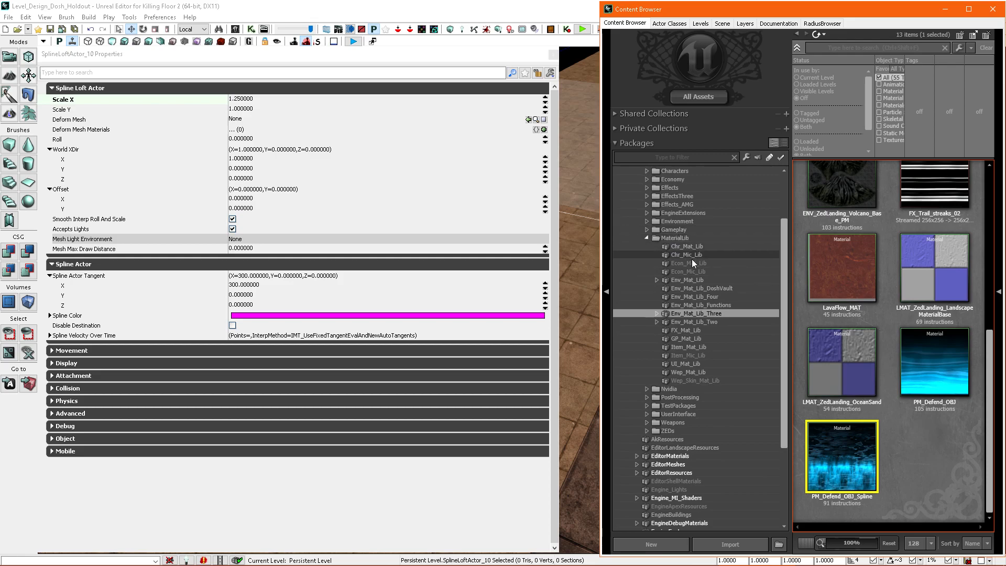
{"action": "left_click", "coordinate": [683, 406]}
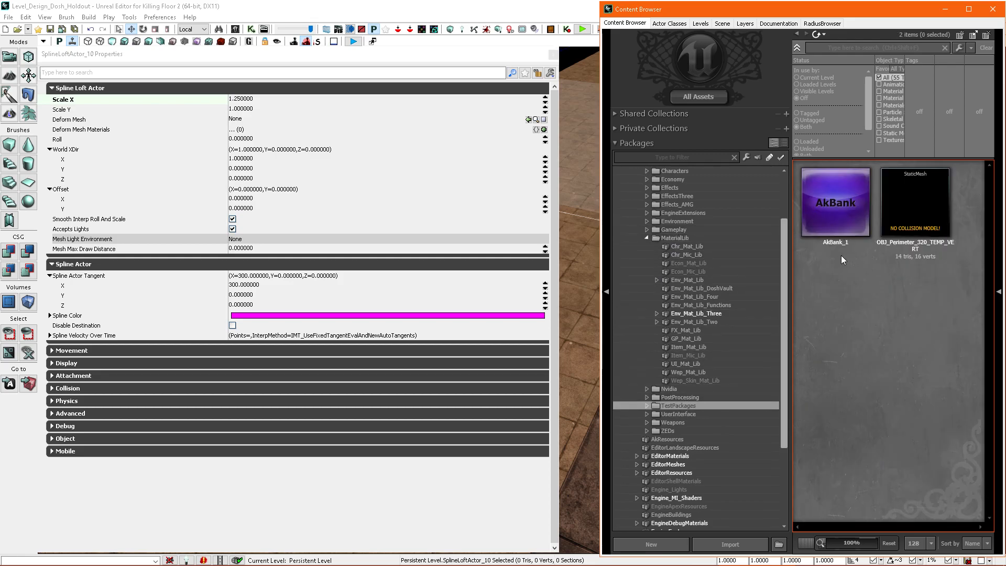
{"action": "left_click", "coordinate": [913, 208]}
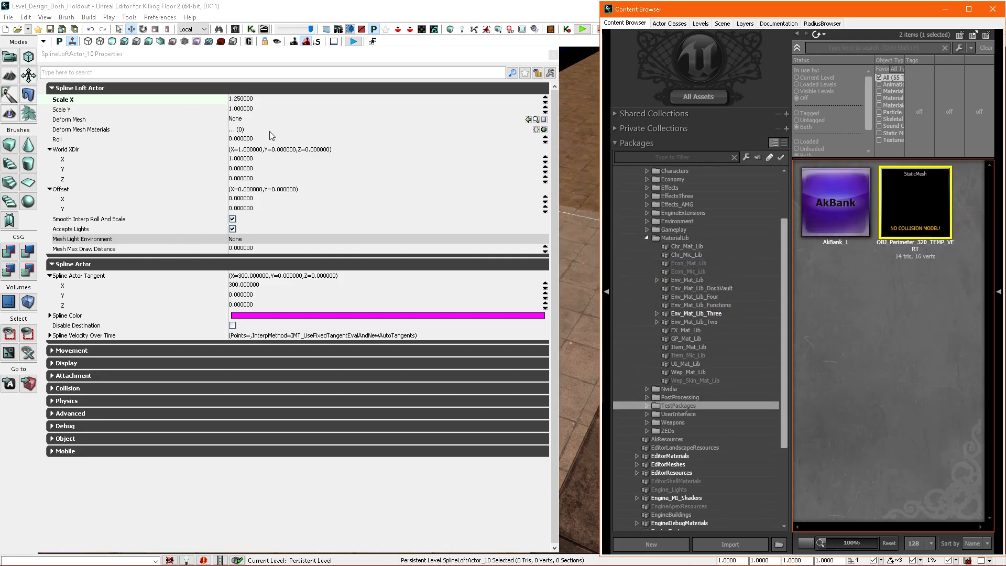
{"action": "left_click", "coordinate": [528, 120]}
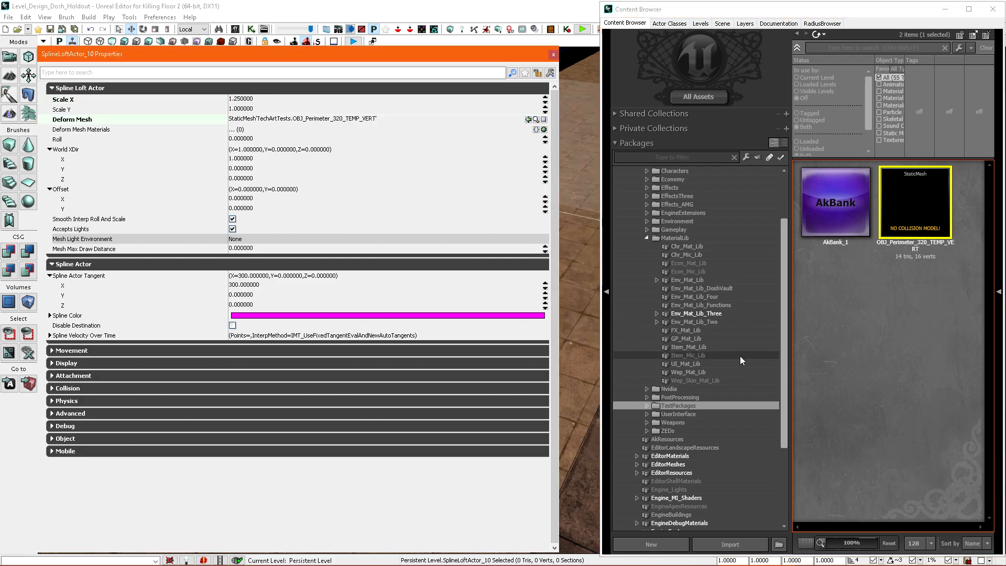
- Add one Deform Mesh Materials entry to the spline loft actor and assign PM_Defend_OBJ_Spline from Env_Mat_Lib_Three to it
{"action": "left_click", "coordinate": [544, 130]}
{"action": "left_click", "coordinate": [704, 313]}
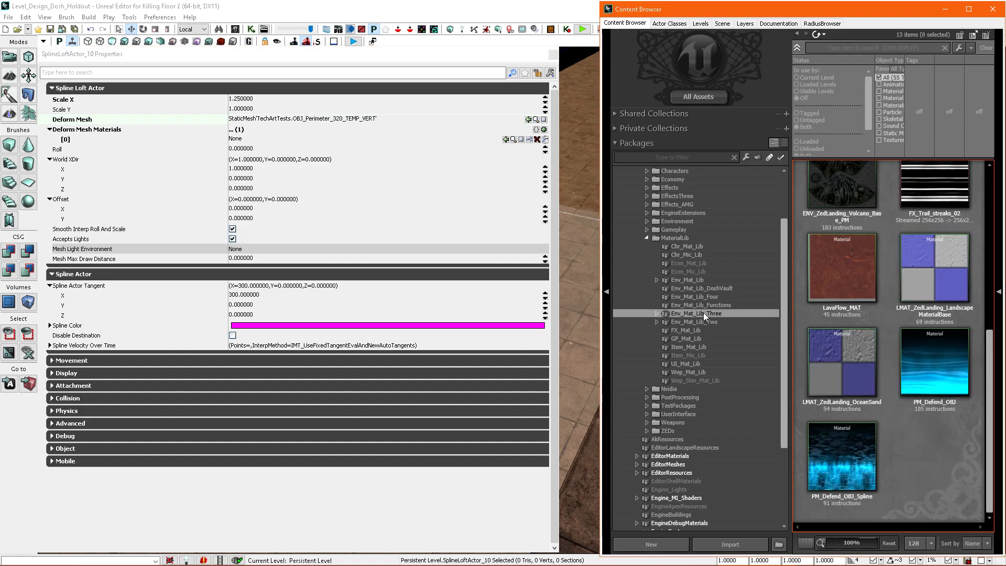
{"action": "left_click", "coordinate": [855, 446]}
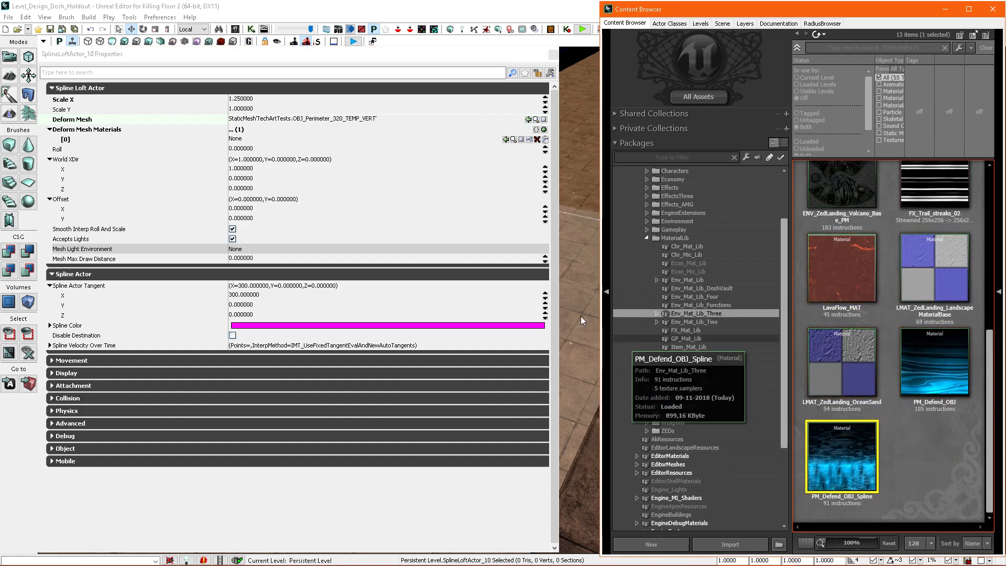
{"action": "left_click", "coordinate": [506, 139]}
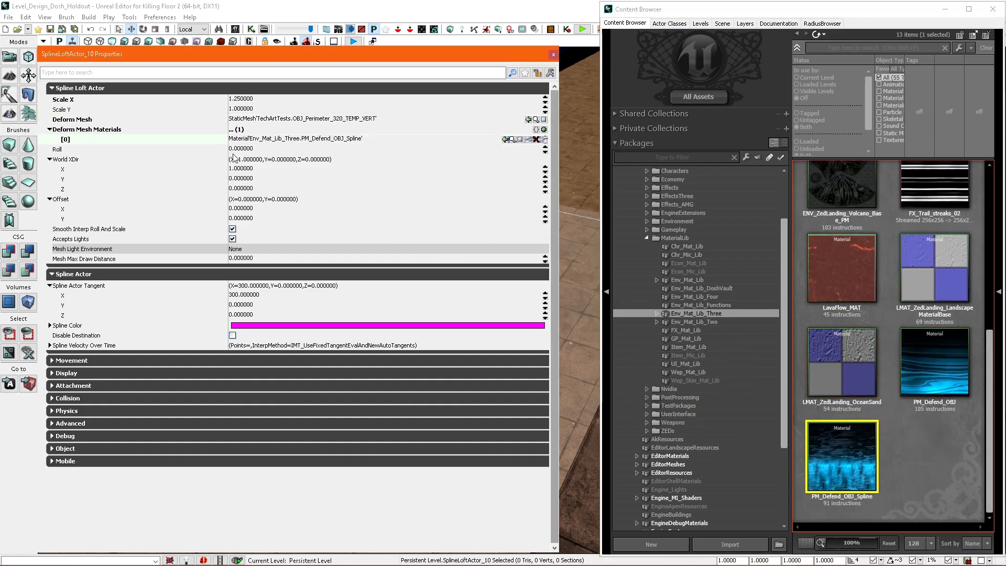
- Set World XDir to X 0 and Z -1 and the Spline Actor Tangent X to 10, then close the browser and properties windows
{"action": "left_click", "coordinate": [261, 169]}
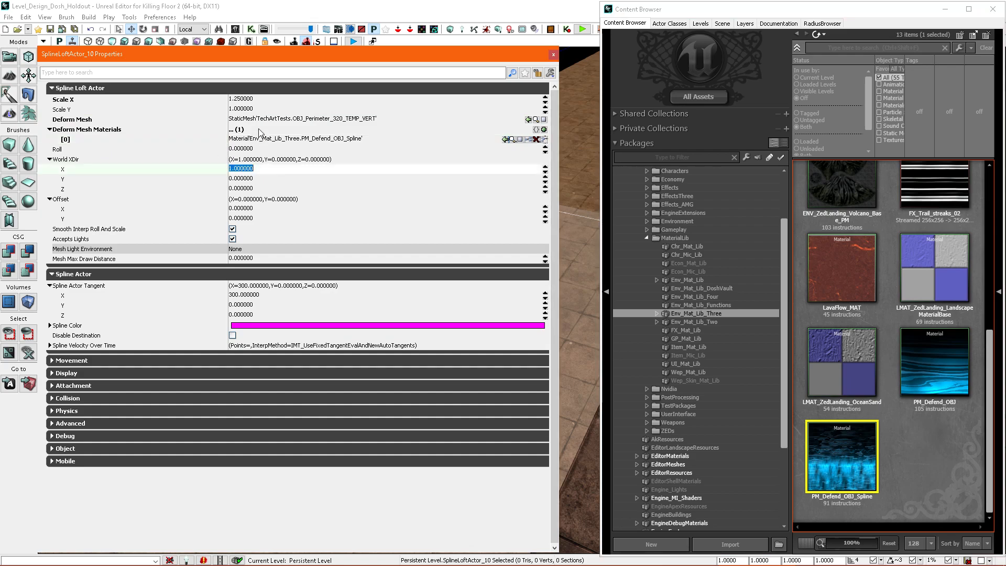
{"action": "key", "text": "Tab"}
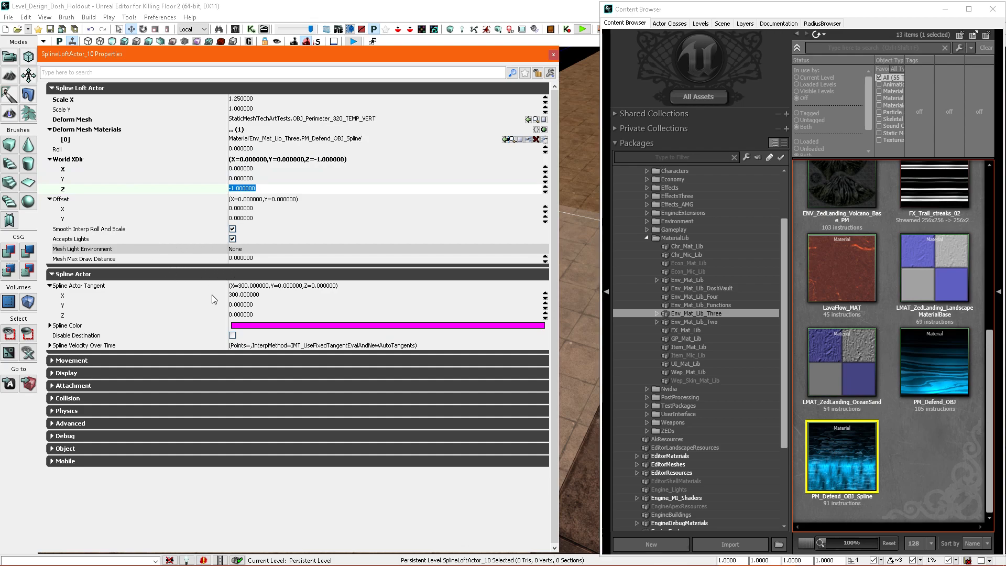
{"action": "left_click", "coordinate": [263, 295]}
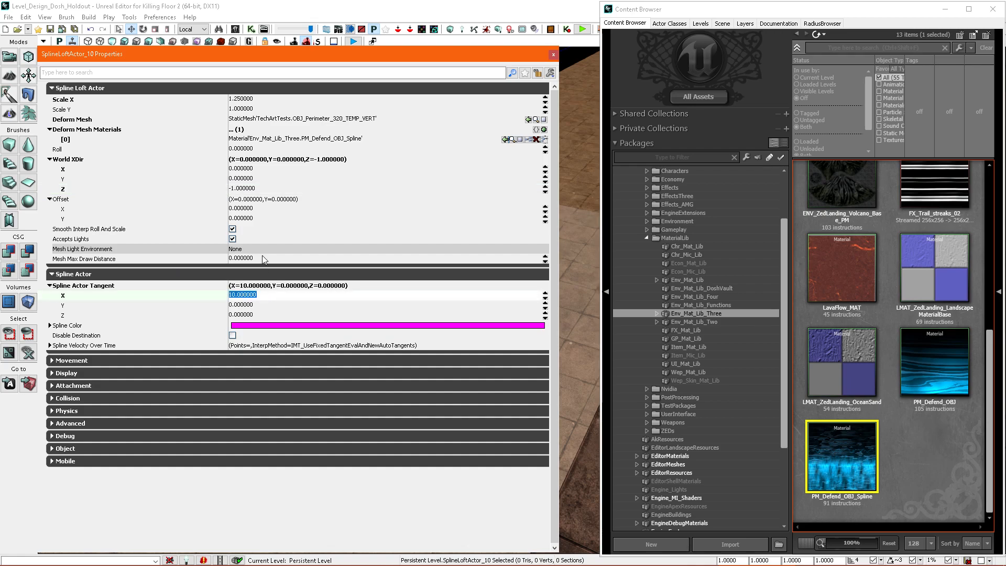
{"action": "left_click", "coordinate": [993, 9]}
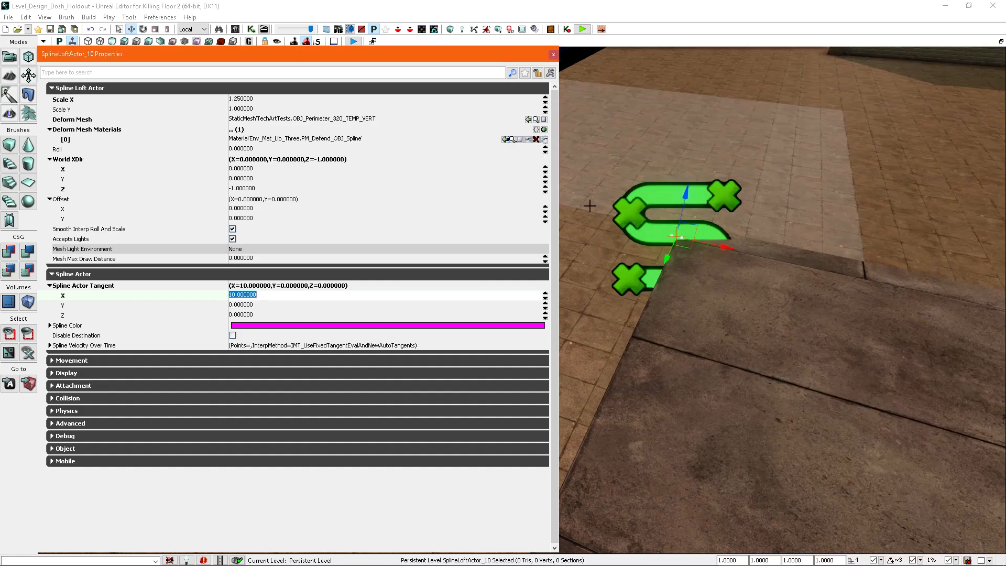
{"action": "left_click", "coordinate": [554, 55]}
- Extend the loft with a copy of the spline actor along X and align it with the lower platform's next corner
{"action": "right_click_drag", "start_coordinate": [591, 101], "coordinate": [597, 265]}
{"action": "left_click_drag", "start_coordinate": [461, 197], "coordinate": [768, 225], "text": "alt"}
{"action": "key", "text": "d"}
{"action": "right_click_drag", "start_coordinate": [768, 226], "coordinate": [542, 249]}
{"action": "key", "text": "w"}
{"action": "key", "text": "s"}
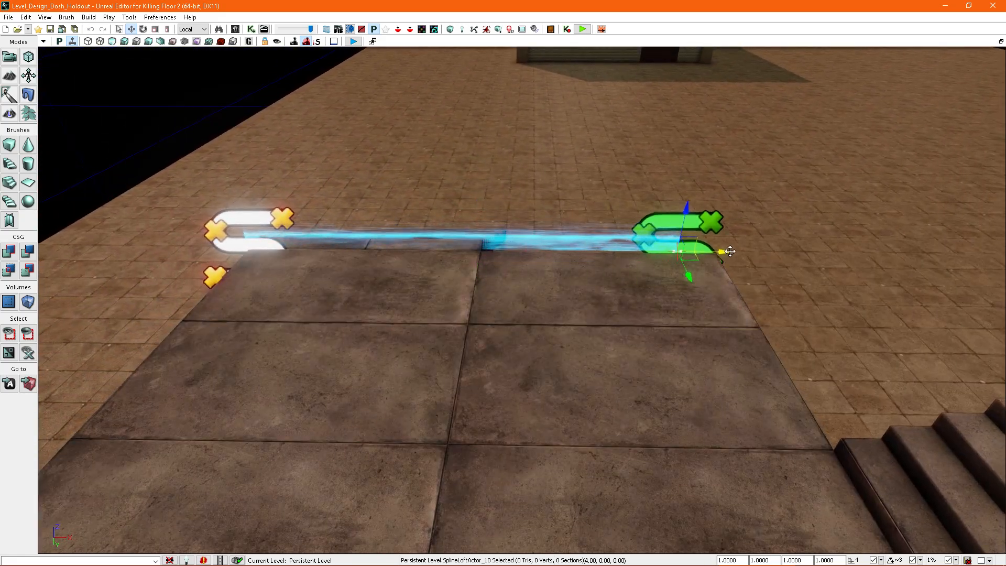
{"action": "left_click_drag", "start_coordinate": [759, 253], "coordinate": [758, 252]}
{"action": "key", "text": "w"}
{"action": "key", "text": "d"}
{"action": "right_click_drag", "start_coordinate": [758, 253], "coordinate": [730, 255]}
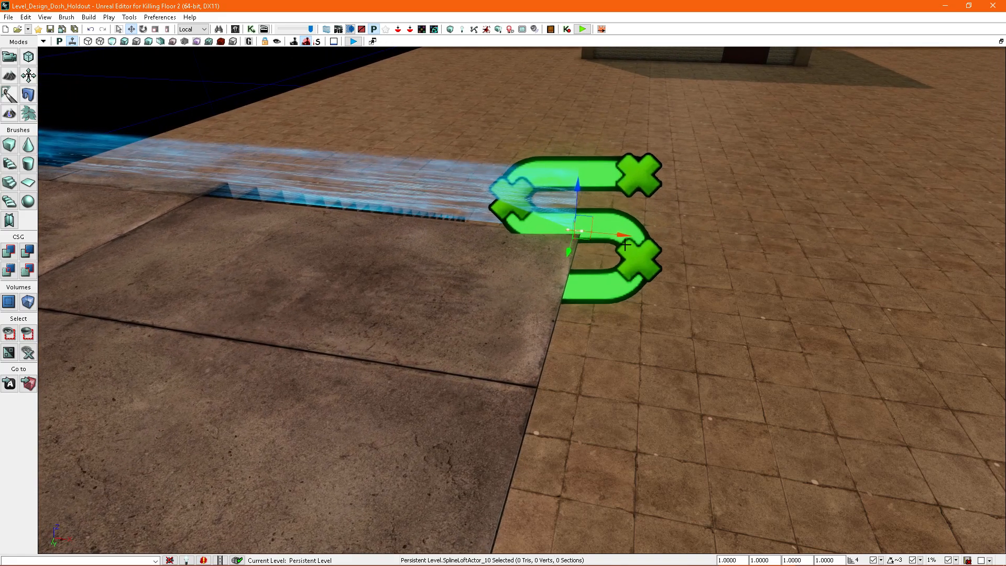
- Duplicate the corner spline actor along Y to carry the perimeter along the platform's side to the foot of the staircase
{"action": "key", "text": "s"}
{"action": "right_click_drag", "start_coordinate": [628, 232], "coordinate": [509, 267]}
{"action": "key", "text": "a"}
{"action": "key", "text": "w"}
{"action": "key", "text": "s"}
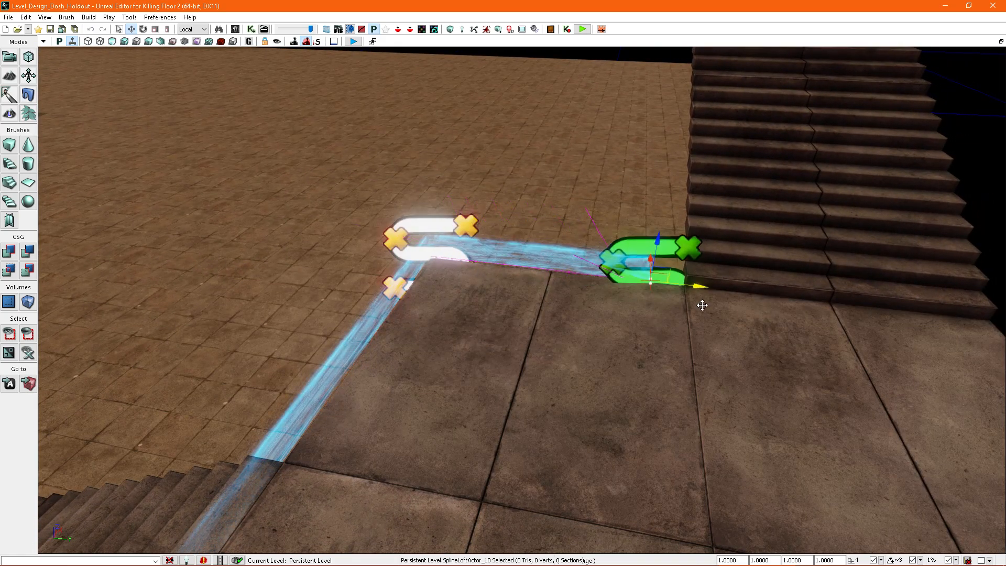
{"action": "right_click_drag", "start_coordinate": [731, 316], "coordinate": [449, 267]}
{"action": "key", "text": "w"}
{"action": "key", "text": "s"}
{"action": "key", "text": "d"}
{"action": "key", "text": "a"}
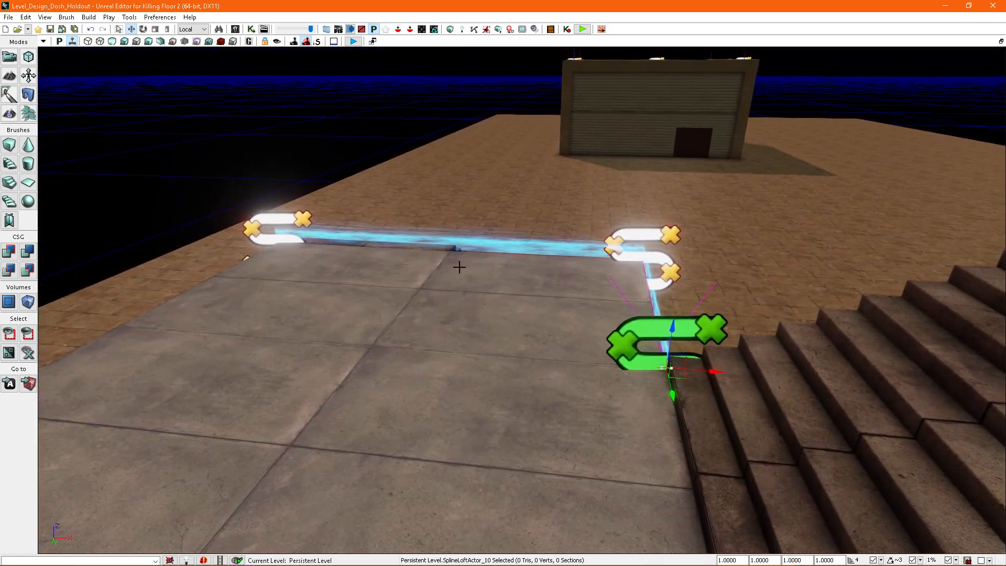
- Test stretching the loft by moving the first spline actor far beyond the platform along X and bringing it back to its corner
{"action": "right_click_drag", "start_coordinate": [330, 251], "coordinate": [434, 239]}
{"action": "key", "text": "s"}
{"action": "key", "text": "a"}
{"action": "left_click_drag", "start_coordinate": [513, 258], "coordinate": [58, 268]}
{"action": "key", "text": "g"}
{"action": "right_click_drag", "start_coordinate": [308, 260], "coordinate": [204, 254]}
{"action": "key", "text": "g"}
{"action": "right_click_drag", "start_coordinate": [456, 274], "coordinate": [216, 225]}
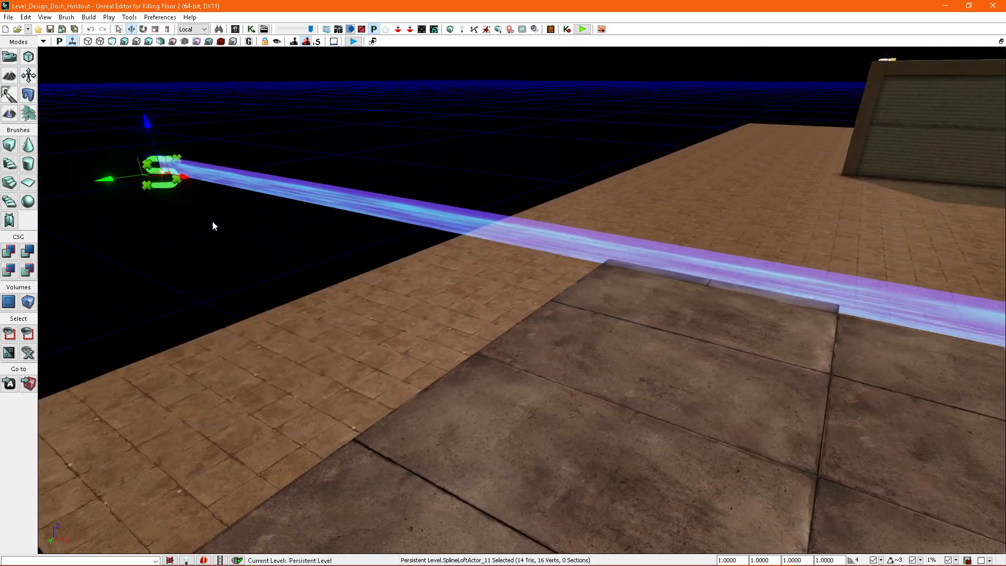
{"action": "left_click_drag", "start_coordinate": [183, 177], "coordinate": [630, 266]}
{"action": "right_click_drag", "start_coordinate": [694, 278], "coordinate": [755, 238]}
{"action": "left_click_drag", "start_coordinate": [724, 278], "coordinate": [627, 272]}
- Select the spline actor at the staircase's foot and extend the loft up the steps to the edge of the middle platform
{"action": "right_click_drag", "start_coordinate": [626, 272], "coordinate": [666, 319]}
{"action": "right_click_drag", "start_coordinate": [676, 226], "coordinate": [721, 278]}
{"action": "left_click", "coordinate": [732, 203]}
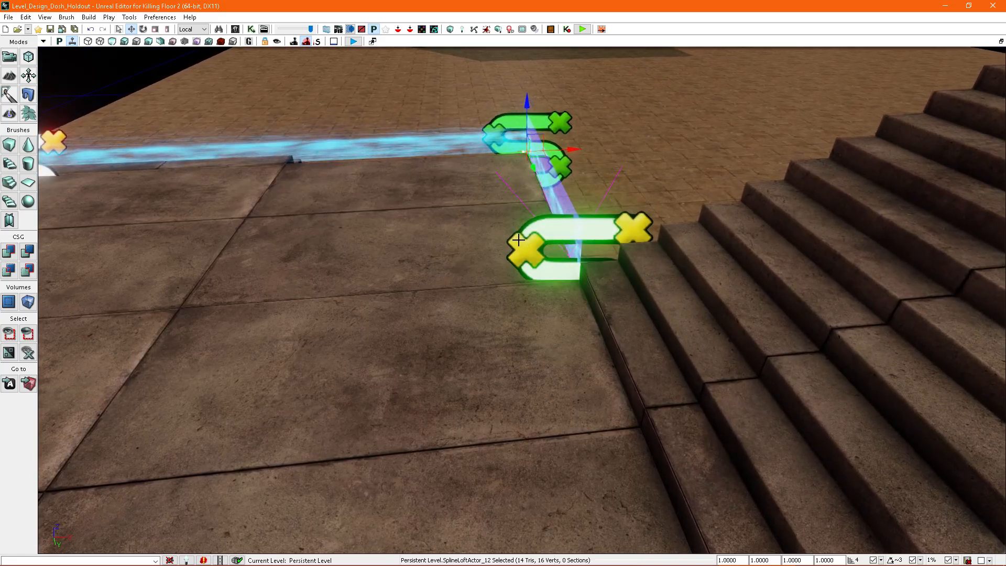
{"action": "left_click", "coordinate": [519, 239]}
{"action": "right_click_drag", "start_coordinate": [518, 240], "coordinate": [529, 284]}
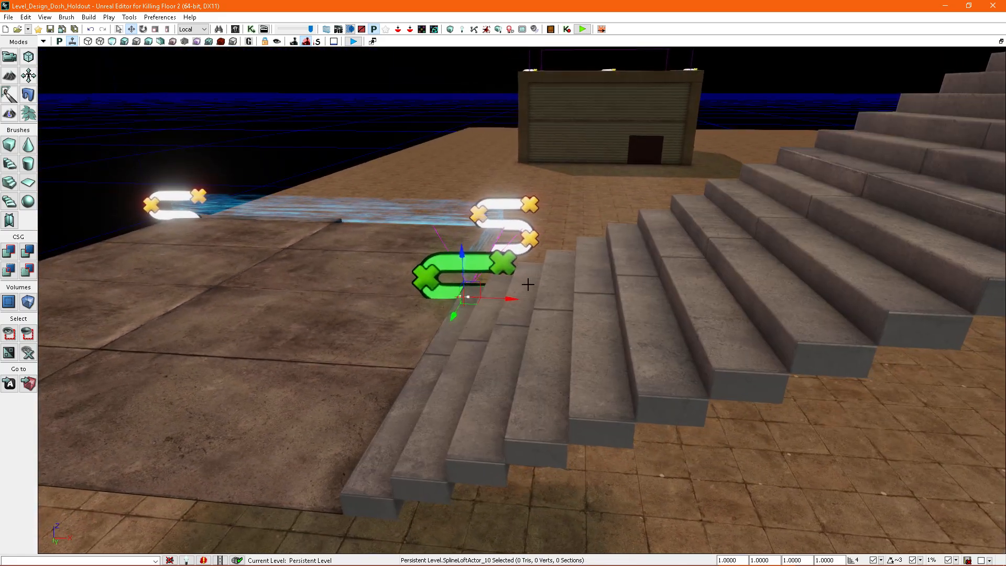
{"action": "left_click_drag", "start_coordinate": [889, 339], "coordinate": [980, 342]}
{"action": "right_click_drag", "start_coordinate": [980, 342], "coordinate": [600, 365]}
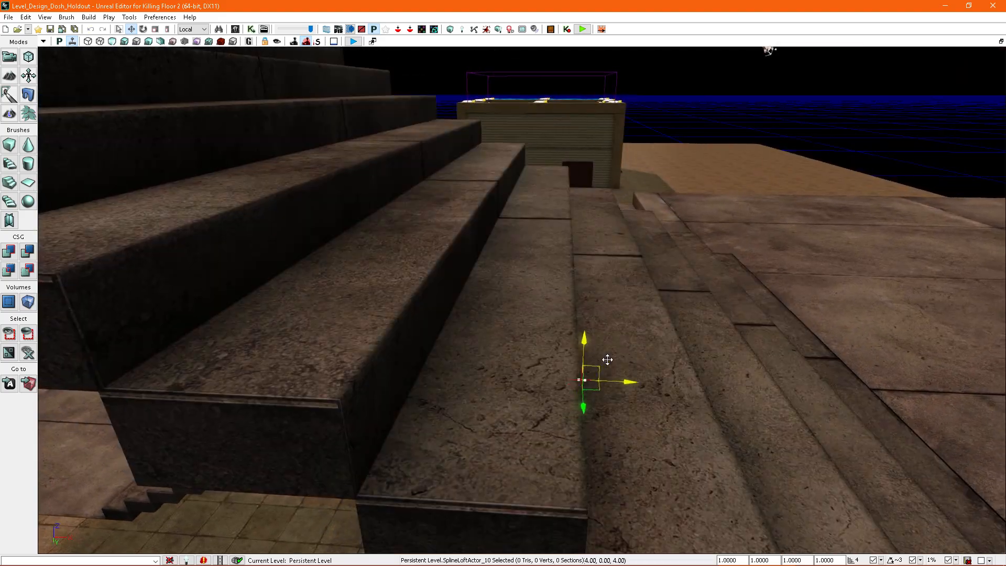
{"action": "right_click_drag", "start_coordinate": [684, 168], "coordinate": [346, 178]}
{"action": "right_click_drag", "start_coordinate": [650, 204], "coordinate": [680, 286]}
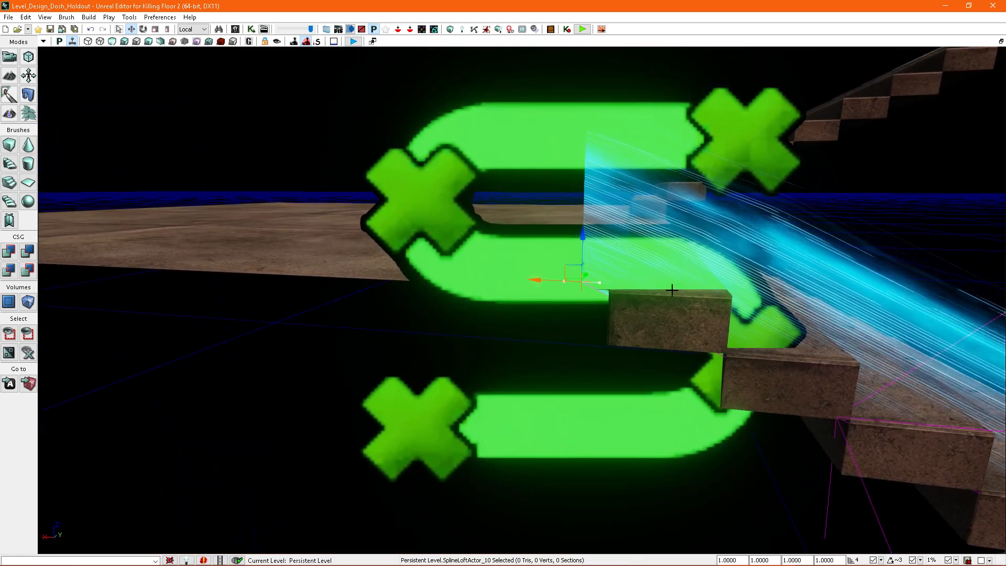
- Align the spline actor at the stair top and extend the loft around the middle platform's outer corners
{"action": "right_click_drag", "start_coordinate": [565, 283], "coordinate": [641, 306]}
{"action": "left_click_drag", "start_coordinate": [383, 243], "coordinate": [483, 263]}
{"action": "right_click_drag", "start_coordinate": [483, 262], "coordinate": [629, 270]}
{"action": "right_click_drag", "start_coordinate": [403, 315], "coordinate": [510, 295]}
{"action": "left_click_drag", "start_coordinate": [639, 259], "coordinate": [678, 269]}
{"action": "left_click_drag", "start_coordinate": [181, 291], "coordinate": [185, 291]}
{"action": "right_click_drag", "start_coordinate": [185, 292], "coordinate": [440, 308]}
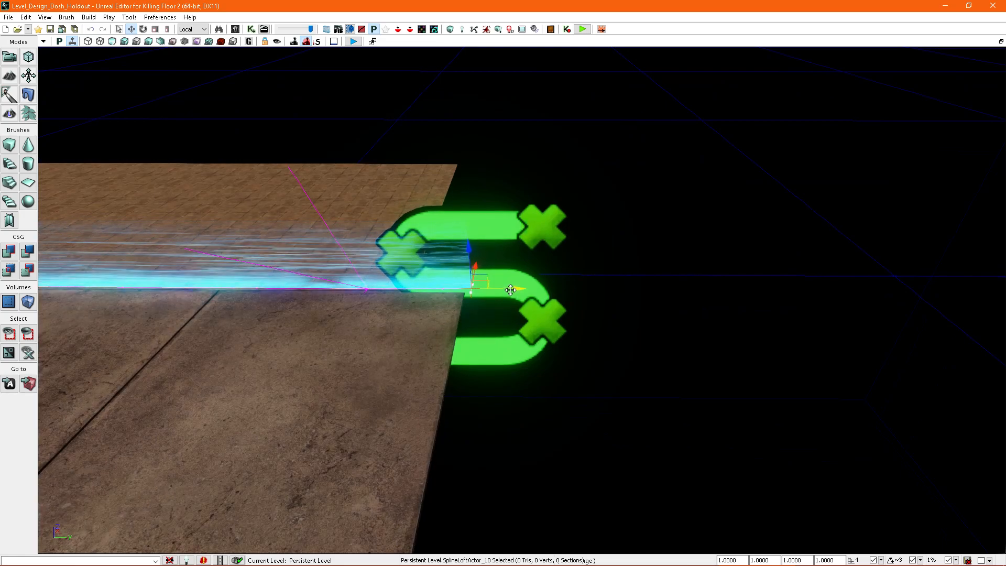
- Continue the loft from the middle platform's outer corner along X back to the side of the staircase
{"action": "right_click_drag", "start_coordinate": [515, 284], "coordinate": [608, 267]}
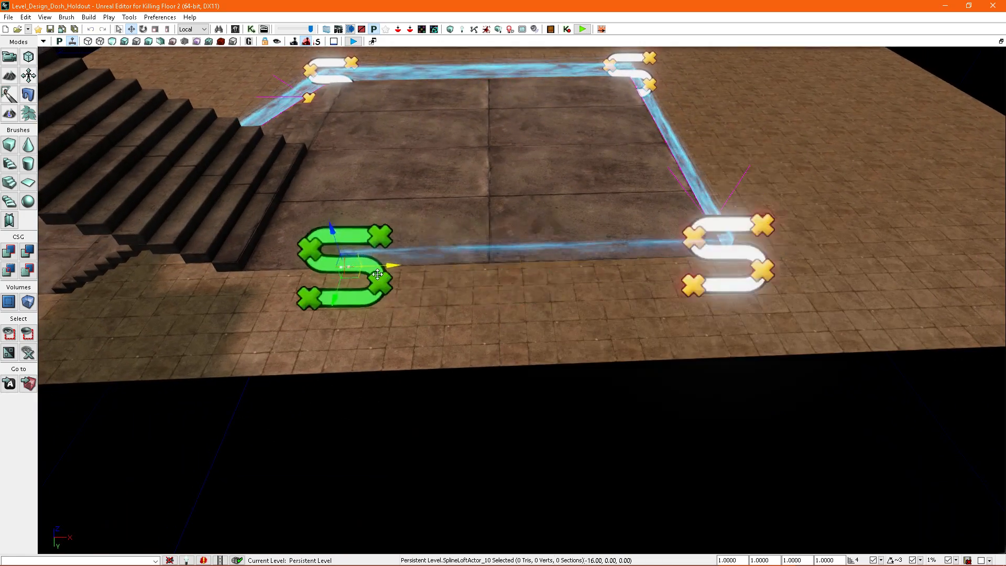
{"action": "left_click_drag", "start_coordinate": [303, 279], "coordinate": [304, 280]}
{"action": "right_click_drag", "start_coordinate": [304, 279], "coordinate": [624, 273]}
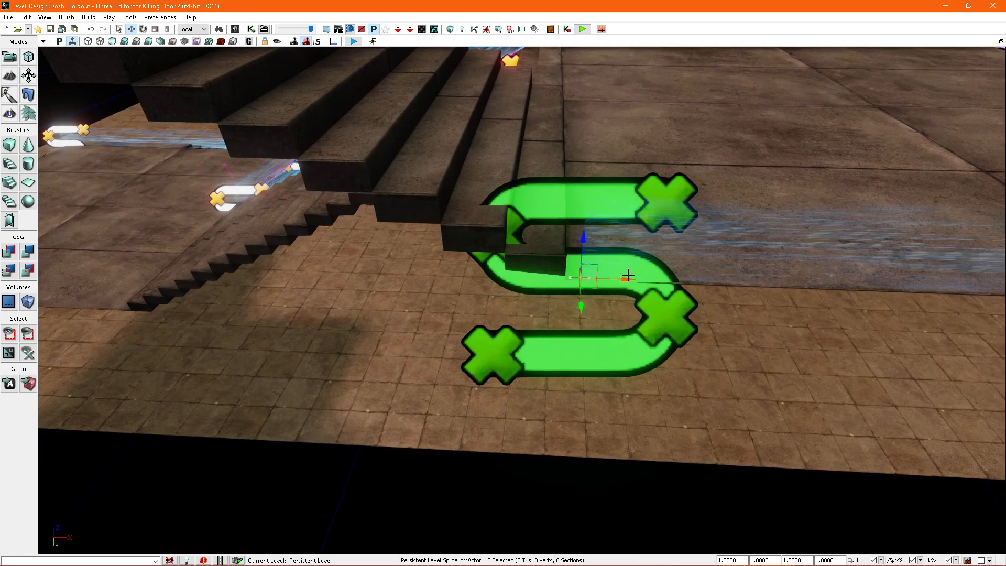
- Duplicate the spline actor up the second staircase and align the copy in X and Z with the top step's edge
{"action": "left_click_drag", "start_coordinate": [585, 267], "coordinate": [338, 103], "text": "alt"}
{"action": "right_click_drag", "start_coordinate": [338, 103], "coordinate": [304, 91]}
{"action": "left_click_drag", "start_coordinate": [381, 141], "coordinate": [272, 99]}
{"action": "right_click_drag", "start_coordinate": [272, 99], "coordinate": [490, 318]}
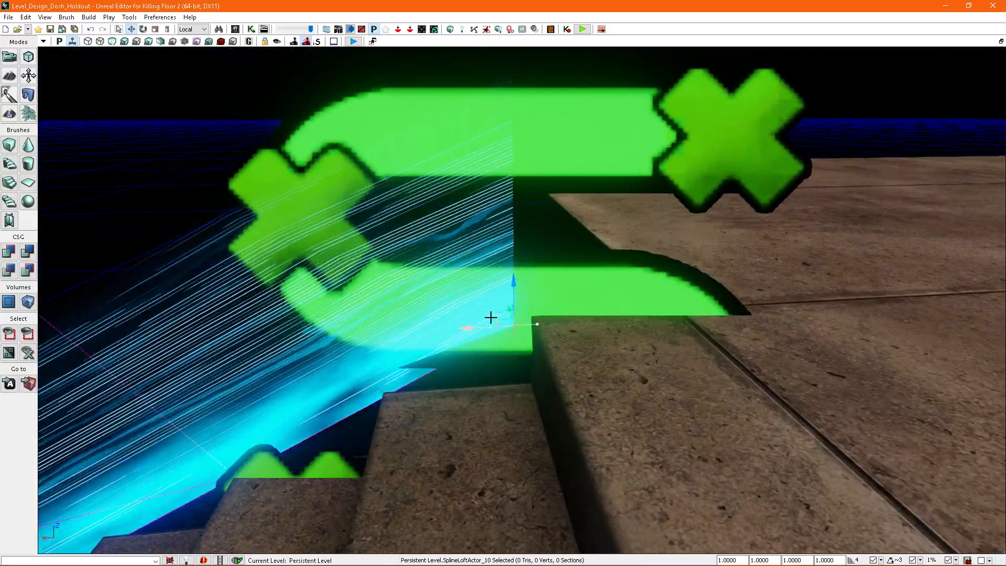
{"action": "left_click_drag", "start_coordinate": [496, 311], "coordinate": [517, 307]}
{"action": "right_click_drag", "start_coordinate": [516, 307], "coordinate": [581, 332]}
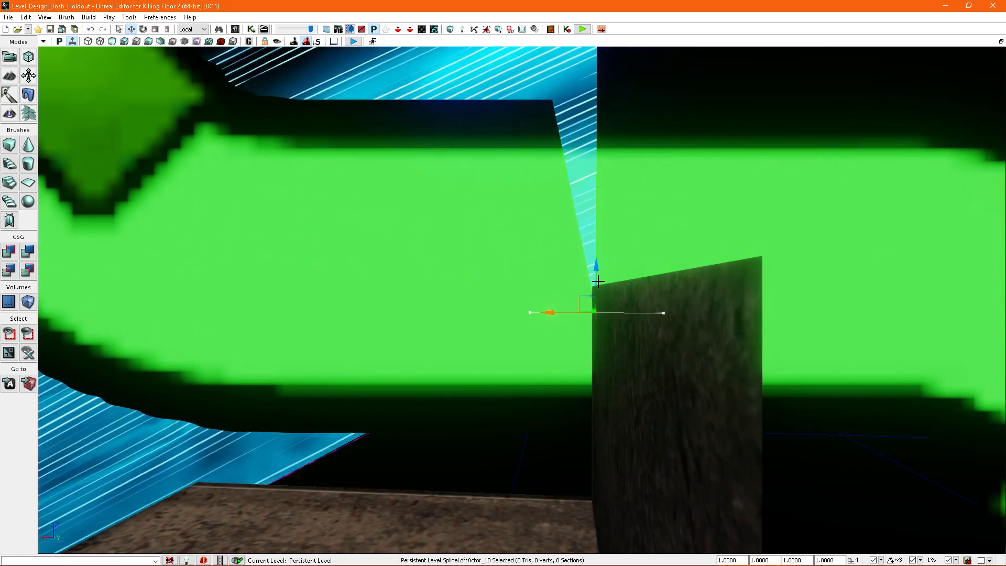
{"action": "left_click_drag", "start_coordinate": [596, 271], "coordinate": [598, 232]}
{"action": "right_click_drag", "start_coordinate": [598, 232], "coordinate": [560, 380]}
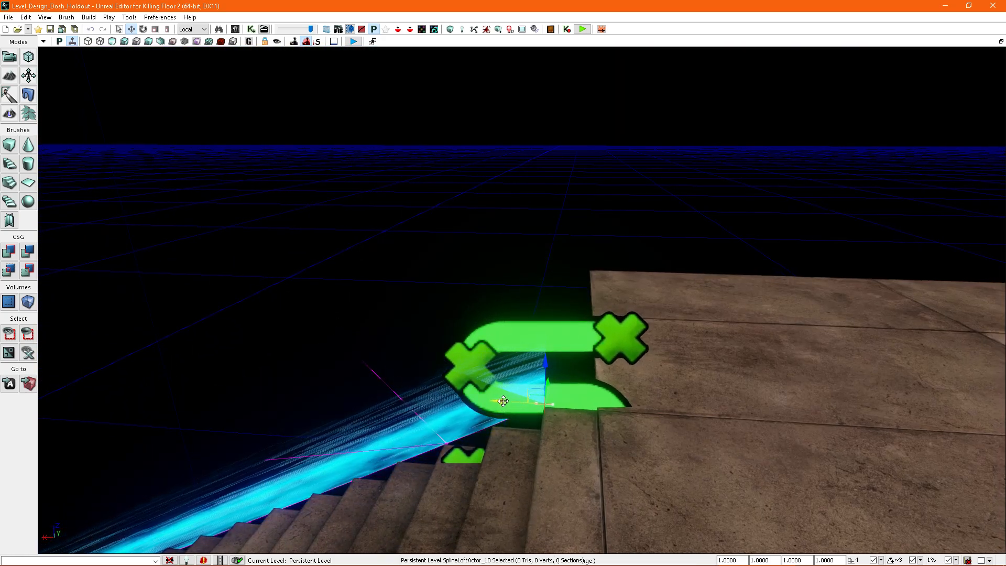
- Run the loft around the top platform's outer corners and back to the opposite side of the stair top
{"action": "right_click_drag", "start_coordinate": [559, 398], "coordinate": [460, 359]}
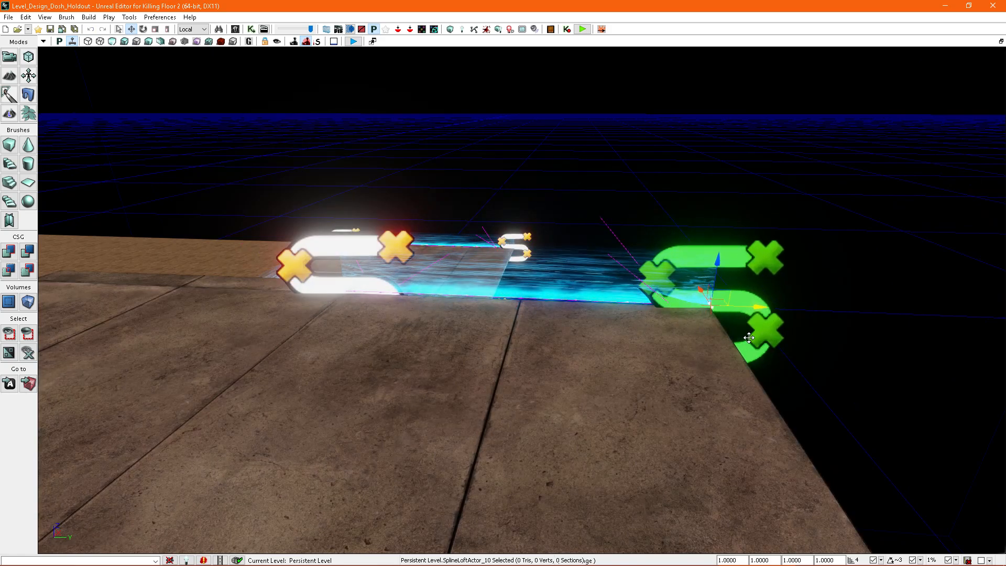
{"action": "right_click_drag", "start_coordinate": [750, 338], "coordinate": [751, 315]}
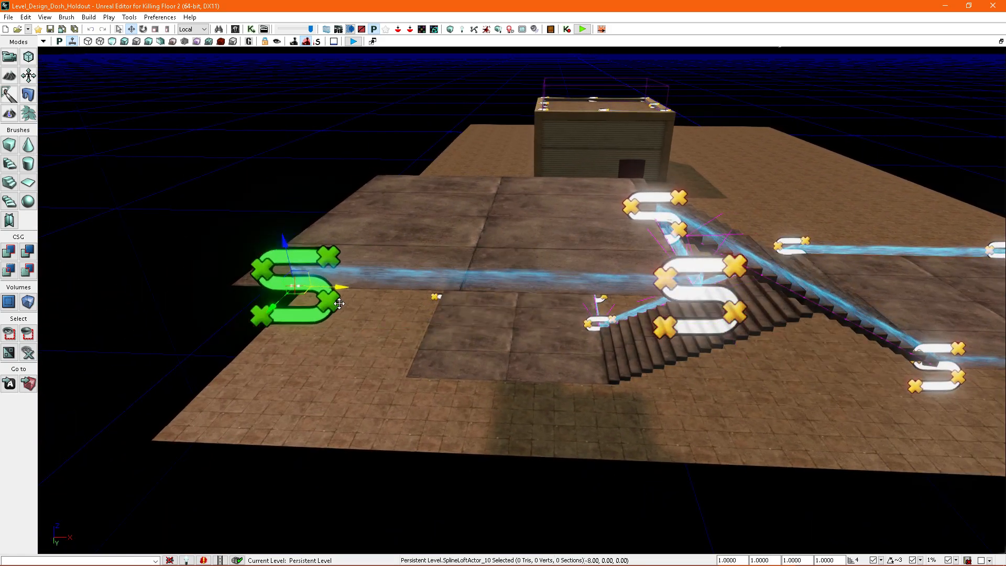
{"action": "right_click_drag", "start_coordinate": [283, 302], "coordinate": [424, 269]}
{"action": "right_click_drag", "start_coordinate": [485, 246], "coordinate": [631, 286]}
{"action": "right_click_drag", "start_coordinate": [172, 265], "coordinate": [662, 255]}
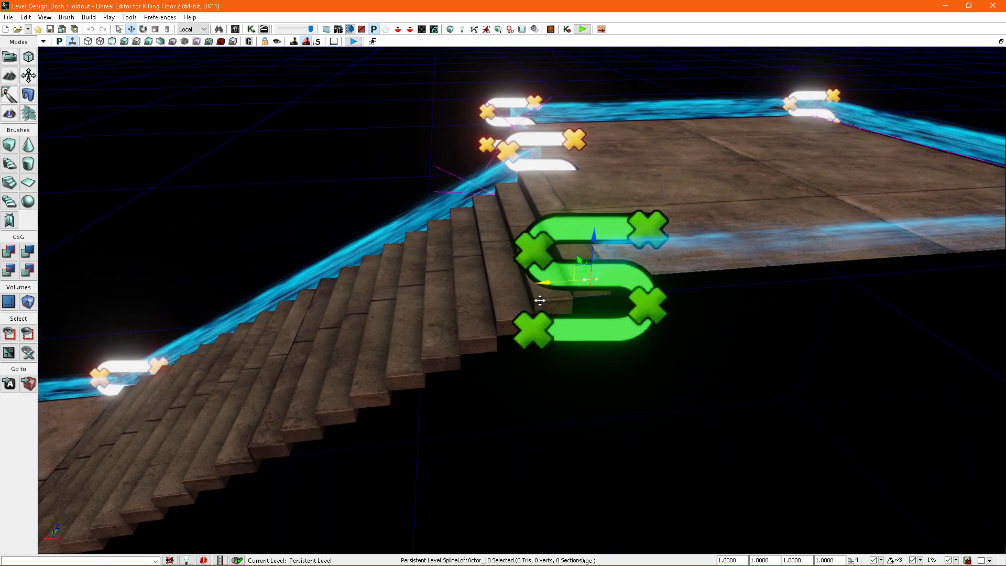
- Bring the loft down the other side of the second staircase and align its end with the foot of the steps
{"action": "right_click_drag", "start_coordinate": [528, 305], "coordinate": [737, 268]}
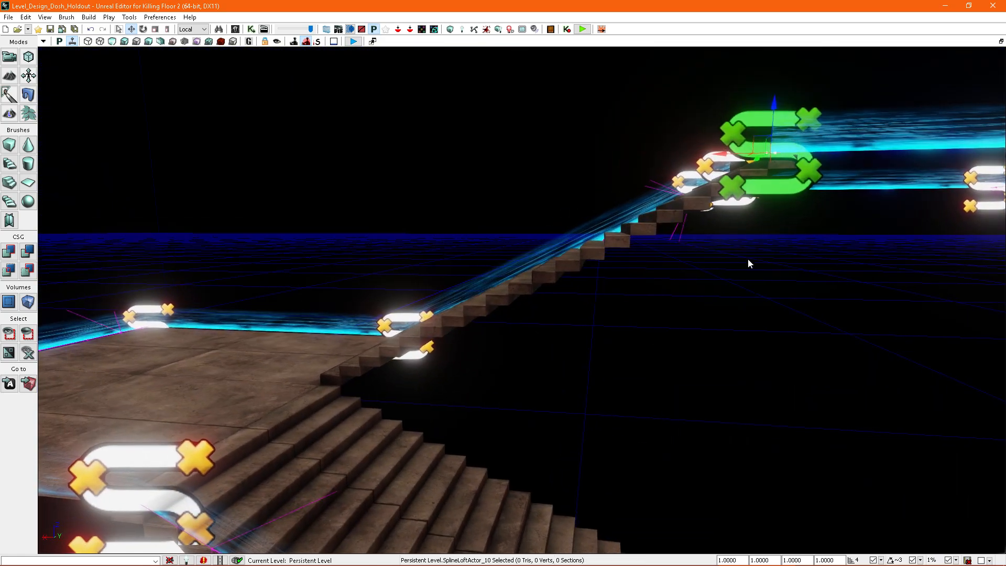
{"action": "right_click_drag", "start_coordinate": [303, 359], "coordinate": [471, 338]}
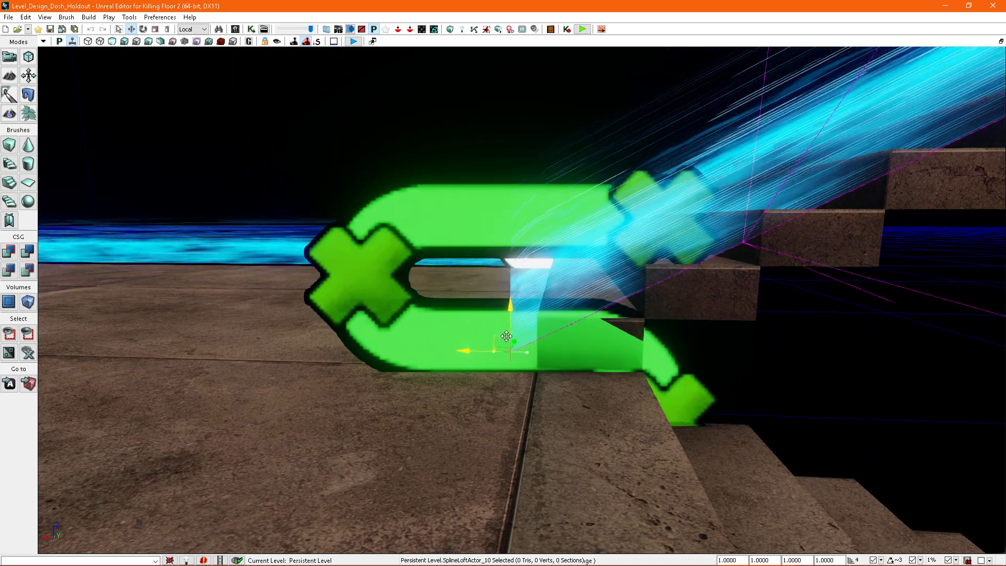
{"action": "mouse_move", "coordinate": [521, 352]}
{"action": "right_mouse_down"}
{"action": "mouse_move", "coordinate": [506, 340]}
{"action": "mouse_move", "coordinate": [519, 346]}
{"action": "right_mouse_up"}
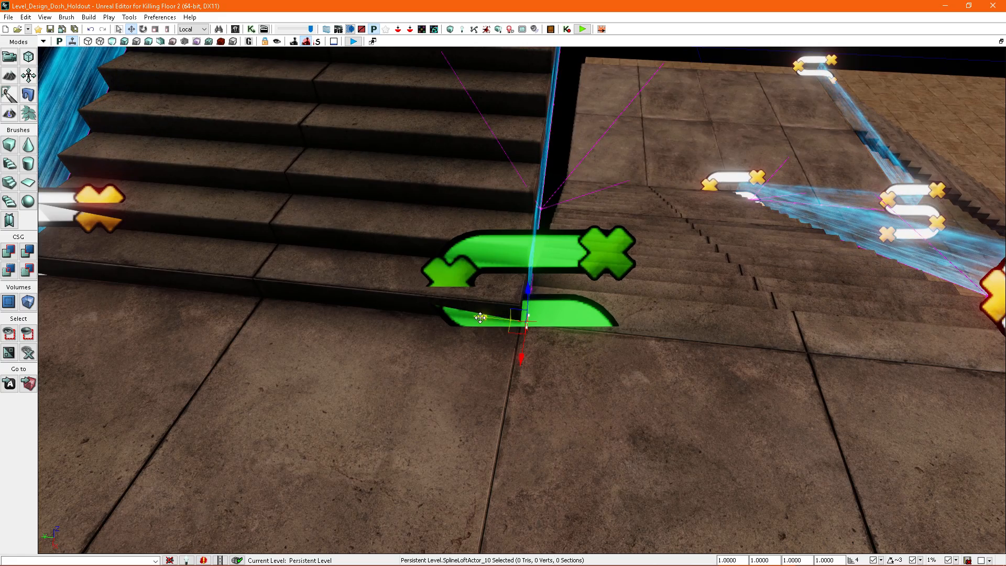
- Select the three spline loft actors along one side of the top platform and adjust their height together
{"action": "right_click_drag", "start_coordinate": [483, 317], "coordinate": [501, 242]}
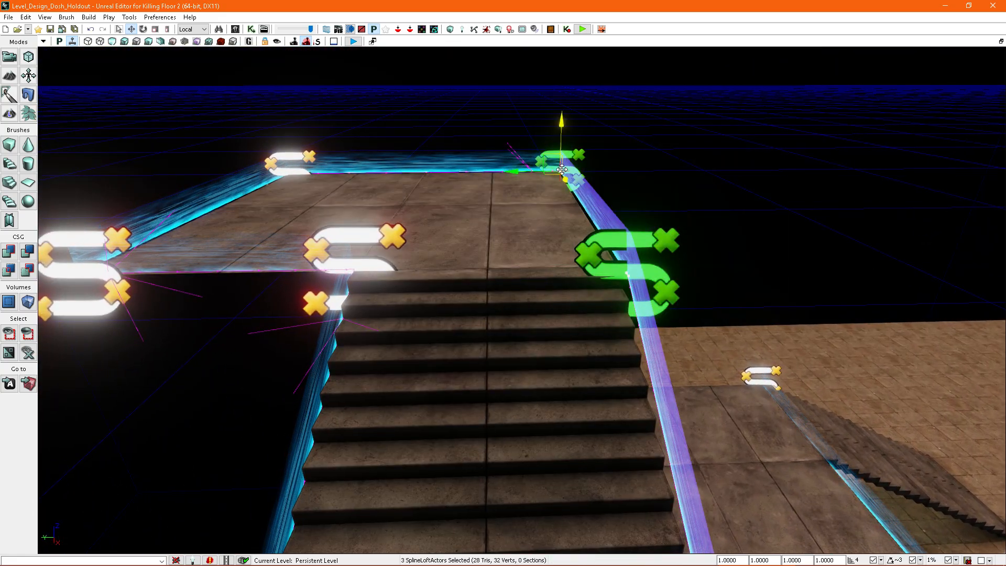
{"action": "right_click_drag", "start_coordinate": [513, 171], "coordinate": [535, 264]}
{"action": "left_click", "coordinate": [472, 307]}
- Extend the loft from the middle platform down the other side of the first staircase and align its end at the lowest step
{"action": "right_click_drag", "start_coordinate": [471, 307], "coordinate": [504, 336]}
{"action": "right_click_drag", "start_coordinate": [546, 365], "coordinate": [447, 355]}
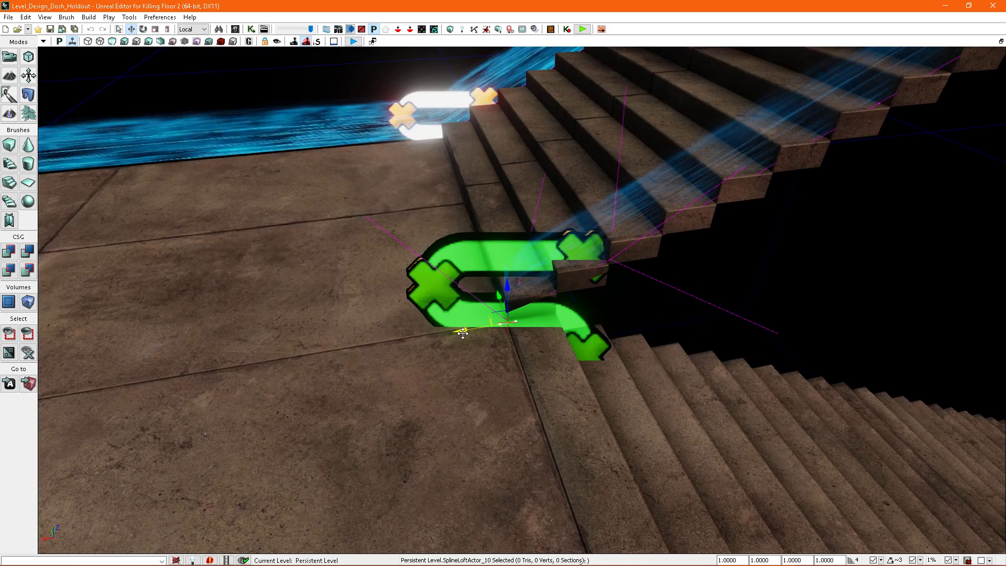
{"action": "left_click_drag", "start_coordinate": [886, 305], "coordinate": [886, 305]}
{"action": "right_click_drag", "start_coordinate": [886, 305], "coordinate": [581, 318]}
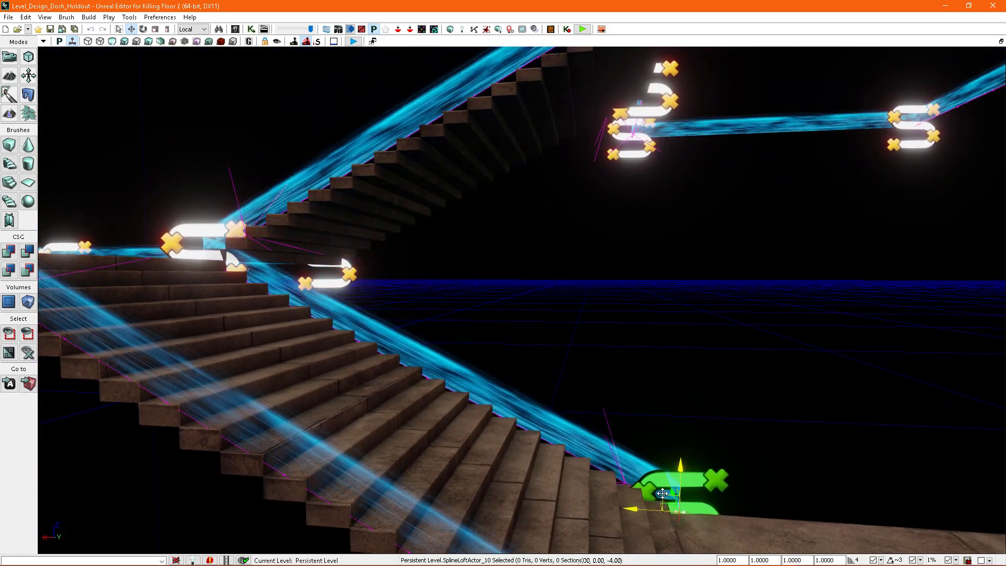
{"action": "right_click_drag", "start_coordinate": [656, 470], "coordinate": [613, 475]}
{"action": "right_click_drag", "start_coordinate": [435, 315], "coordinate": [655, 378]}
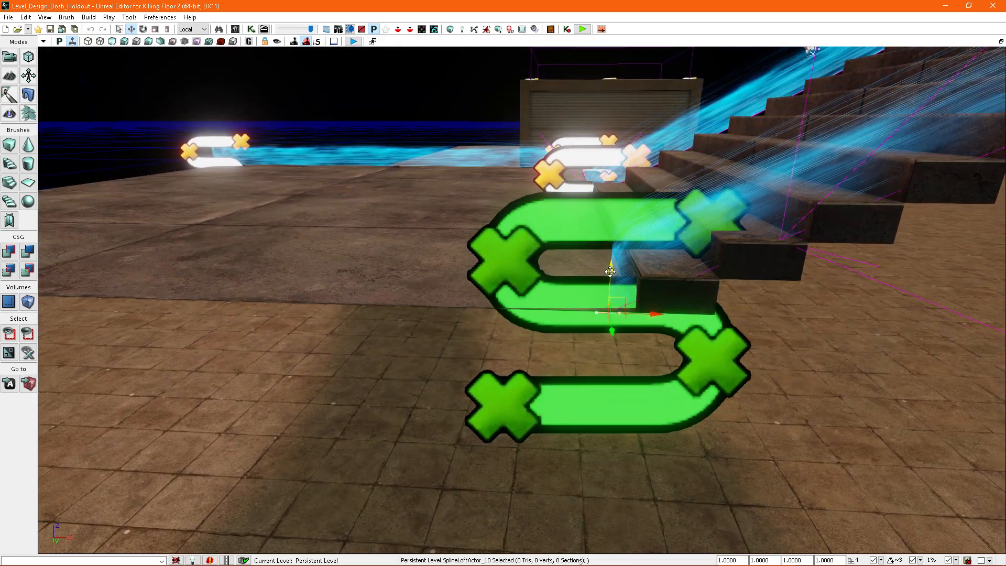
- Continue the loft from the first staircase's foot along the lower platform's open edge to its remaining outer corner
{"action": "right_click_drag", "start_coordinate": [635, 303], "coordinate": [874, 335]}
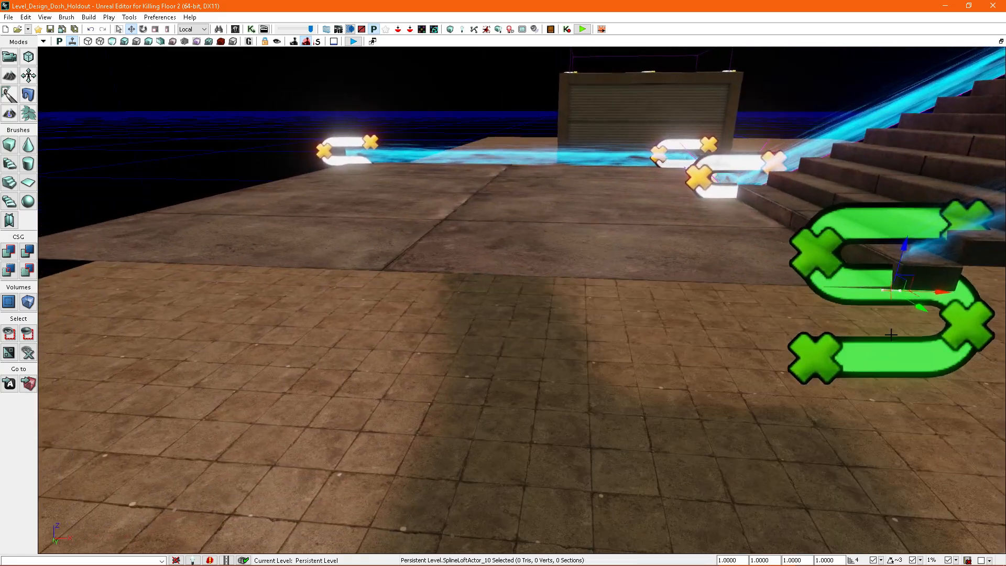
{"action": "right_click_drag", "start_coordinate": [365, 306], "coordinate": [865, 400]}
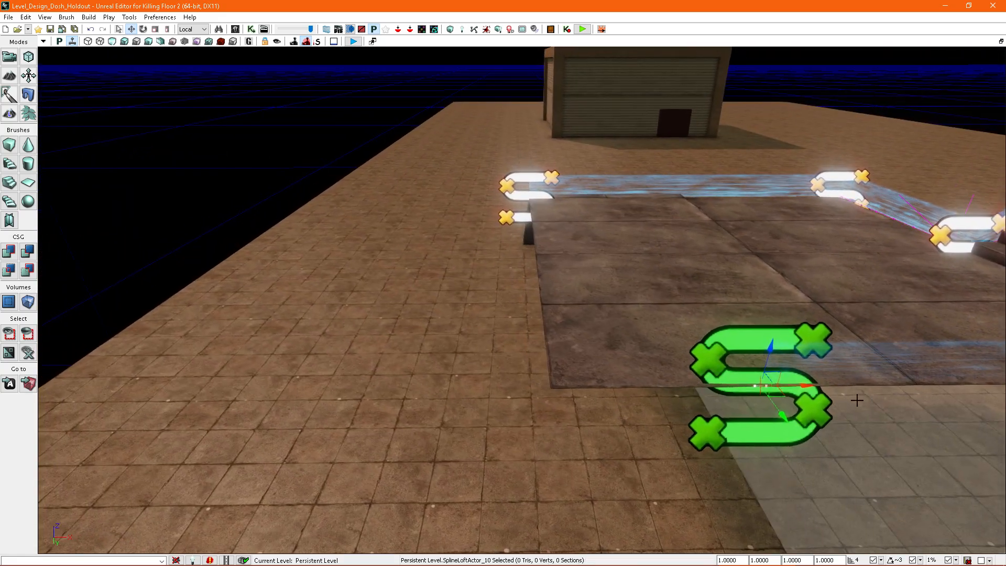
{"action": "right_click_drag", "start_coordinate": [605, 391], "coordinate": [872, 366]}
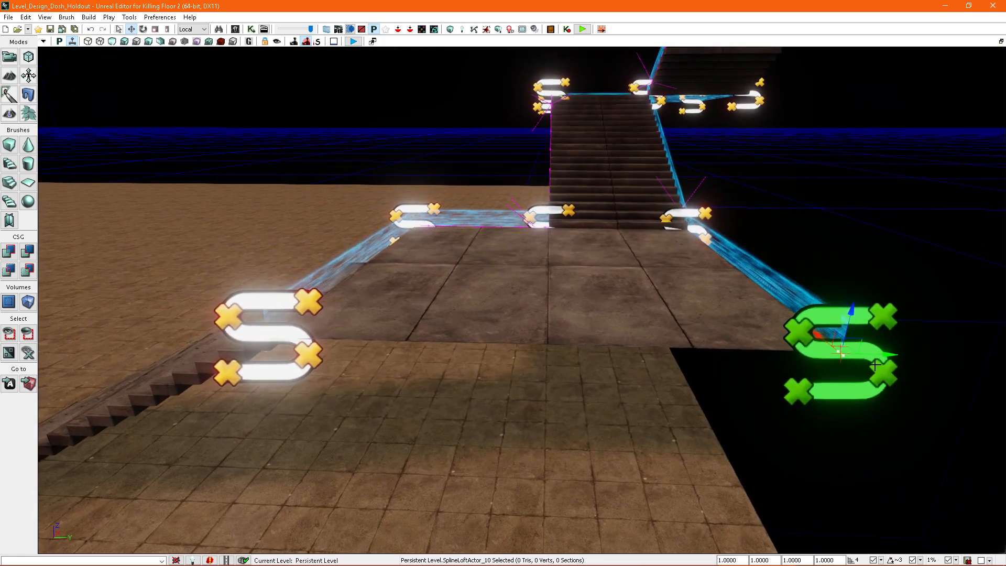
- Close the loft perimeter along the lower platform's last open edge, ending at its remaining outer corner
{"action": "left_click_drag", "start_coordinate": [763, 355], "coordinate": [313, 362]}
{"action": "mouse_move", "coordinate": [431, 355]}
{"action": "right_mouse_down"}
{"action": "mouse_move", "coordinate": [608, 291]}
{"action": "mouse_move", "coordinate": [727, 289]}
{"action": "mouse_move", "coordinate": [587, 304]}
{"action": "mouse_move", "coordinate": [470, 355]}
{"action": "mouse_move", "coordinate": [377, 357]}
{"action": "mouse_move", "coordinate": [435, 325]}
{"action": "mouse_move", "coordinate": [546, 314]}
{"action": "mouse_move", "coordinate": [511, 319]}
{"action": "mouse_move", "coordinate": [566, 335]}
{"action": "right_mouse_up"}
{"action": "left_click", "coordinate": [572, 325]}
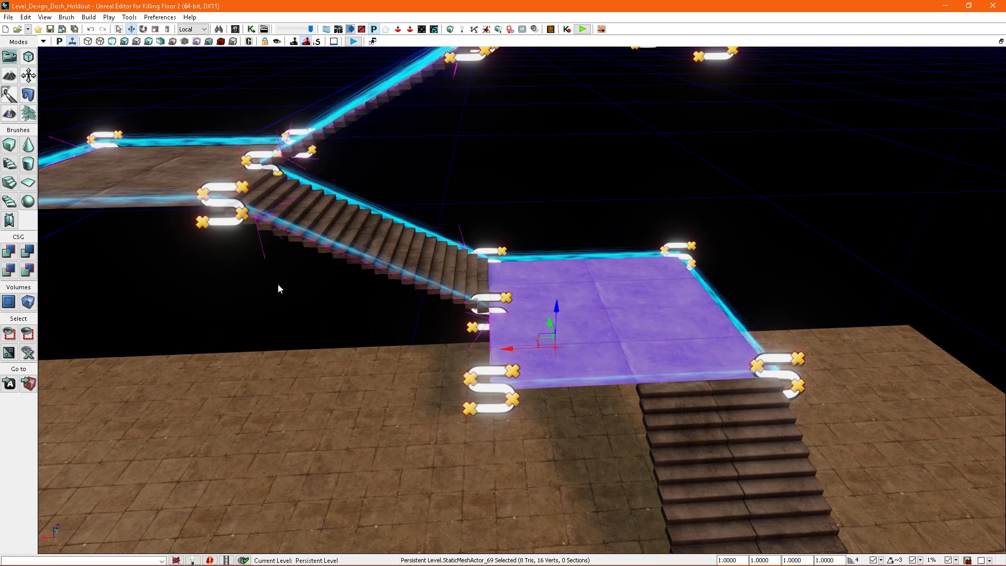
- Select the volume brush on the lower platform, enter geometry editing mode and raise the brush until its base rests on the floor
{"action": "mouse_move", "coordinate": [515, 347]}
{"action": "right_mouse_down"}
{"action": "mouse_move", "coordinate": [521, 274]}
{"action": "mouse_move", "coordinate": [451, 280]}
{"action": "mouse_move", "coordinate": [872, 494]}
{"action": "mouse_move", "coordinate": [890, 515]}
{"action": "right_mouse_up"}
{"action": "left_click", "coordinate": [520, 278]}
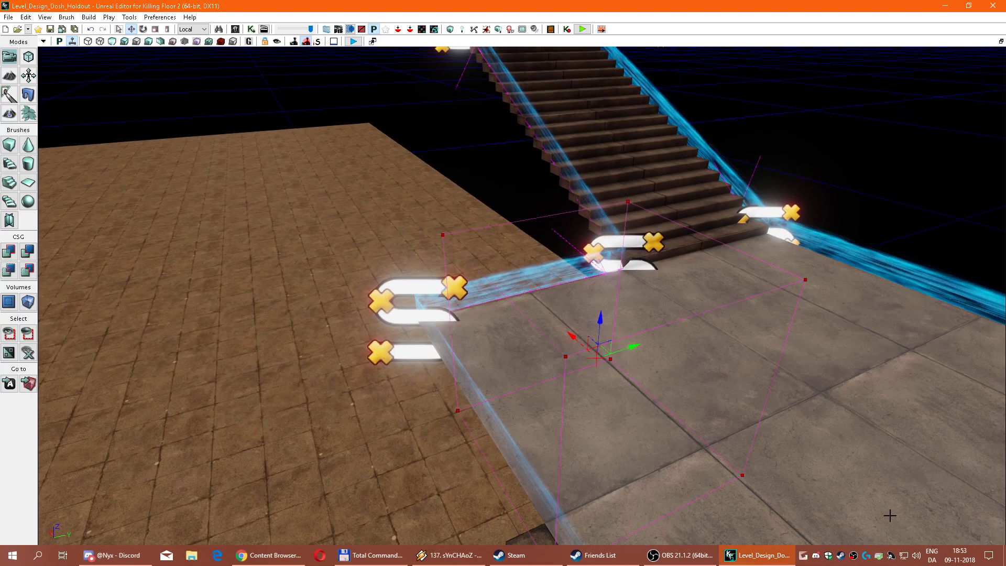
{"action": "left_click", "coordinate": [910, 480]}
{"action": "mouse_move", "coordinate": [778, 425]}
{"action": "right_mouse_down"}
{"action": "mouse_move", "coordinate": [755, 383]}
{"action": "mouse_move", "coordinate": [778, 424]}
{"action": "mouse_move", "coordinate": [760, 441]}
{"action": "right_mouse_up"}
{"action": "key", "text": "shift+2"}
{"action": "left_click_drag", "start_coordinate": [637, 315], "coordinate": [656, 202]}
{"action": "right_click_drag", "start_coordinate": [652, 220], "coordinate": [708, 239]}
{"action": "key", "text": "a"}
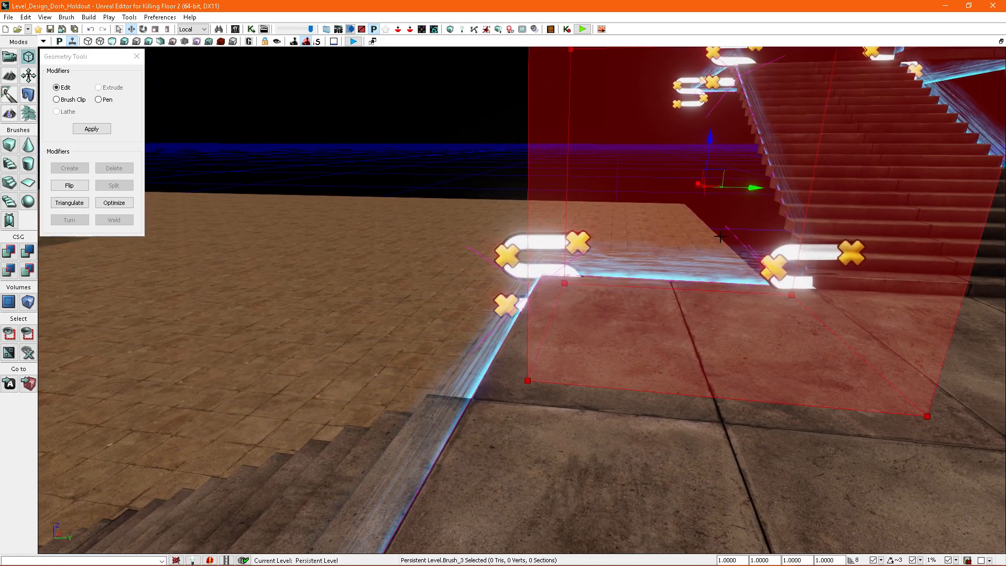
- Move the volume brush horizontally across the lower platform to position it within the loft perimeter
{"action": "left_click_drag", "start_coordinate": [754, 188], "coordinate": [716, 193]}
{"action": "key", "text": "a"}
{"action": "right_click_drag", "start_coordinate": [717, 193], "coordinate": [825, 236]}
{"action": "left_click_drag", "start_coordinate": [861, 406], "coordinate": [868, 408]}
{"action": "right_click_drag", "start_coordinate": [867, 407], "coordinate": [891, 414]}
{"action": "key", "text": "d"}
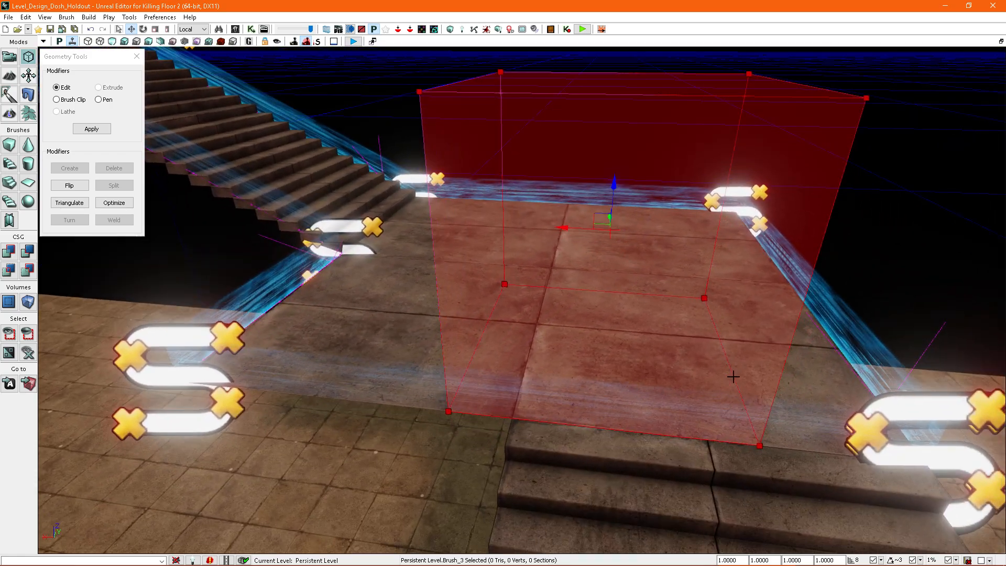
- Pull the volume brush's side faces outward to the edges of the lower platform
{"action": "left_click_drag", "start_coordinate": [404, 203], "coordinate": [521, 245]}
{"action": "key", "text": "s"}
{"action": "mouse_move", "coordinate": [530, 249]}
{"action": "right_mouse_down"}
{"action": "mouse_move", "coordinate": [552, 278]}
{"action": "mouse_move", "coordinate": [682, 247]}
{"action": "right_mouse_up"}
{"action": "left_click", "coordinate": [602, 262]}
{"action": "key", "text": "a"}
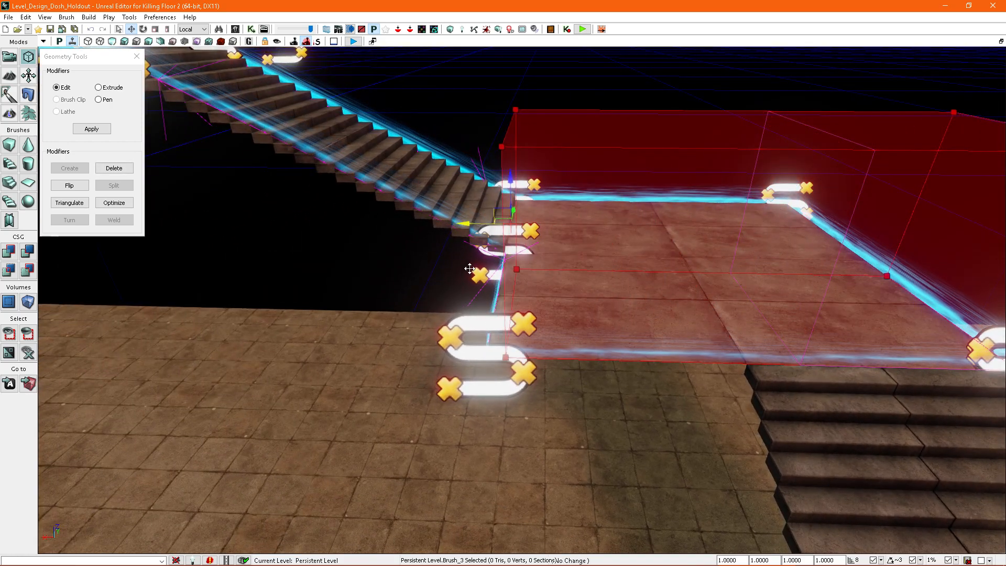
{"action": "key", "text": "a"}
{"action": "right_click_drag", "start_coordinate": [450, 269], "coordinate": [553, 312]}
{"action": "left_click", "coordinate": [595, 257]}
{"action": "key", "text": "s"}
{"action": "mouse_move", "coordinate": [595, 257]}
{"action": "right_mouse_down"}
{"action": "mouse_move", "coordinate": [603, 267]}
{"action": "mouse_move", "coordinate": [595, 258]}
{"action": "right_mouse_up"}
{"action": "left_click_drag", "start_coordinate": [595, 244], "coordinate": [595, 244]}
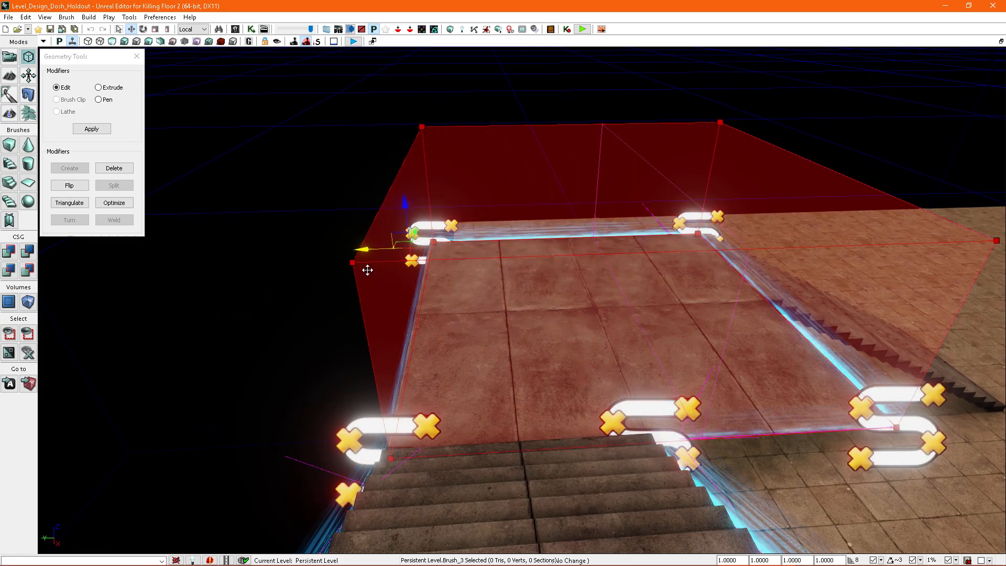
- Examine how the volume brush fits the lower platform's edges and the foot of the first staircase
{"action": "mouse_move", "coordinate": [595, 244]}
{"action": "right_mouse_down"}
{"action": "mouse_move", "coordinate": [483, 337]}
{"action": "mouse_move", "coordinate": [595, 340]}
{"action": "mouse_move", "coordinate": [551, 350]}
{"action": "mouse_move", "coordinate": [599, 362]}
{"action": "mouse_move", "coordinate": [590, 351]}
{"action": "mouse_move", "coordinate": [602, 347]}
{"action": "mouse_move", "coordinate": [528, 319]}
{"action": "mouse_move", "coordinate": [582, 337]}
{"action": "mouse_move", "coordinate": [570, 331]}
{"action": "mouse_move", "coordinate": [564, 349]}
{"action": "mouse_move", "coordinate": [559, 334]}
{"action": "mouse_move", "coordinate": [593, 339]}
{"action": "right_mouse_up"}
{"action": "key", "text": "a"}
{"action": "key", "text": "d"}
{"action": "key", "text": "s"}
{"action": "key", "text": "q"}
{"action": "key", "text": "a"}
{"action": "key", "text": "e"}
{"action": "key", "text": "s"}
{"action": "key", "text": "w"}
{"action": "left_click", "coordinate": [601, 348]}
{"action": "key", "text": "d"}
{"action": "key", "text": "w"}
{"action": "key", "text": "s"}
{"action": "key", "text": "a"}
{"action": "key", "text": "e"}
{"action": "key", "text": "d"}
{"action": "key", "text": "a"}
{"action": "key", "text": "a"}
{"action": "mouse_move", "coordinate": [522, 322]}
{"action": "right_mouse_down"}
{"action": "mouse_move", "coordinate": [564, 326]}
{"action": "mouse_move", "coordinate": [662, 287]}
{"action": "mouse_move", "coordinate": [614, 290]}
{"action": "mouse_move", "coordinate": [616, 277]}
{"action": "right_mouse_up"}
{"action": "key", "text": "a"}
{"action": "key", "text": "a"}
{"action": "key", "text": "a"}
- Pull the brush's outer side face back across the lower platform until it lines up with the first staircase's inner side
{"action": "left_click", "coordinate": [629, 286]}
{"action": "key", "text": "d"}
{"action": "key", "text": "s"}
{"action": "key", "text": "s"}
{"action": "key", "text": "w"}
{"action": "left_click_drag", "start_coordinate": [604, 260], "coordinate": [612, 261]}
{"action": "right_click_drag", "start_coordinate": [612, 261], "coordinate": [572, 268]}
{"action": "key", "text": "w"}
{"action": "left_click_drag", "start_coordinate": [526, 188], "coordinate": [526, 188]}
{"action": "right_click_drag", "start_coordinate": [636, 374], "coordinate": [638, 384]}
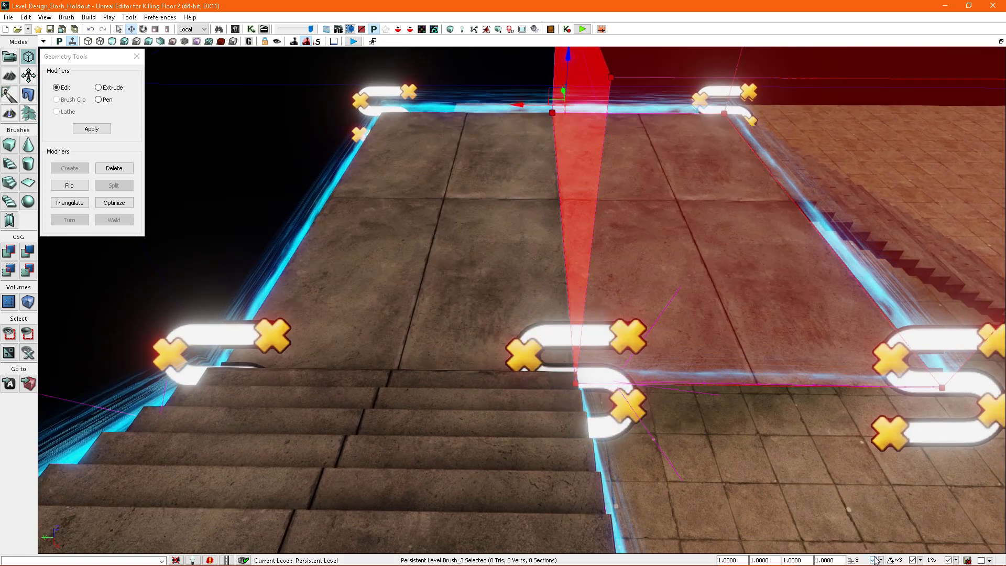
{"action": "right_click_drag", "start_coordinate": [802, 487], "coordinate": [803, 446]}
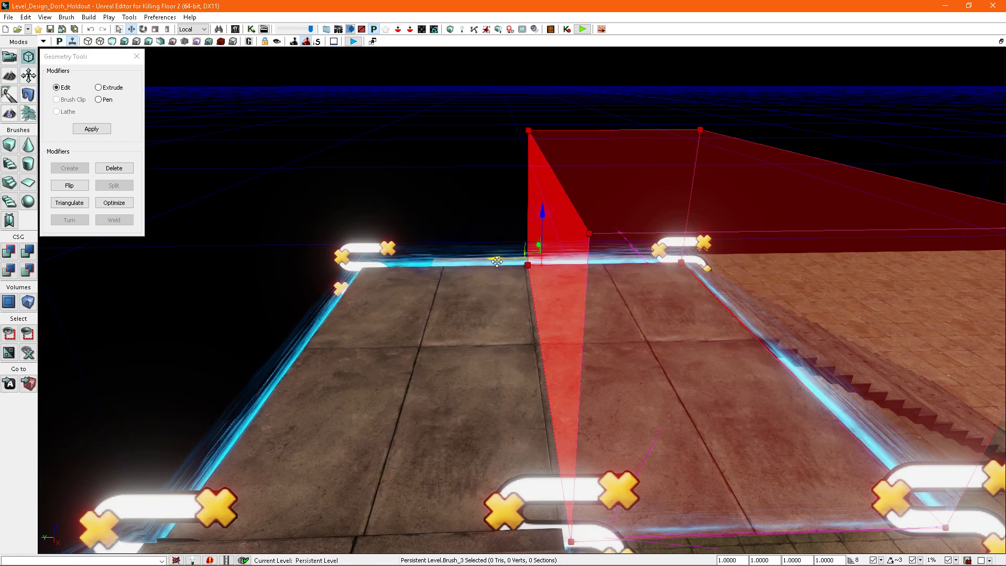
{"action": "mouse_move", "coordinate": [526, 308]}
{"action": "right_mouse_down"}
{"action": "mouse_move", "coordinate": [527, 328]}
{"action": "mouse_move", "coordinate": [528, 320]}
{"action": "right_mouse_up"}
{"action": "right_click_drag", "start_coordinate": [468, 309], "coordinate": [471, 302]}
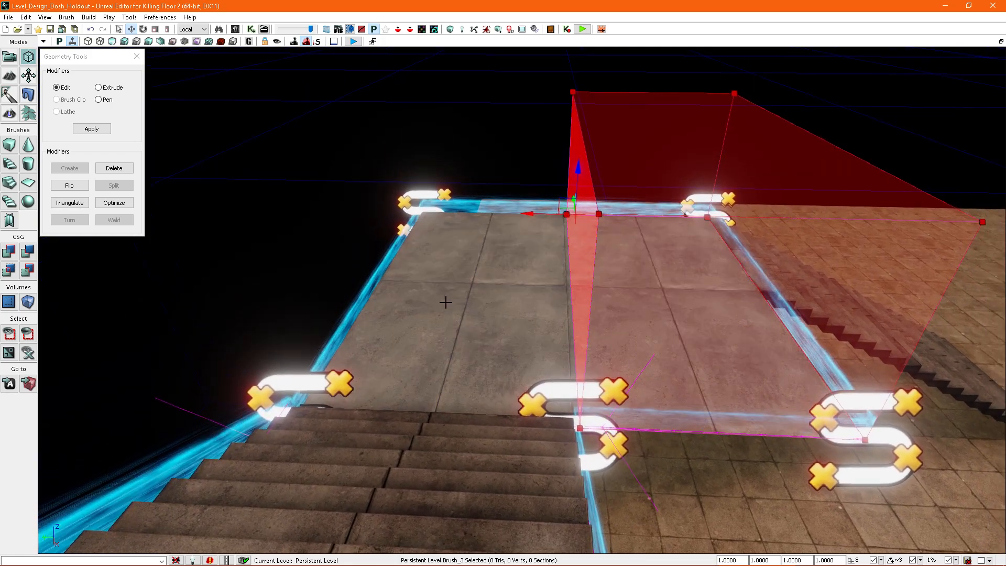
- Extrude the side face with length 8 and 2 segments, and pull it out to the lower platform's far edge
{"action": "left_click", "coordinate": [116, 88]}
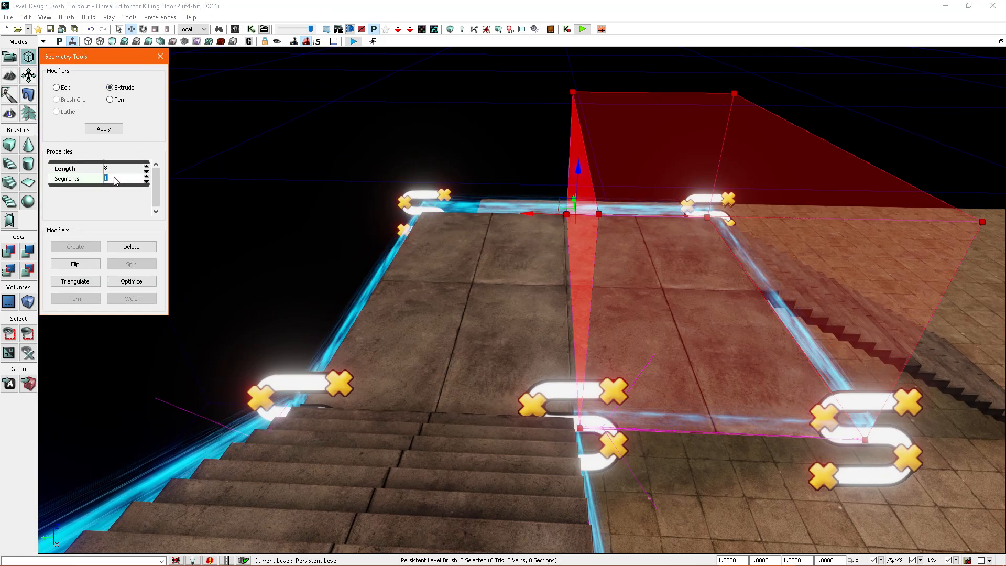
{"action": "right_click_drag", "start_coordinate": [294, 221], "coordinate": [290, 211]}
{"action": "left_click", "coordinate": [80, 99]}
{"action": "right_click_drag", "start_coordinate": [386, 262], "coordinate": [381, 256]}
{"action": "left_click", "coordinate": [60, 89]}
{"action": "right_click_drag", "start_coordinate": [731, 234], "coordinate": [734, 240]}
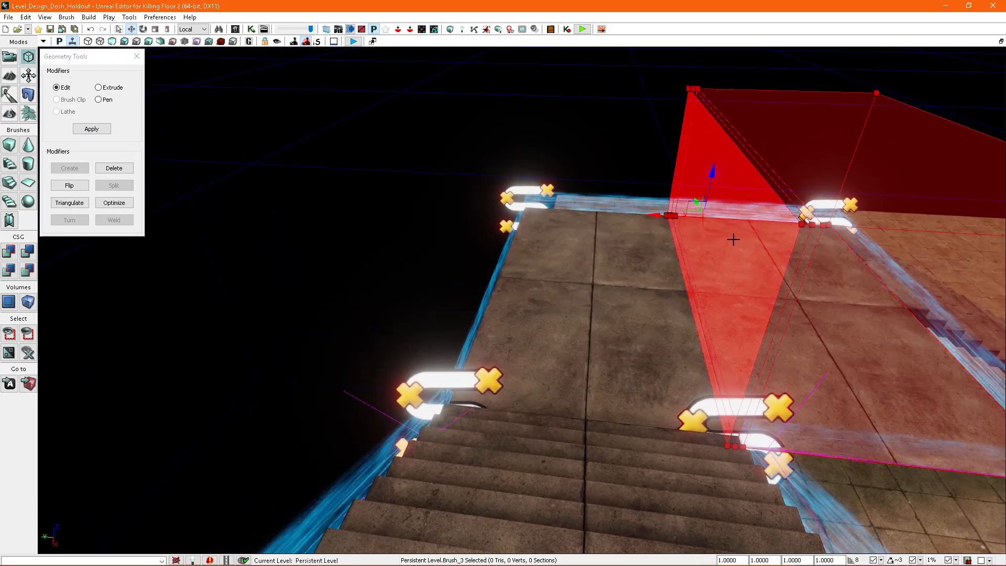
{"action": "left_click_drag", "start_coordinate": [658, 214], "coordinate": [451, 211]}
{"action": "right_click_drag", "start_coordinate": [697, 293], "coordinate": [695, 292]}
- Select the brush face at the foot of the first staircase and extrude it with length 8 and 2 segments
{"action": "left_click", "coordinate": [599, 224]}
{"action": "right_click_drag", "start_coordinate": [599, 224], "coordinate": [632, 276]}
{"action": "left_click", "coordinate": [100, 87]}
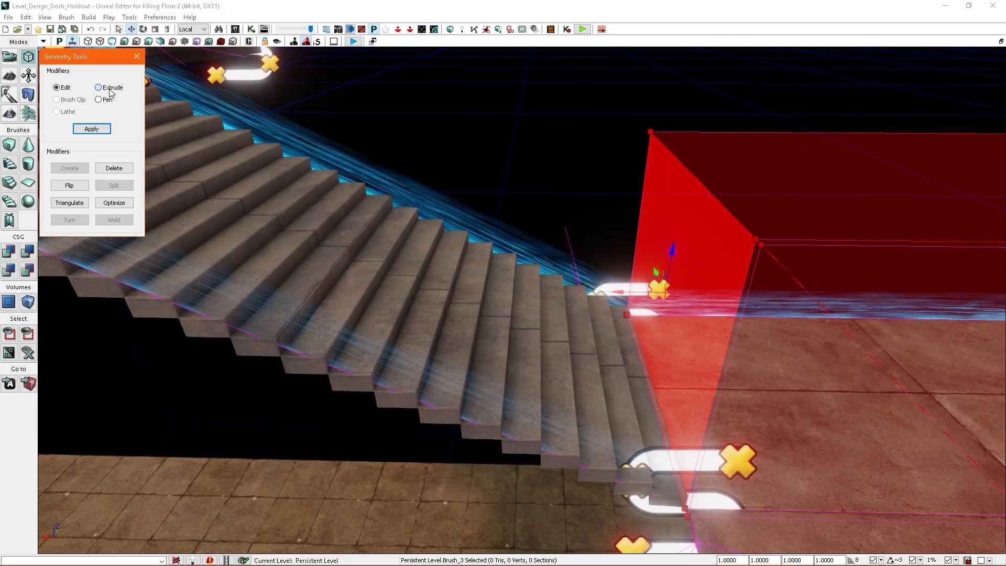
{"action": "left_click", "coordinate": [109, 129]}
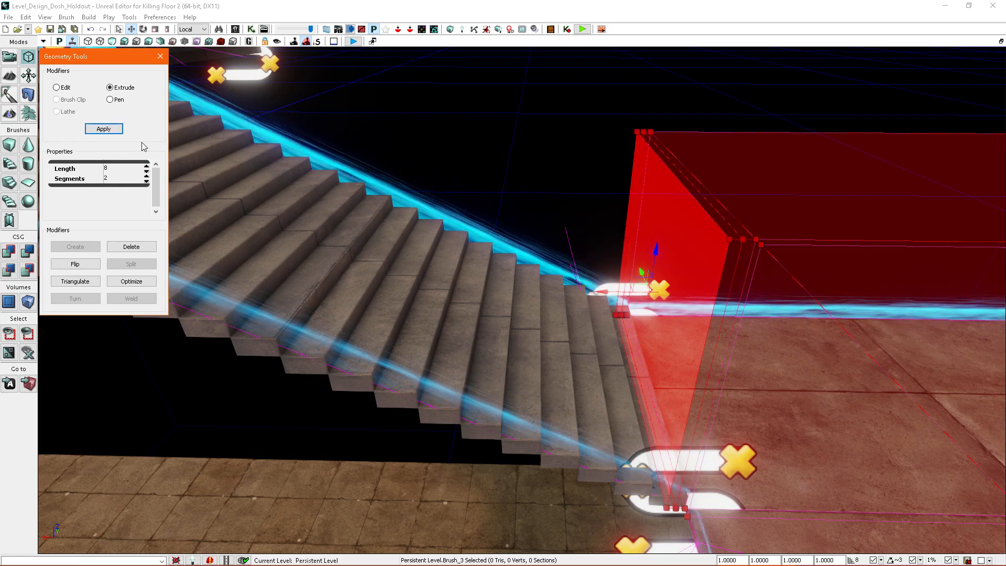
{"action": "left_click", "coordinate": [67, 90]}
{"action": "right_click_drag", "start_coordinate": [590, 257], "coordinate": [591, 256]}
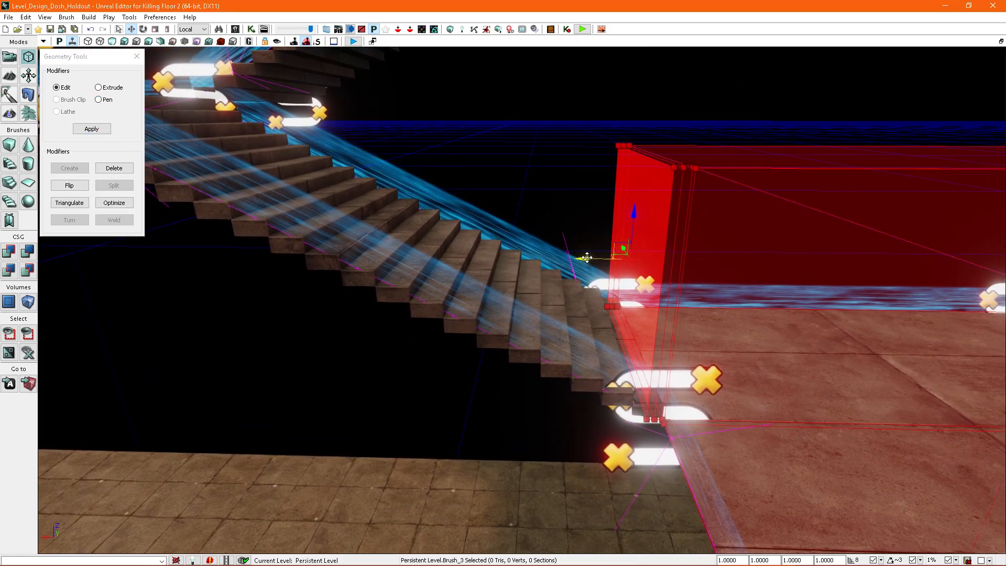
- Pull the extruded face along the first staircase to the middle platform and raise it to the platform's level
{"action": "left_click_drag", "start_coordinate": [582, 259], "coordinate": [295, 252]}
{"action": "mouse_move", "coordinate": [581, 259]}
{"action": "right_mouse_down"}
{"action": "mouse_move", "coordinate": [556, 260]}
{"action": "mouse_move", "coordinate": [467, 347]}
{"action": "right_mouse_up"}
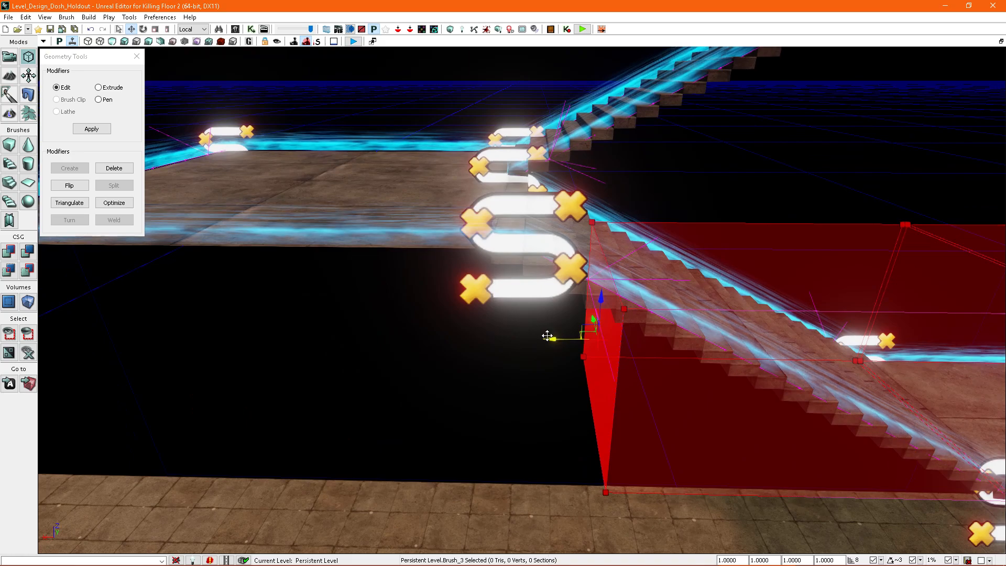
{"action": "left_click_drag", "start_coordinate": [551, 339], "coordinate": [457, 348]}
{"action": "right_click_drag", "start_coordinate": [453, 348], "coordinate": [530, 320]}
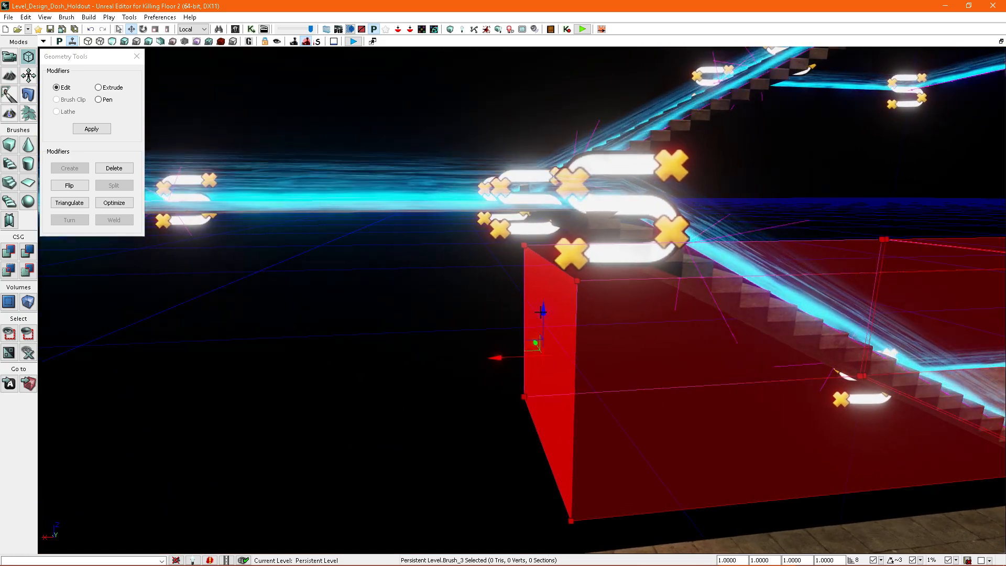
{"action": "left_click_drag", "start_coordinate": [543, 313], "coordinate": [547, 205]}
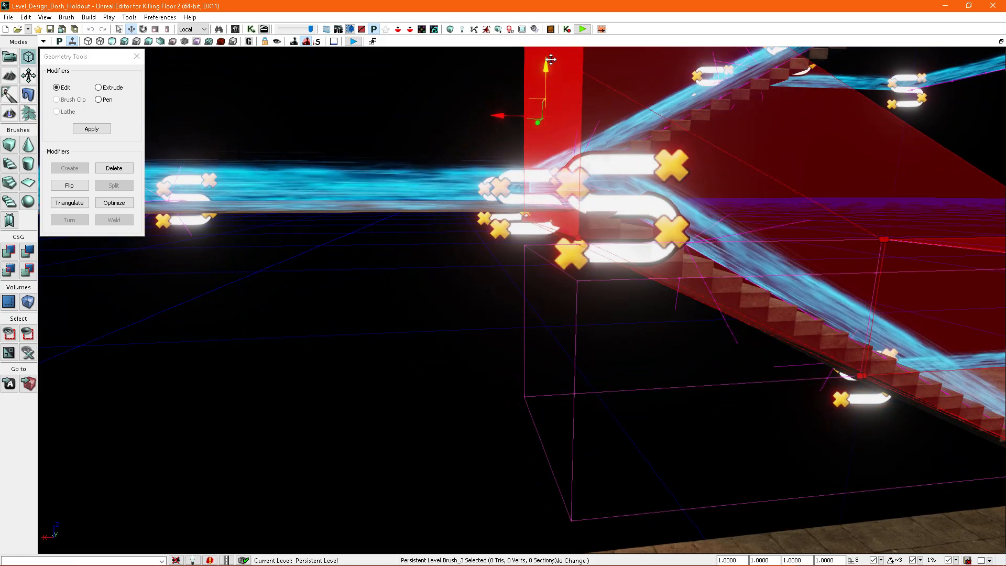
{"action": "left_click_drag", "start_coordinate": [554, 37], "coordinate": [553, 39]}
{"action": "right_click_drag", "start_coordinate": [550, 63], "coordinate": [541, 268]}
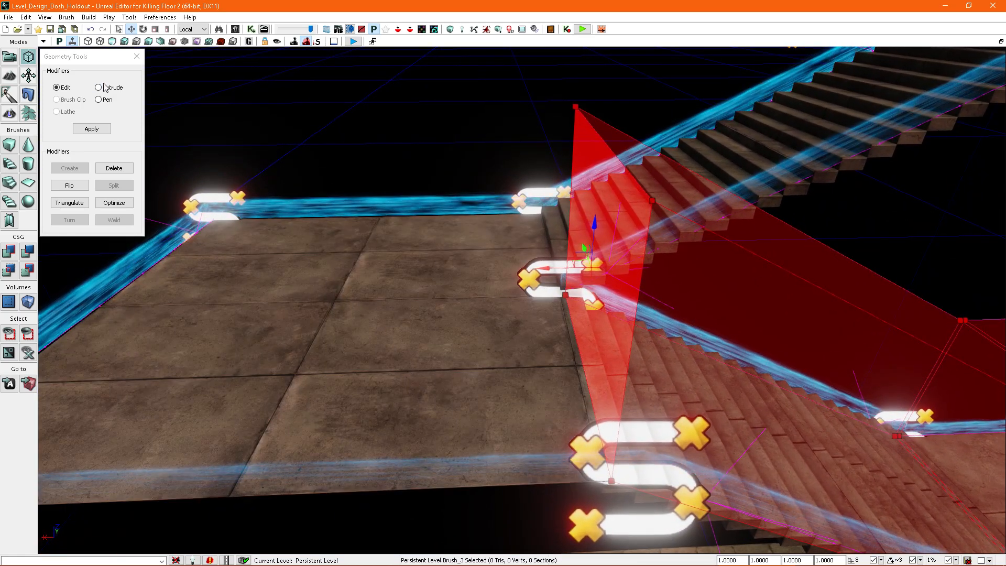
- Extrude the face at the head of the first staircase with length 8 and 2 segments, and pull it across to the middle platform's far edge
{"action": "left_click", "coordinate": [105, 86]}
{"action": "left_click", "coordinate": [98, 87]}
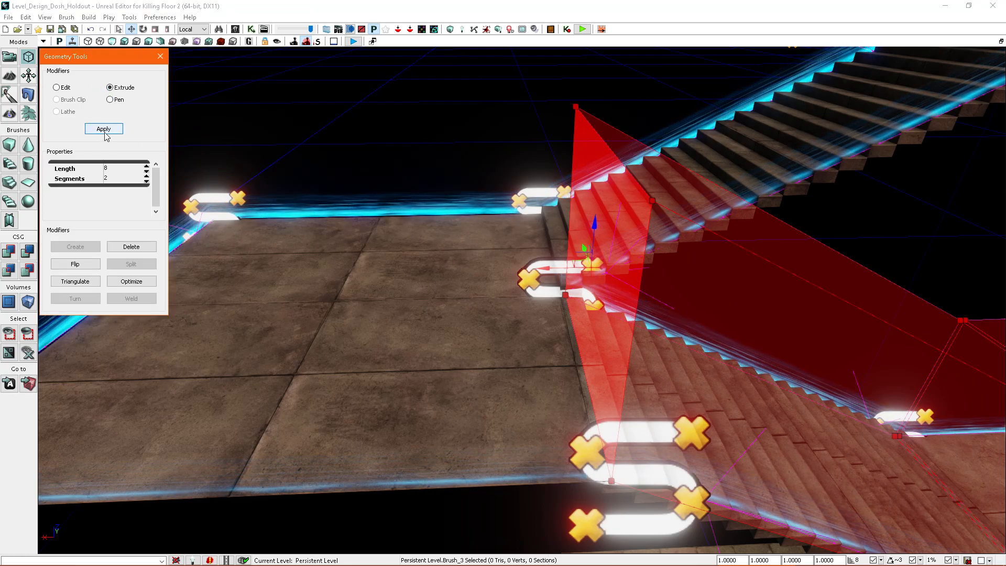
{"action": "left_click", "coordinate": [66, 88]}
{"action": "right_click_drag", "start_coordinate": [602, 276], "coordinate": [608, 278]}
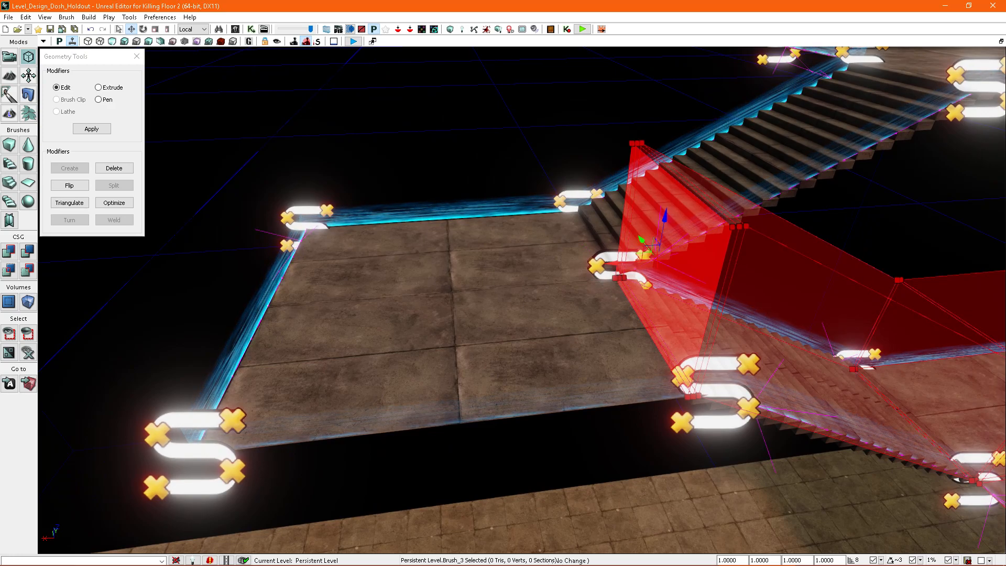
{"action": "left_click_drag", "start_coordinate": [543, 278], "coordinate": [209, 320]}
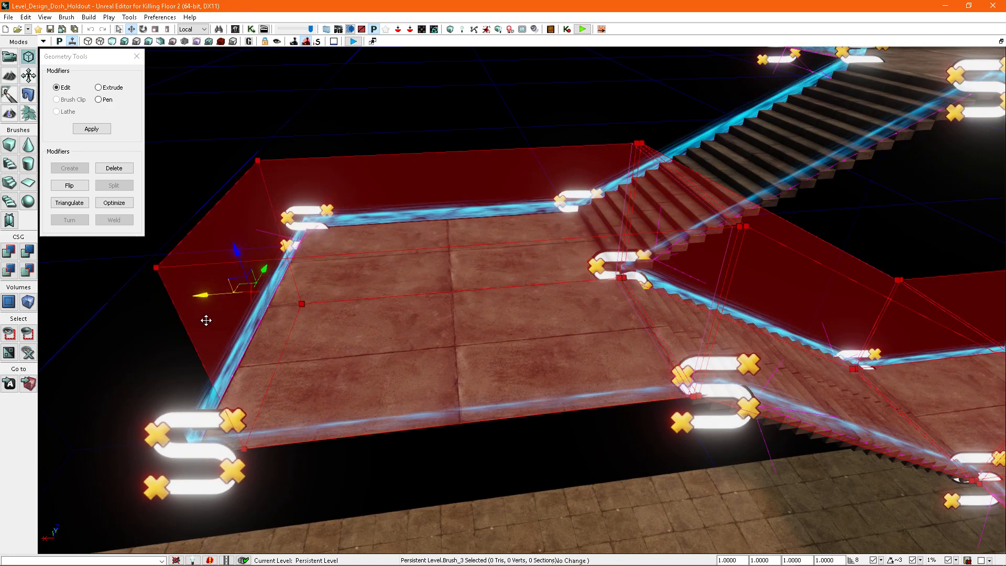
- Select the brush's inner side face on the middle platform and extrude it with length 8 and 1 segment
{"action": "right_click_drag", "start_coordinate": [320, 320], "coordinate": [335, 332]}
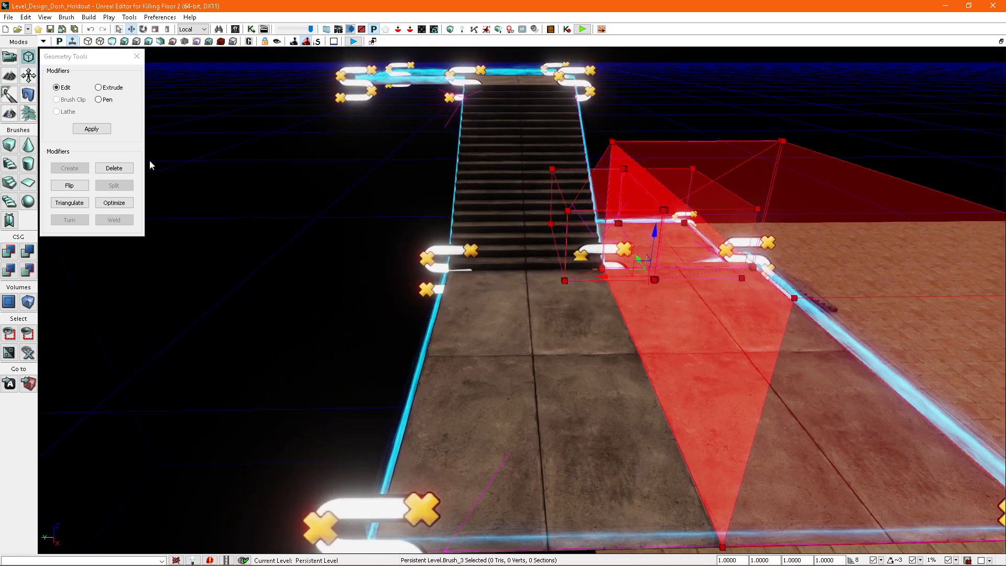
{"action": "mouse_move", "coordinate": [408, 266]}
{"action": "right_mouse_down"}
{"action": "mouse_move", "coordinate": [393, 278]}
{"action": "mouse_move", "coordinate": [408, 277]}
{"action": "right_mouse_up"}
{"action": "right_click_drag", "start_coordinate": [525, 304], "coordinate": [485, 262]}
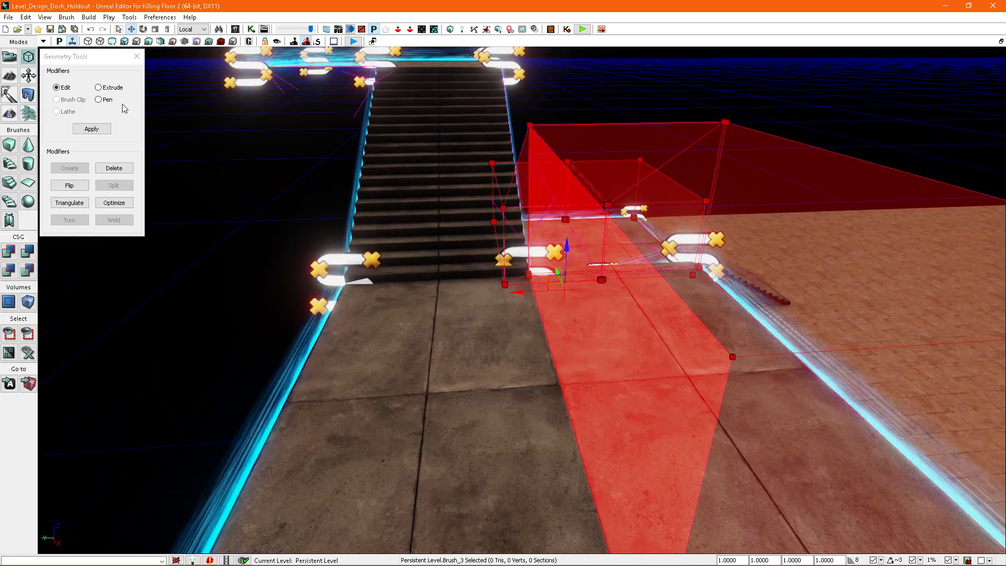
{"action": "left_click", "coordinate": [117, 90]}
{"action": "right_click_drag", "start_coordinate": [399, 252], "coordinate": [407, 222]}
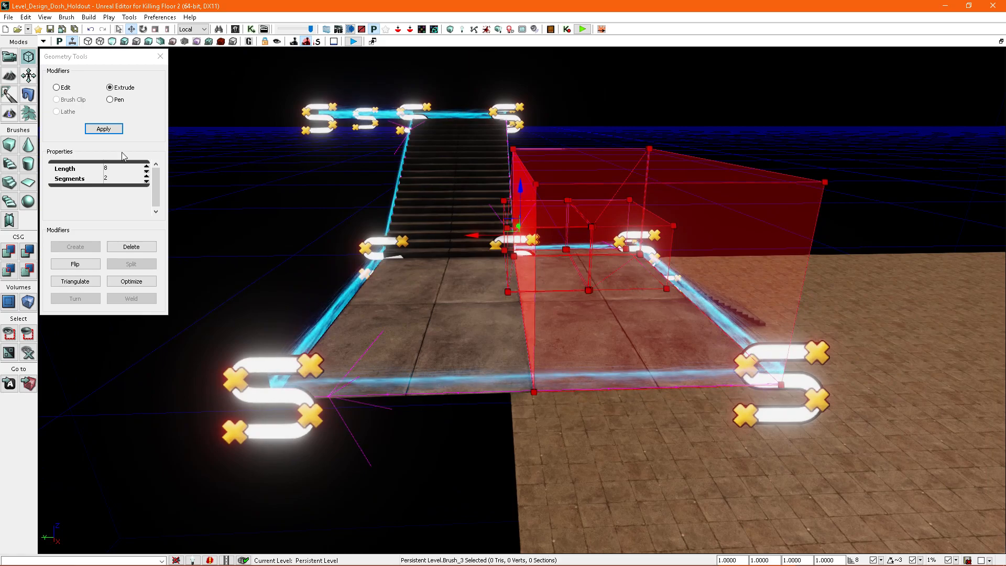
{"action": "left_click", "coordinate": [118, 169]}
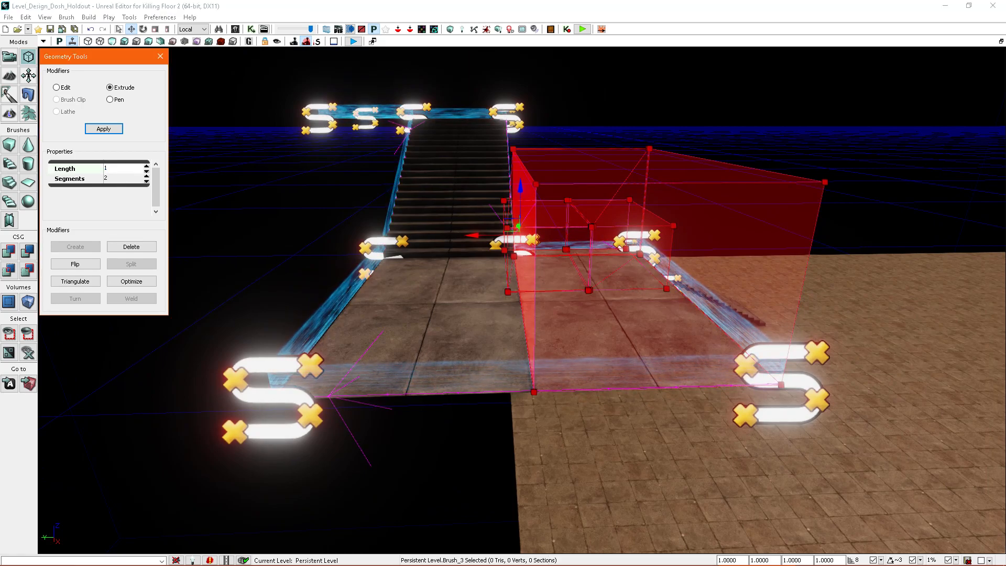
{"action": "right_click_drag", "start_coordinate": [312, 245], "coordinate": [244, 248]}
{"action": "left_click", "coordinate": [104, 131]}
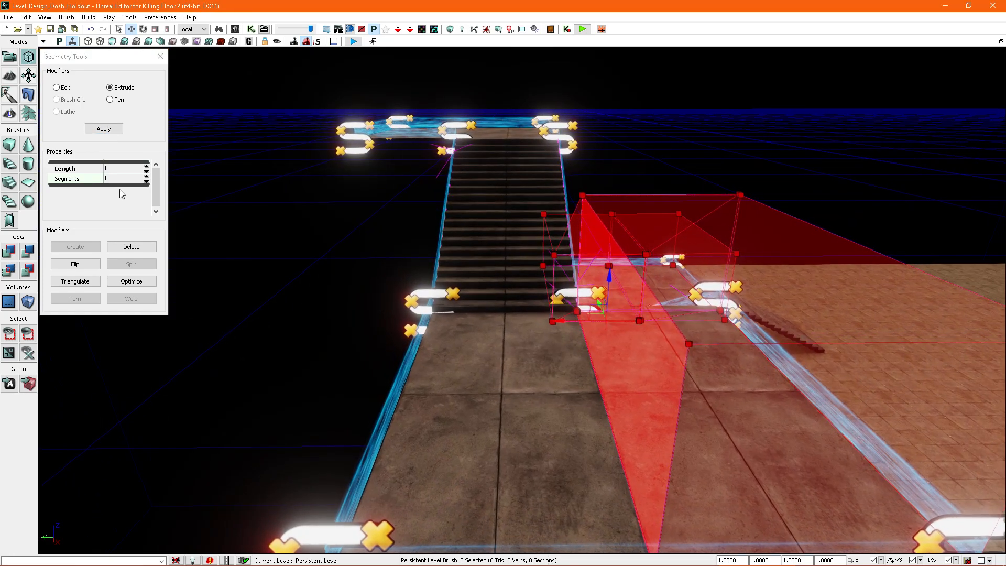
{"action": "left_click", "coordinate": [116, 172]}
{"action": "type", "text": "8"}
{"action": "right_click_drag", "start_coordinate": [425, 254], "coordinate": [423, 261]}
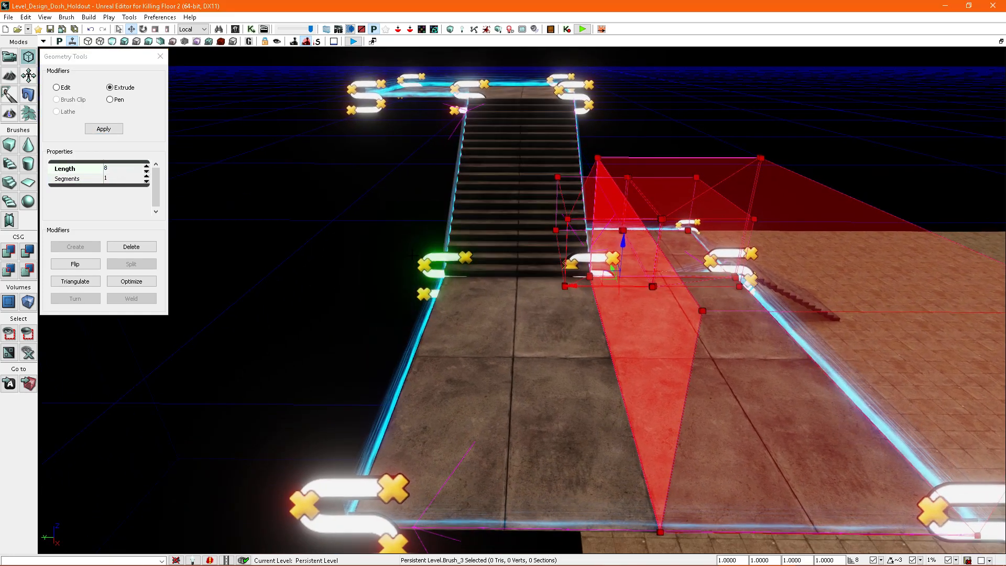
{"action": "left_click", "coordinate": [103, 129]}
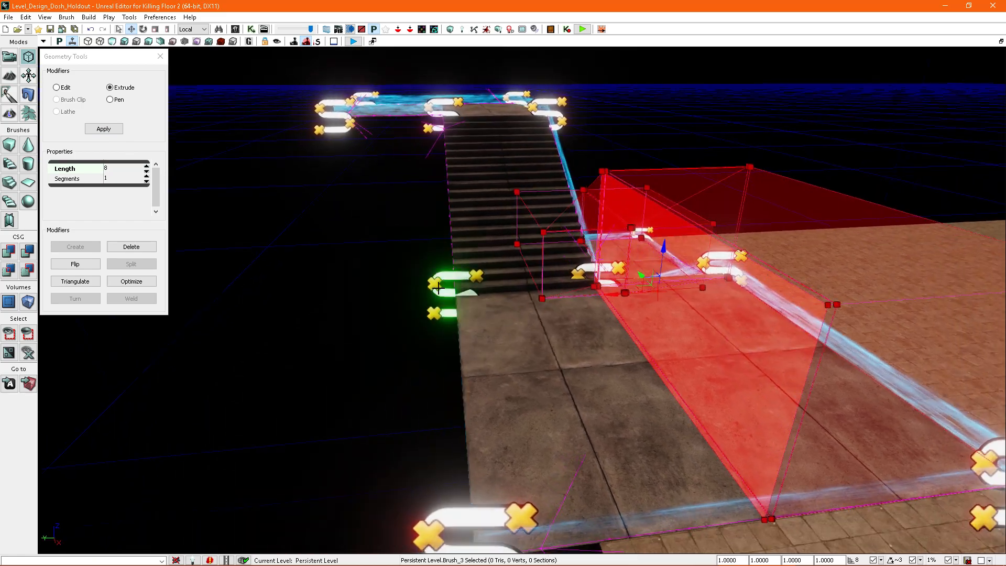
- Pull the newly extruded side face across the middle platform toward its outer edge
{"action": "left_click", "coordinate": [56, 88]}
{"action": "left_click_drag", "start_coordinate": [632, 293], "coordinate": [427, 340]}
{"action": "mouse_move", "coordinate": [427, 339]}
{"action": "right_mouse_down"}
{"action": "mouse_move", "coordinate": [407, 330]}
{"action": "mouse_move", "coordinate": [435, 331]}
{"action": "mouse_move", "coordinate": [428, 342]}
{"action": "mouse_move", "coordinate": [393, 326]}
{"action": "right_mouse_up"}
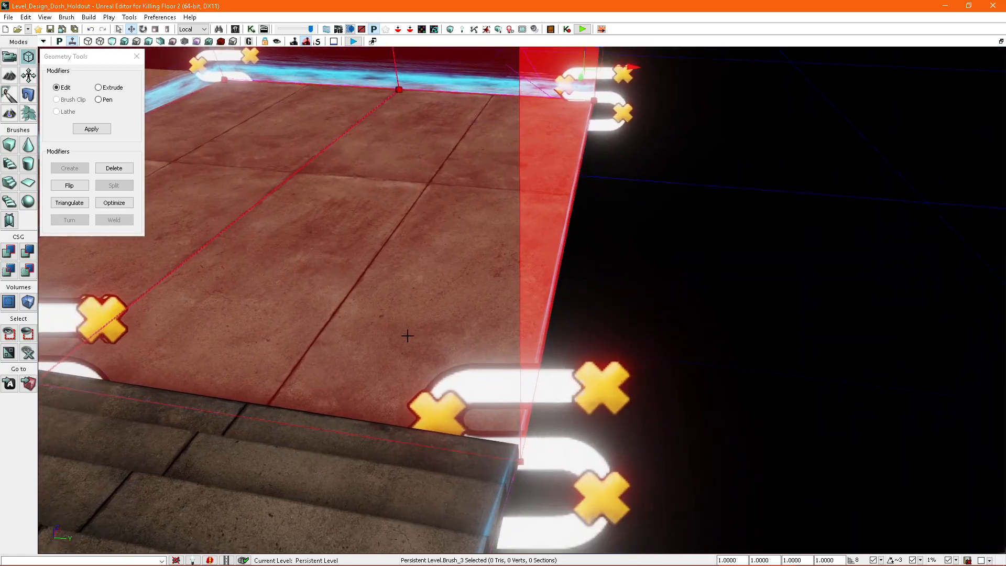
- Align the side face flush with the middle platform's outer edge using a drag grid snap of 1, and set the snap to 8
{"action": "scroll", "coordinate": [401, 334], "scroll_direction": "down", "scroll_amount": 1}
{"action": "left_click", "coordinate": [882, 561]}
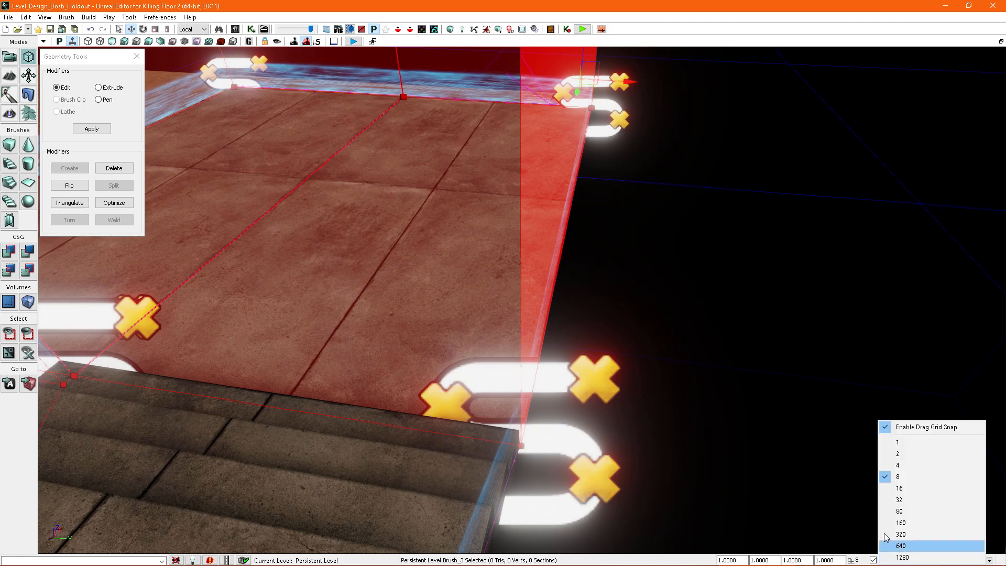
{"action": "left_click", "coordinate": [907, 446]}
{"action": "right_click_drag", "start_coordinate": [641, 191], "coordinate": [641, 100]}
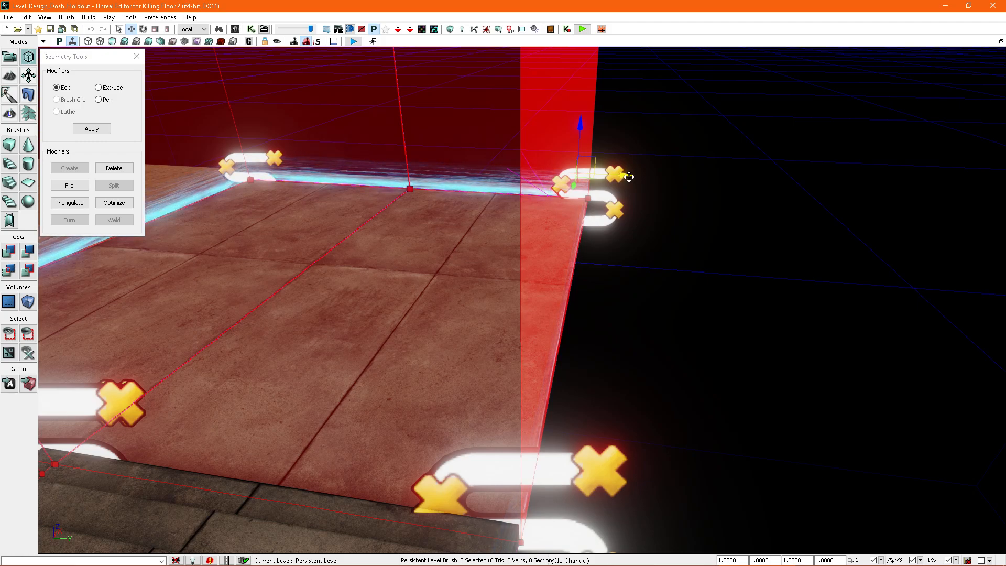
{"action": "left_click_drag", "start_coordinate": [629, 177], "coordinate": [626, 177]}
{"action": "right_click_drag", "start_coordinate": [656, 277], "coordinate": [655, 277]}
{"action": "left_click", "coordinate": [881, 560]}
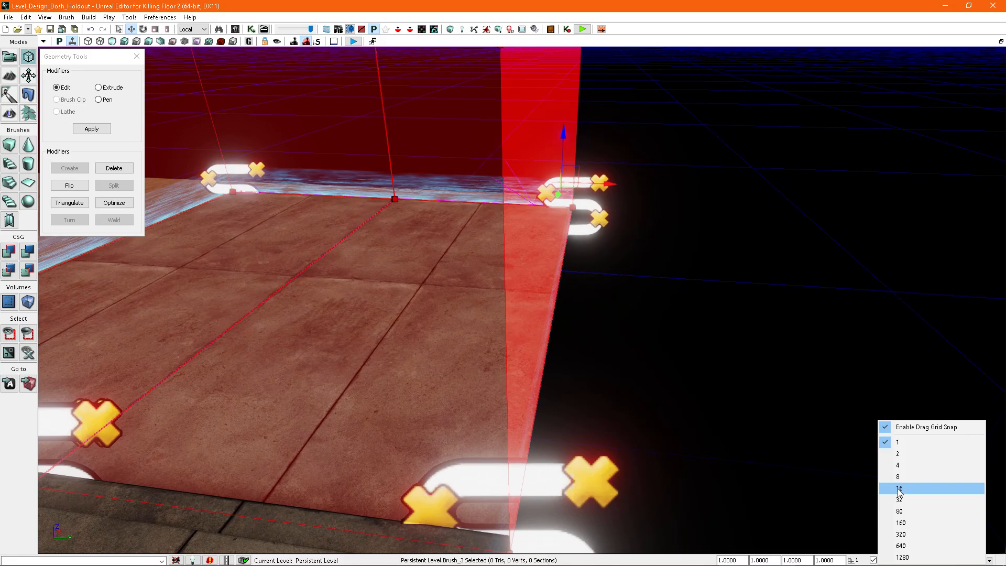
{"action": "left_click", "coordinate": [904, 477]}
{"action": "right_click_drag", "start_coordinate": [681, 357], "coordinate": [682, 356]}
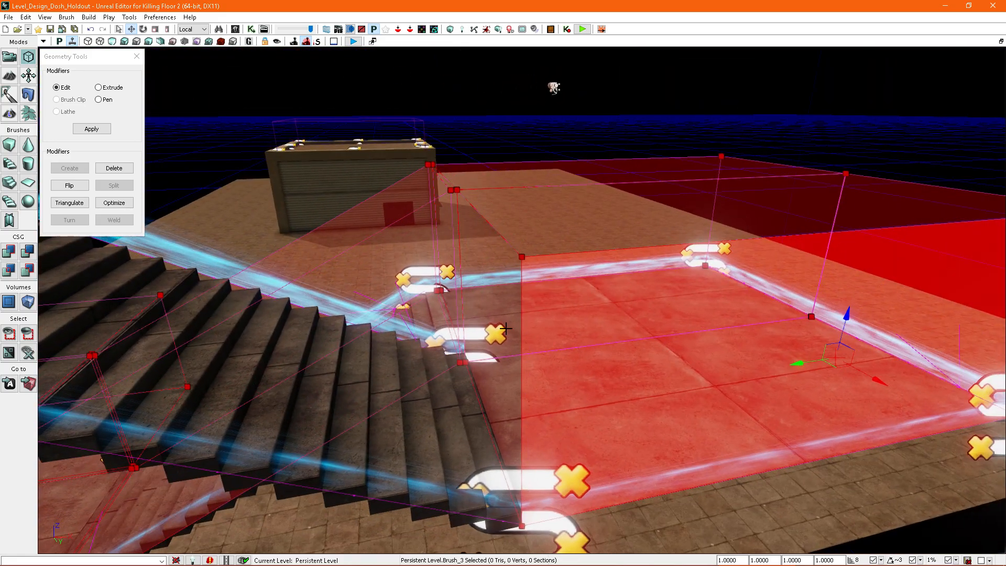
- Select the middle platform's brush face at the foot of the second staircase and extrude it with length 8 and 2 segments
{"action": "left_click", "coordinate": [524, 356]}
{"action": "right_click_drag", "start_coordinate": [524, 356], "coordinate": [524, 356]}
{"action": "right_click_drag", "start_coordinate": [503, 314], "coordinate": [503, 314]}
{"action": "left_click", "coordinate": [104, 87]}
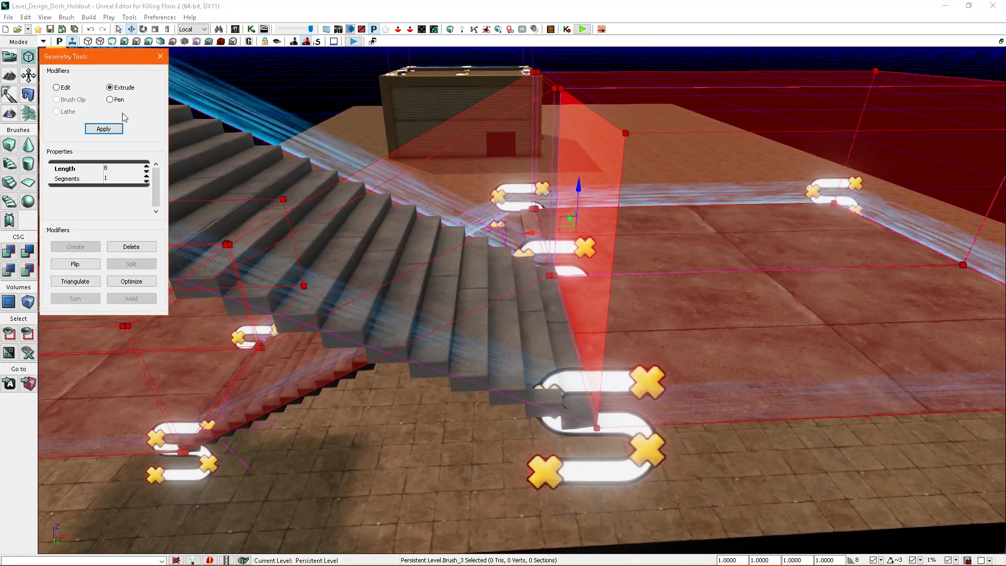
{"action": "type", "text": "2"}
{"action": "right_click_drag", "start_coordinate": [586, 248], "coordinate": [586, 248]}
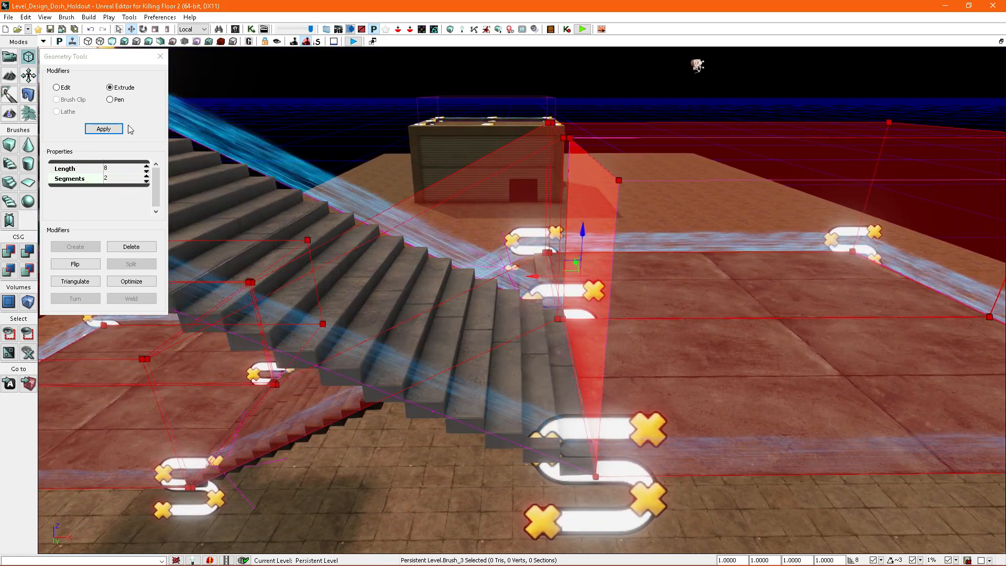
{"action": "left_click", "coordinate": [103, 129]}
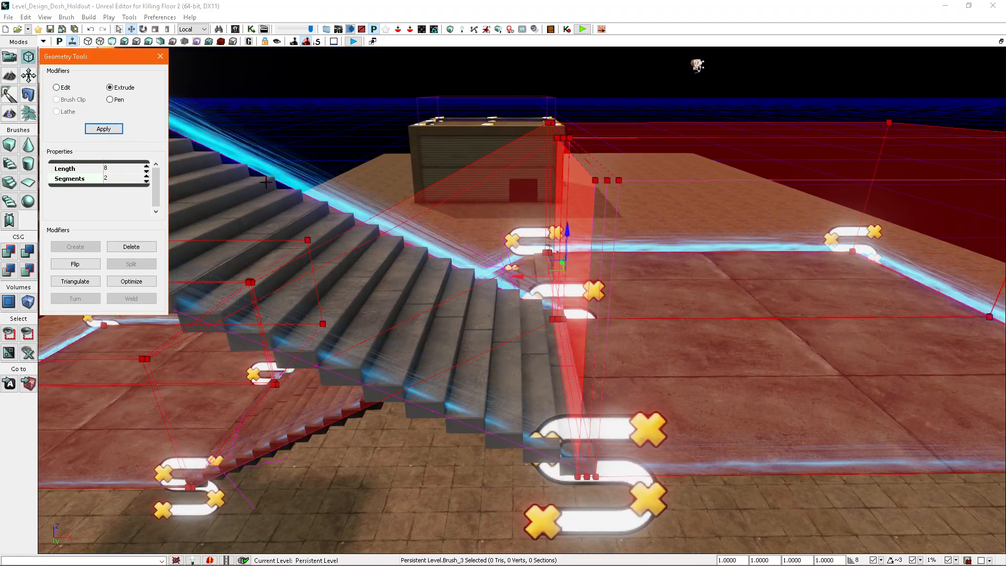
- Pull the extruded face horizontally along the second staircase toward the upper platform
{"action": "left_click", "coordinate": [57, 88]}
{"action": "right_click_drag", "start_coordinate": [755, 339], "coordinate": [755, 339]}
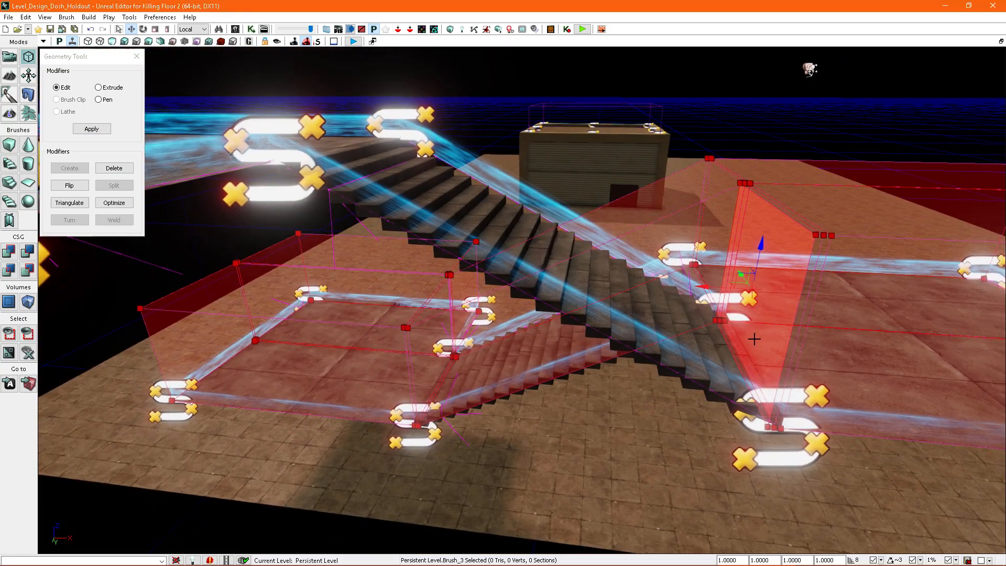
{"action": "right_click_drag", "start_coordinate": [702, 290], "coordinate": [690, 289]}
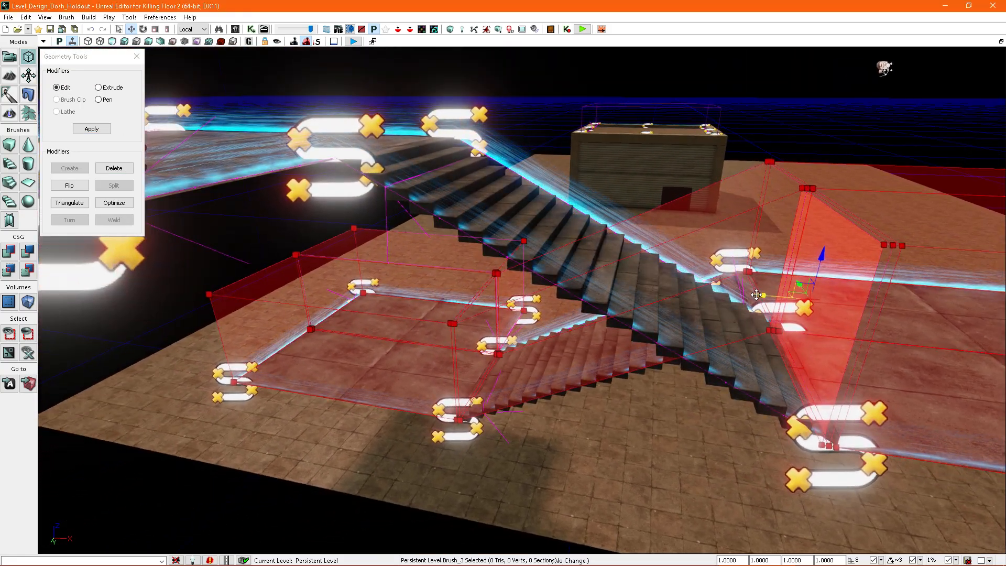
{"action": "left_click_drag", "start_coordinate": [417, 294], "coordinate": [596, 294]}
{"action": "right_click_drag", "start_coordinate": [596, 294], "coordinate": [596, 294]}
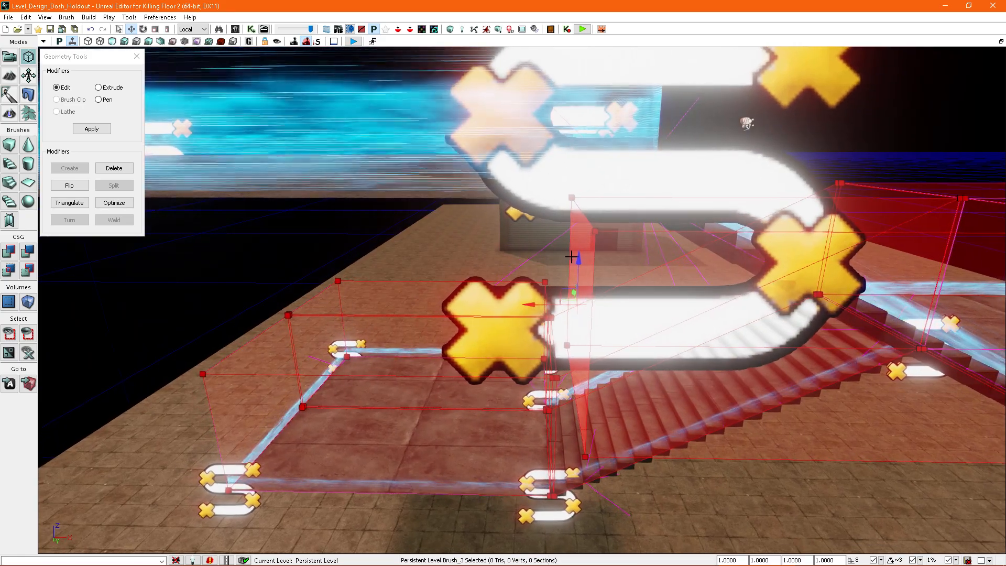
- Raise the extruded face to the upper platform's level and align it with the head of the second staircase
{"action": "left_click_drag", "start_coordinate": [576, 260], "coordinate": [611, 131]}
{"action": "mouse_move", "coordinate": [611, 131]}
{"action": "right_mouse_down"}
{"action": "mouse_move", "coordinate": [584, 227]}
{"action": "mouse_move", "coordinate": [610, 229]}
{"action": "right_mouse_up"}
{"action": "left_click_drag", "start_coordinate": [610, 184], "coordinate": [612, 67]}
{"action": "mouse_move", "coordinate": [612, 67]}
{"action": "right_mouse_down"}
{"action": "mouse_move", "coordinate": [617, 80]}
{"action": "mouse_move", "coordinate": [681, 73]}
{"action": "mouse_move", "coordinate": [708, 83]}
{"action": "mouse_move", "coordinate": [767, 59]}
{"action": "right_mouse_up"}
{"action": "right_click_drag", "start_coordinate": [546, 74], "coordinate": [618, 151]}
{"action": "left_click_drag", "start_coordinate": [568, 93], "coordinate": [594, 99]}
{"action": "right_click_drag", "start_coordinate": [603, 123], "coordinate": [612, 162]}
- Extrude the face at the head of the second staircase with length 8 and 2 segments, and pull it to the upper platform's far edge
{"action": "left_click", "coordinate": [116, 91]}
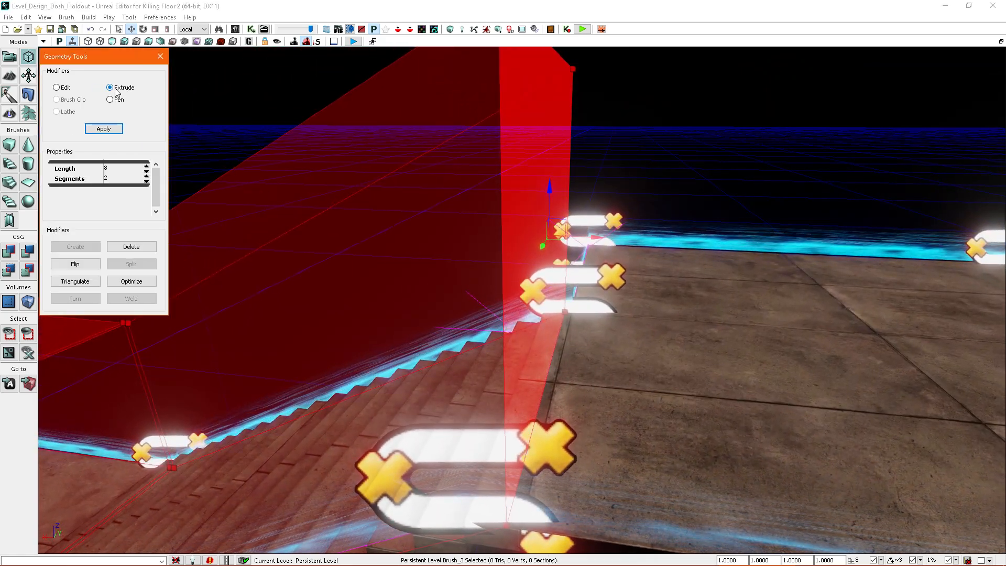
{"action": "left_click", "coordinate": [106, 131]}
{"action": "left_click", "coordinate": [60, 91]}
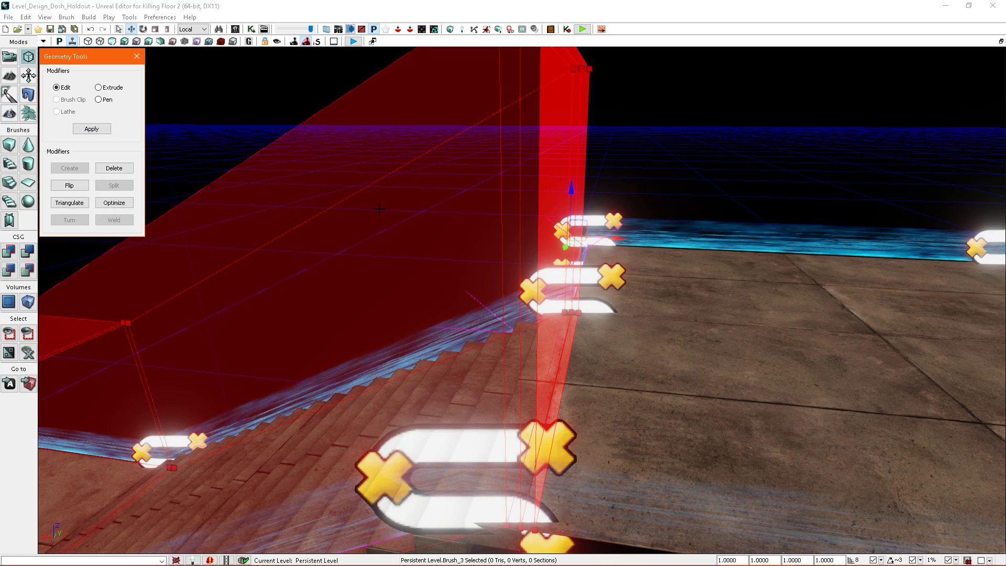
{"action": "right_click_drag", "start_coordinate": [461, 225], "coordinate": [461, 262]}
{"action": "left_click_drag", "start_coordinate": [462, 222], "coordinate": [990, 223]}
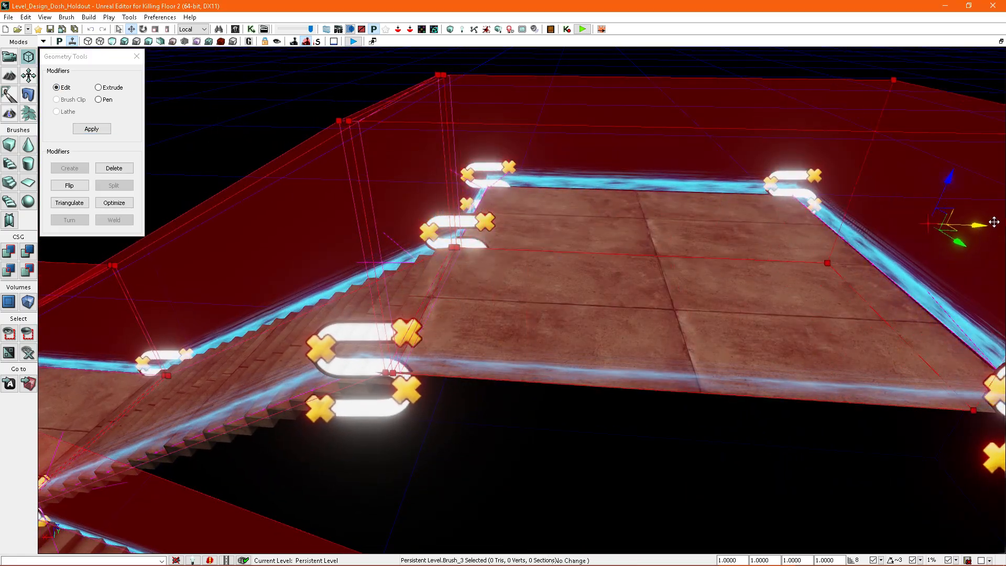
{"action": "mouse_move", "coordinate": [764, 244]}
{"action": "right_mouse_down"}
{"action": "mouse_move", "coordinate": [792, 247]}
{"action": "mouse_move", "coordinate": [676, 235]}
{"action": "mouse_move", "coordinate": [707, 231]}
{"action": "mouse_move", "coordinate": [700, 265]}
{"action": "right_mouse_up"}
{"action": "left_click_drag", "start_coordinate": [514, 271], "coordinate": [695, 327]}
- Examine the brush's fit over the three platforms and both staircases from several angles, with it deselected and selected
{"action": "right_click_drag", "start_coordinate": [693, 295], "coordinate": [550, 312]}
{"action": "mouse_move", "coordinate": [656, 262]}
{"action": "right_mouse_down"}
{"action": "mouse_move", "coordinate": [598, 262]}
{"action": "mouse_move", "coordinate": [633, 260]}
{"action": "mouse_move", "coordinate": [785, 206]}
{"action": "right_mouse_up"}
{"action": "left_click", "coordinate": [785, 206]}
{"action": "right_click_drag", "start_coordinate": [654, 266], "coordinate": [508, 279]}
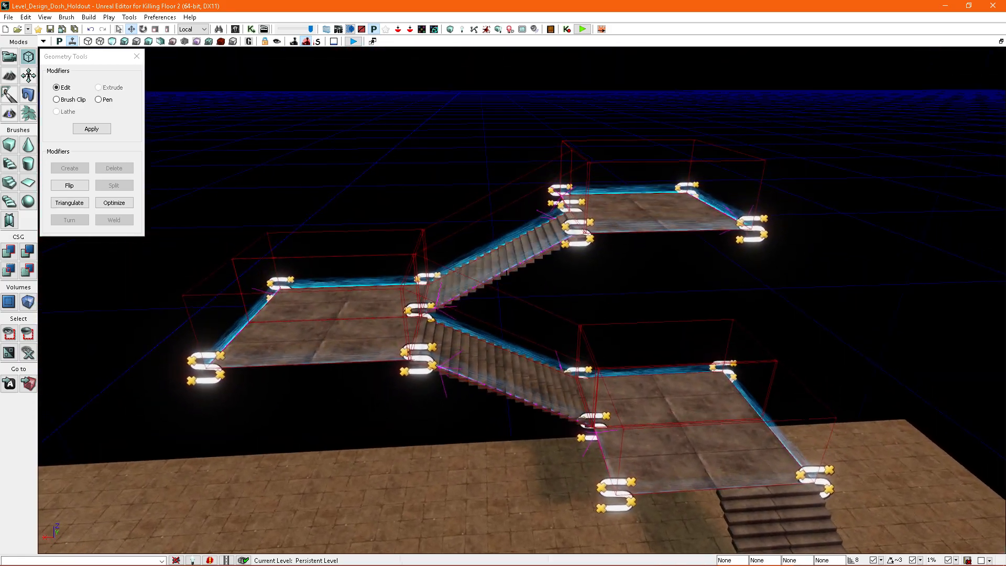
{"action": "left_click", "coordinate": [477, 238]}
{"action": "scroll", "coordinate": [630, 320], "scroll_direction": "up", "scroll_amount": 5}
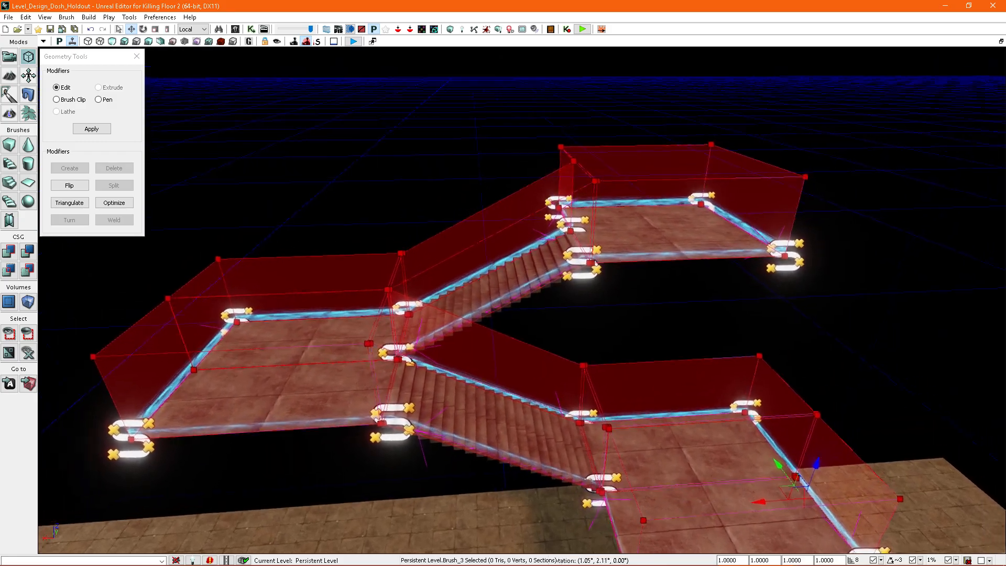
{"action": "mouse_move", "coordinate": [630, 320]}
{"action": "right_mouse_down"}
{"action": "mouse_move", "coordinate": [661, 312]}
{"action": "mouse_move", "coordinate": [676, 283]}
{"action": "mouse_move", "coordinate": [624, 280]}
{"action": "mouse_move", "coordinate": [577, 309]}
{"action": "mouse_move", "coordinate": [542, 301]}
{"action": "mouse_move", "coordinate": [608, 296]}
{"action": "right_mouse_up"}
{"action": "mouse_move", "coordinate": [514, 293]}
{"action": "right_mouse_down"}
{"action": "mouse_move", "coordinate": [569, 279]}
{"action": "mouse_move", "coordinate": [567, 301]}
{"action": "mouse_move", "coordinate": [593, 250]}
{"action": "right_mouse_up"}
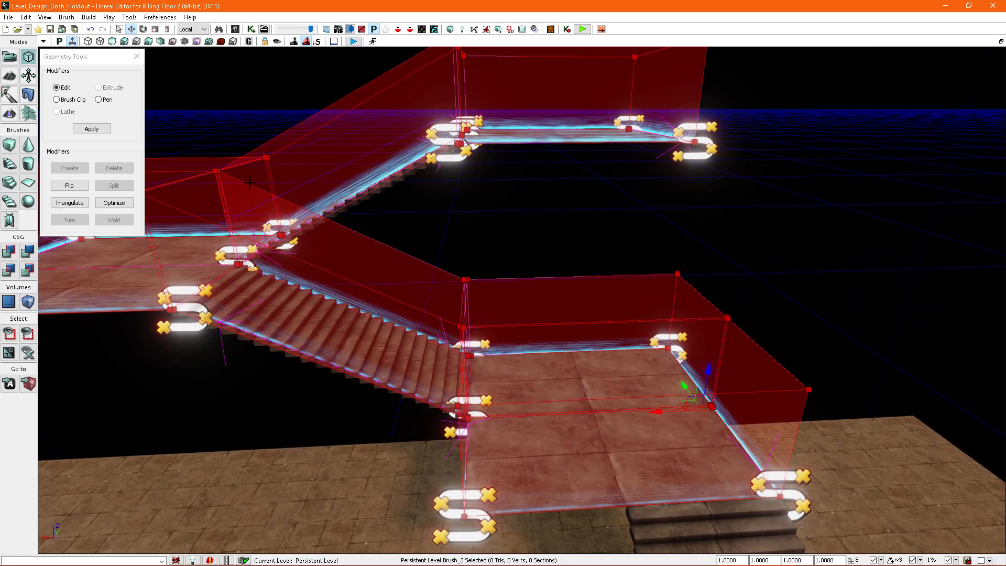
- Optimize the brush geometry, then leave geometry editing and create a KFMapObjective_DoshHold volume from the brush
{"action": "left_click", "coordinate": [111, 207]}
{"action": "right_click_drag", "start_coordinate": [475, 213], "coordinate": [680, 191]}
{"action": "key", "text": "shift+1"}
{"action": "left_click", "coordinate": [680, 190]}
{"action": "right_click_drag", "start_coordinate": [656, 150], "coordinate": [635, 155]}
{"action": "left_click", "coordinate": [635, 156]}
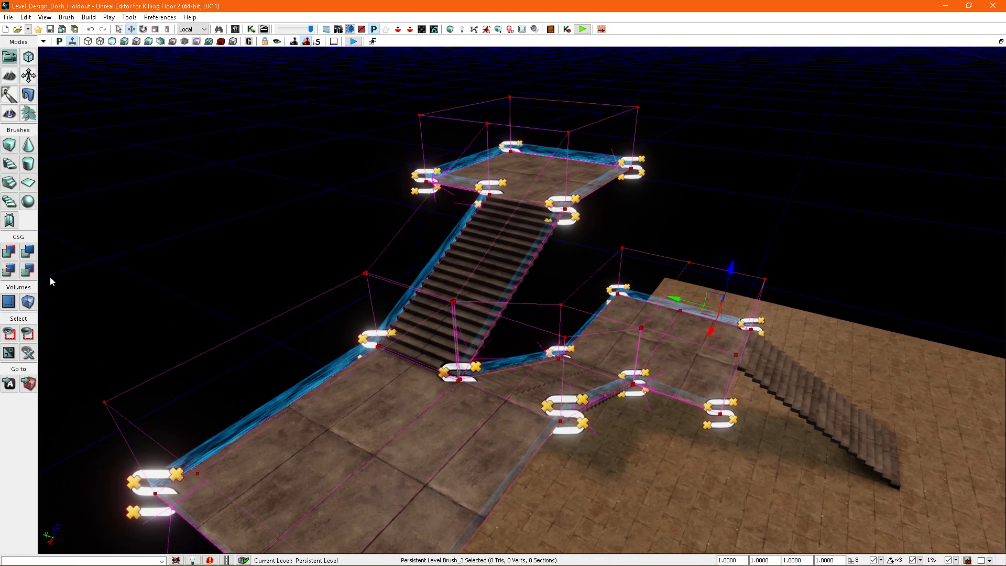
{"action": "right_click", "coordinate": [24, 301]}
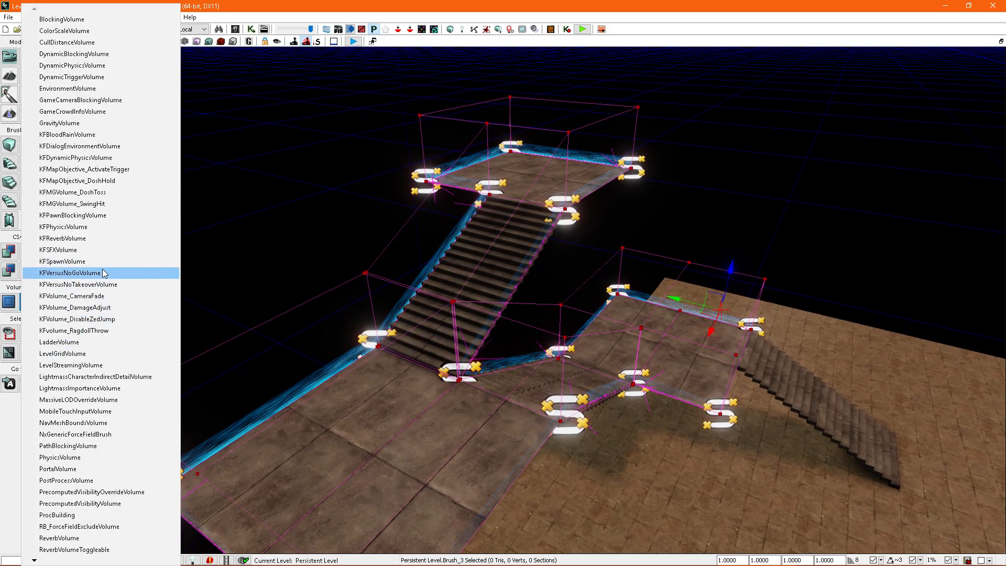
{"action": "left_click", "coordinate": [89, 183]}
- Copy the Brush Color hex value 007D2A94 from the rooftop Dosh Hold volume without changing its color
{"action": "right_click_drag", "start_coordinate": [438, 202], "coordinate": [483, 163]}
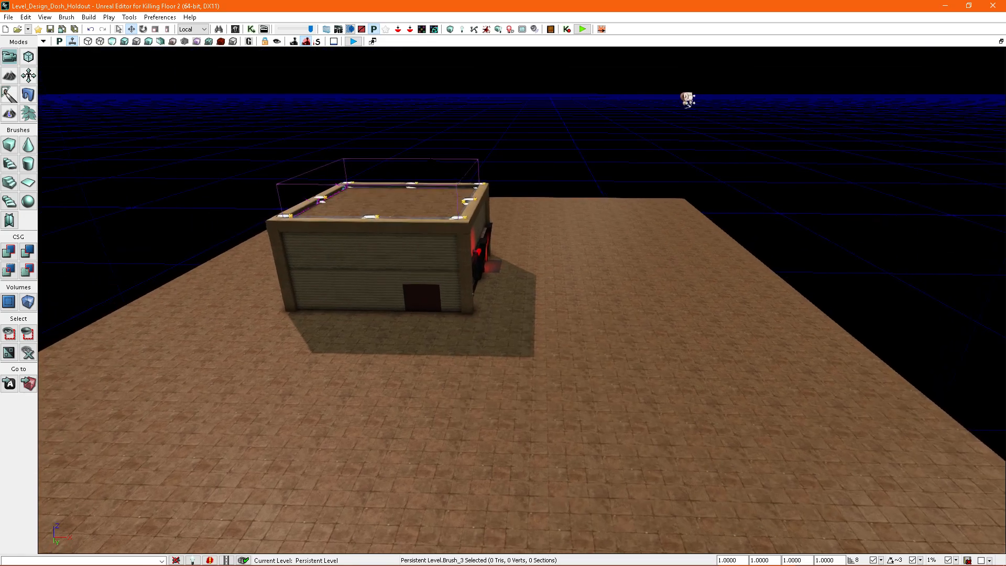
{"action": "double_click", "coordinate": [431, 161]}
{"action": "left_click_drag", "start_coordinate": [556, 118], "coordinate": [554, 433]}
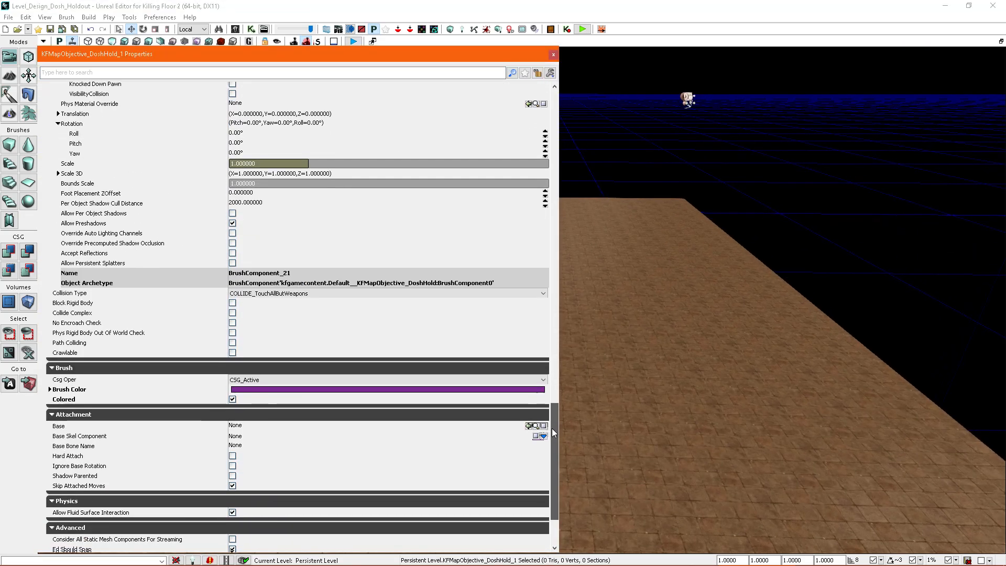
{"action": "left_click", "coordinate": [296, 391]}
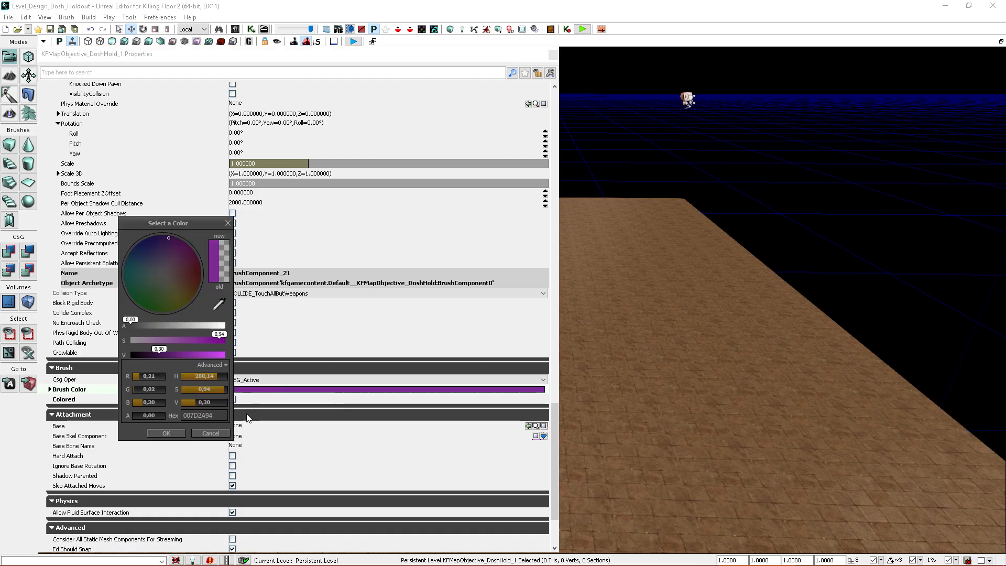
{"action": "left_click", "coordinate": [204, 434]}
{"action": "left_click", "coordinate": [554, 54]}
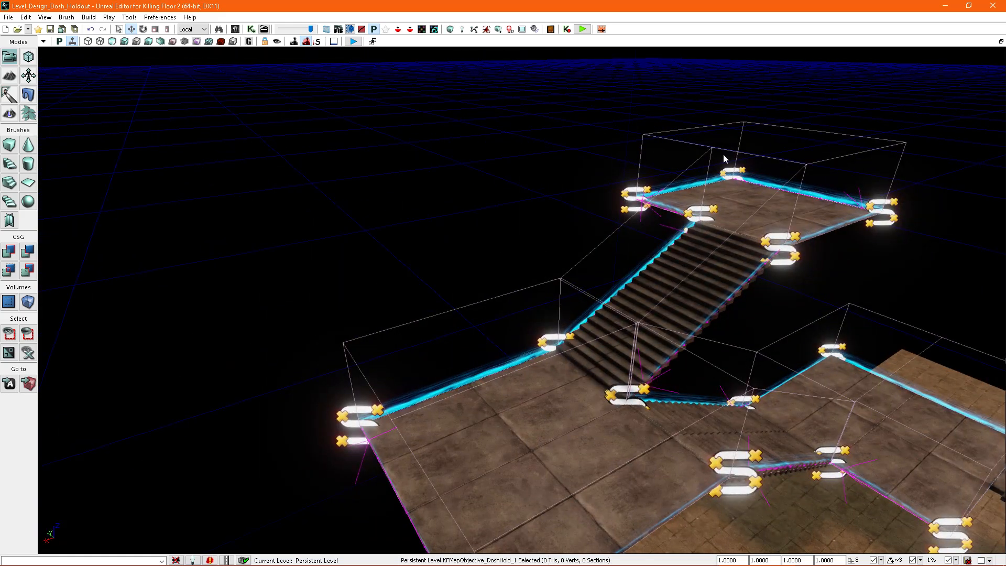
- Enable Colored on the new Dosh Hold volume and set its Brush Color to hex 007D2A94
{"action": "double_click", "coordinate": [641, 157]}
{"action": "left_click_drag", "start_coordinate": [556, 130], "coordinate": [557, 420]}
{"action": "left_click", "coordinate": [233, 423]}
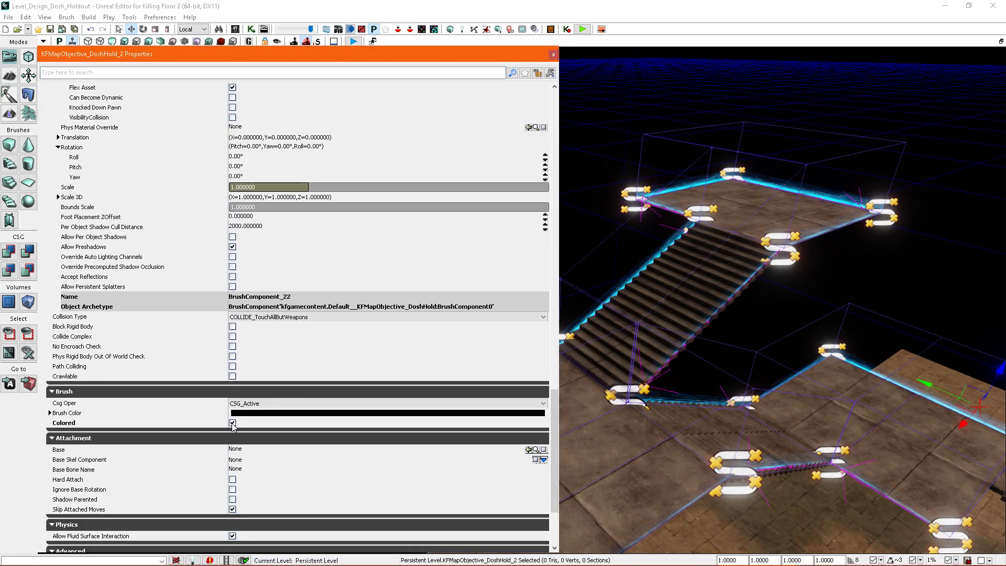
{"action": "left_click", "coordinate": [249, 414]}
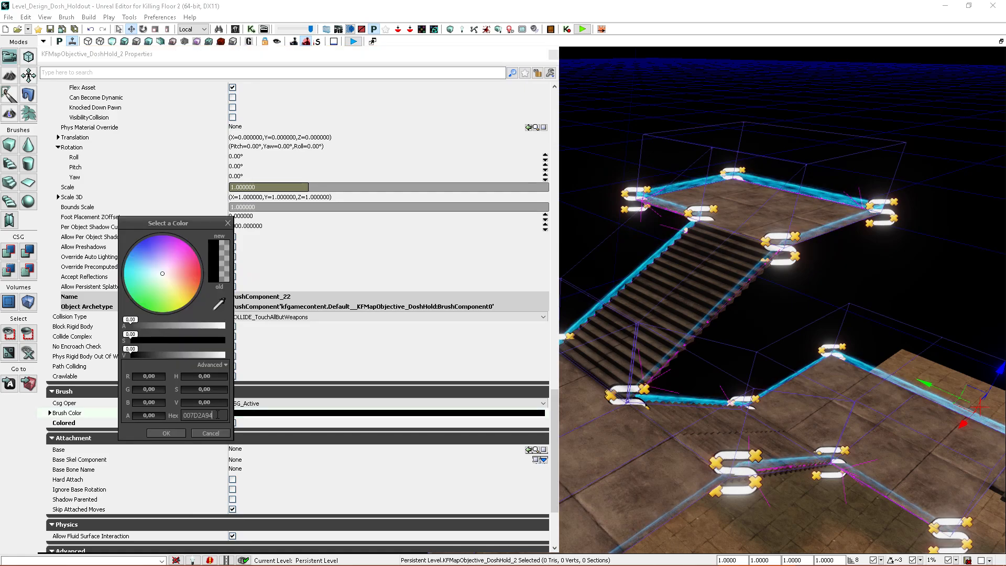
{"action": "left_click", "coordinate": [166, 433]}
{"action": "scroll", "coordinate": [642, 325], "scroll_direction": "down", "scroll_amount": 3}
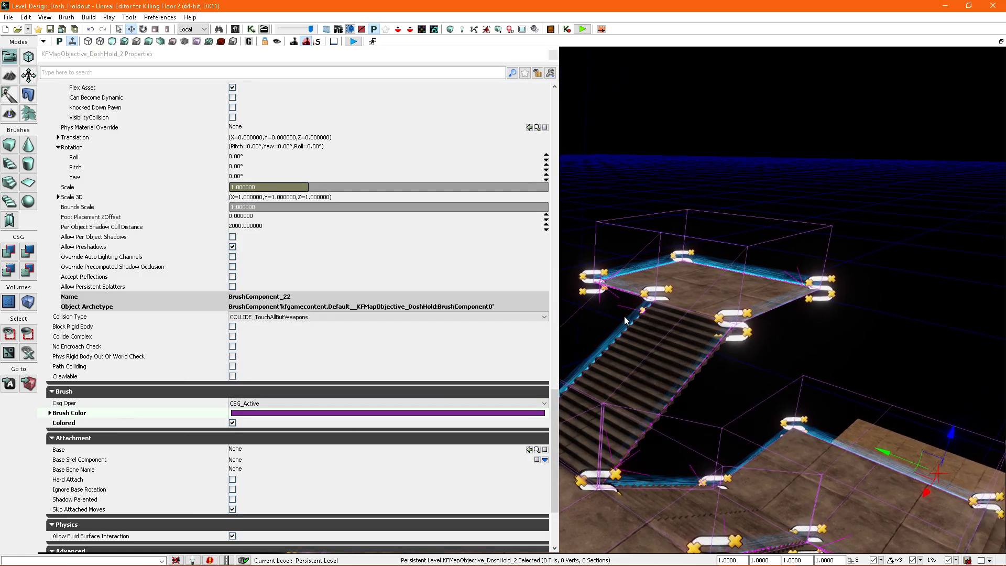
- Review the new volume's KFMap Objective Dosh Hold and Area Defense settings
{"action": "left_click_drag", "start_coordinate": [557, 417], "coordinate": [472, 366]}
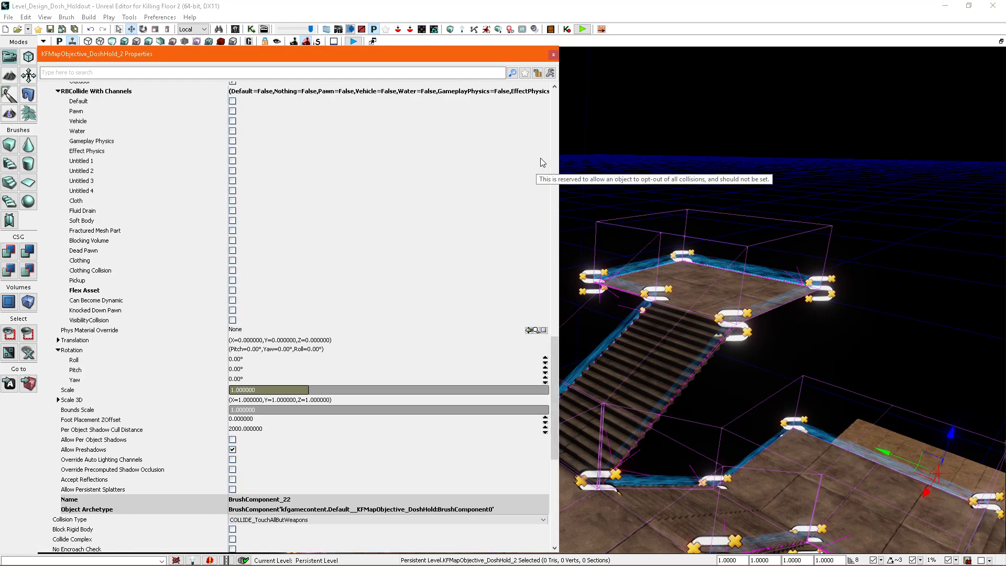
{"action": "left_click_drag", "start_coordinate": [557, 375], "coordinate": [558, 118]}
{"action": "right_click_drag", "start_coordinate": [665, 213], "coordinate": [698, 227]}
{"action": "left_click", "coordinate": [699, 227]}
{"action": "left_click", "coordinate": [701, 325]}
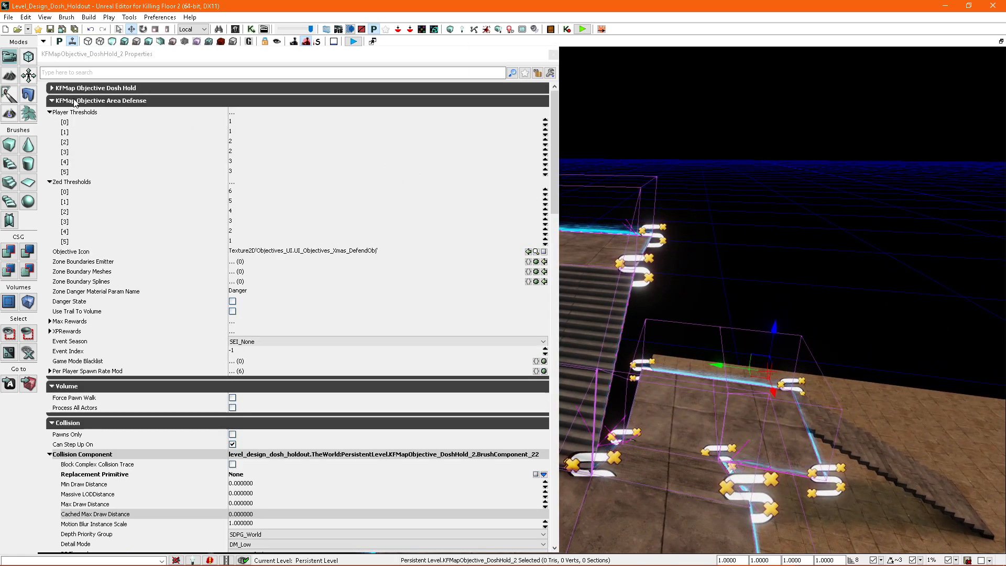
{"action": "left_click", "coordinate": [52, 88]}
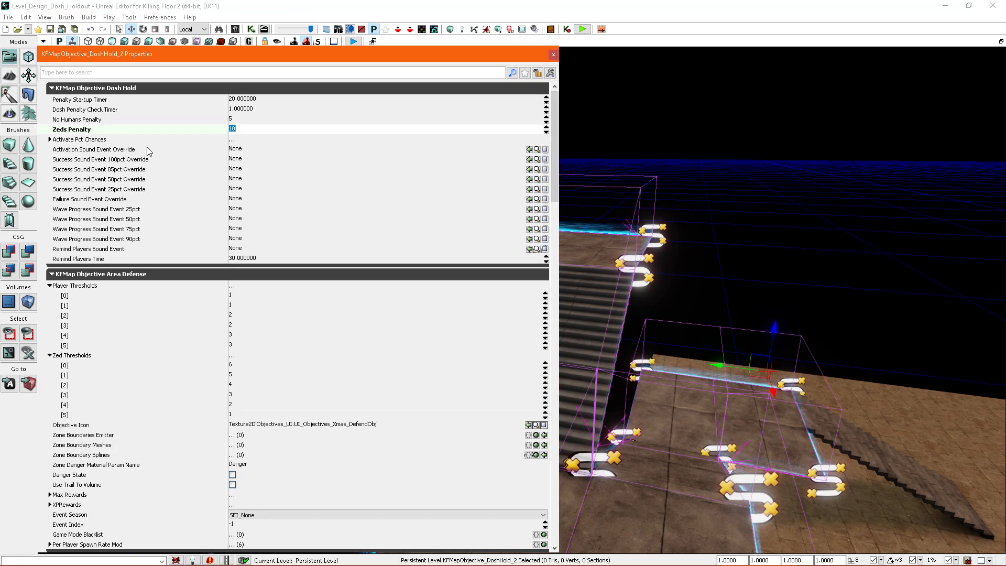
{"action": "left_click_drag", "start_coordinate": [554, 152], "coordinate": [555, 195]}
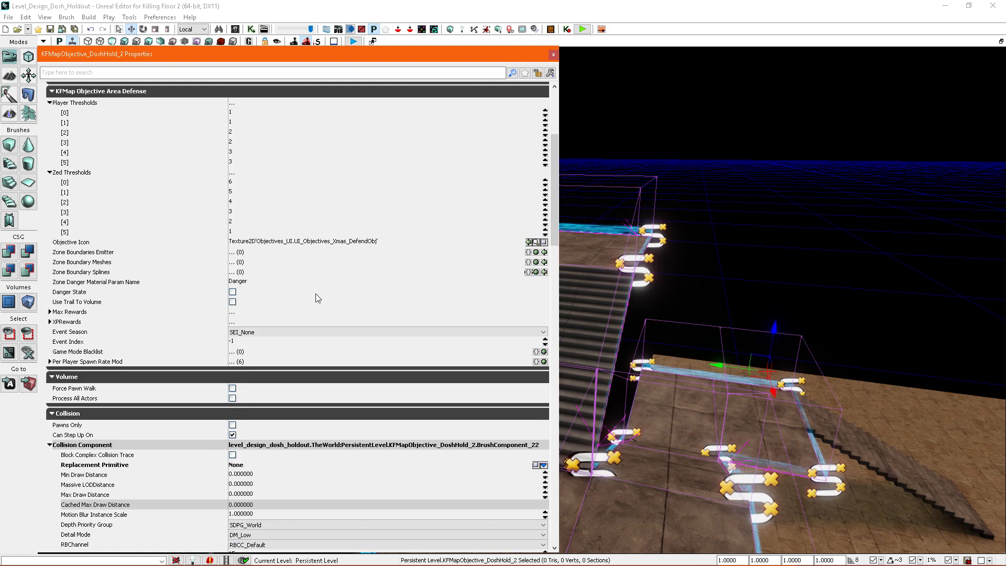
- Set the new volume's Zed Thresholds to 4 for entries [0] and [1], and 2 for entry [5]
{"action": "left_click", "coordinate": [246, 183]}
{"action": "type", "text": "4"}
{"action": "left_click", "coordinate": [249, 192]}
{"action": "type", "text": "4"}
{"action": "left_click", "coordinate": [245, 232]}
{"action": "type", "text": "2"}
- Enable Use Trail To Volume and lock the properties window to the new Dosh Hold volume
{"action": "right_click_drag", "start_coordinate": [615, 214], "coordinate": [517, 244]}
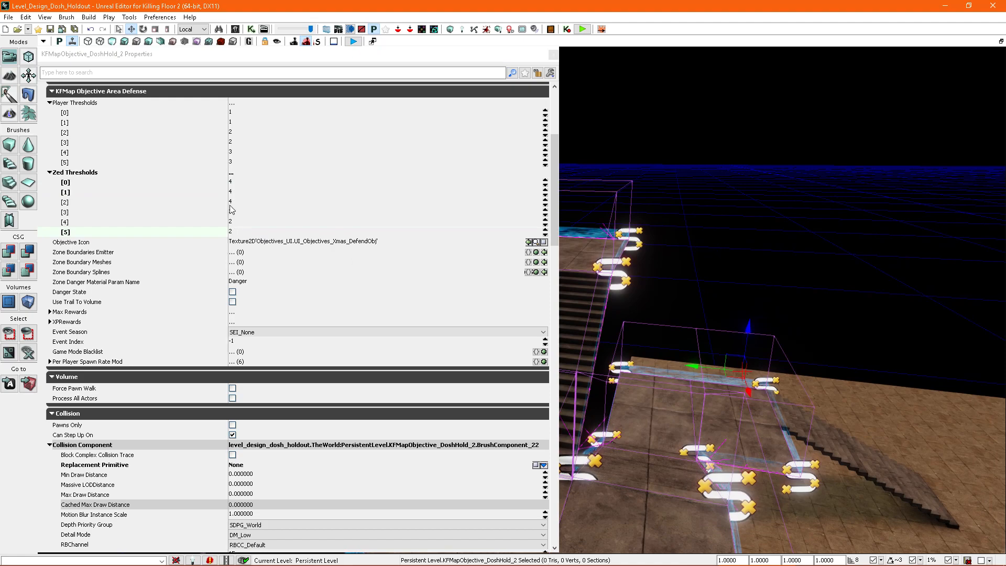
{"action": "left_click", "coordinate": [232, 302]}
{"action": "left_click", "coordinate": [540, 78]}
- Select the spline loft actors around the lower platform and at both sides of the first staircase
{"action": "right_click_drag", "start_coordinate": [650, 210], "coordinate": [681, 252]}
{"action": "right_click_drag", "start_coordinate": [689, 297], "coordinate": [787, 278]}
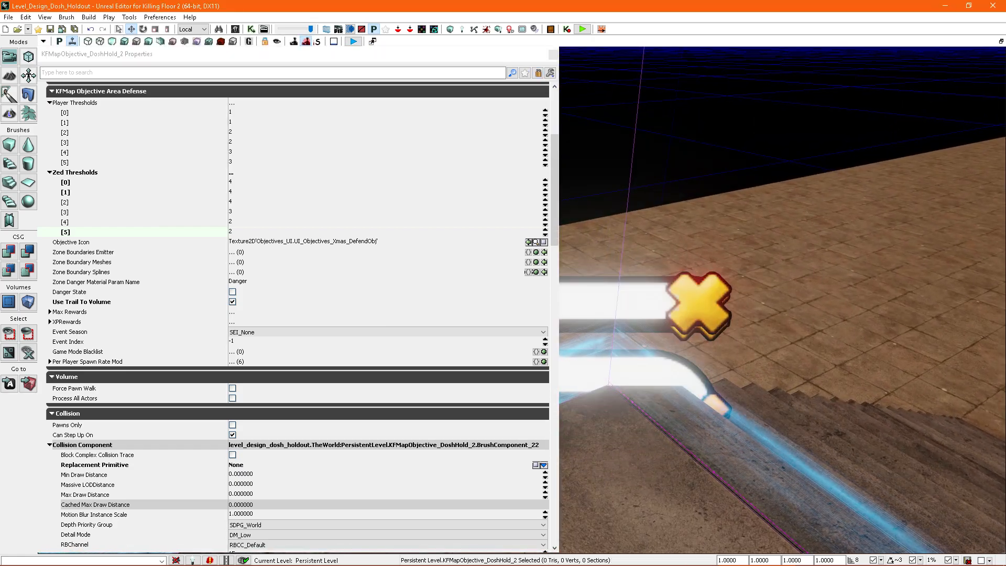
{"action": "left_click", "coordinate": [687, 316]}
{"action": "right_click_drag", "start_coordinate": [687, 316], "coordinate": [760, 321]}
{"action": "left_click", "coordinate": [759, 322]}
{"action": "left_click", "coordinate": [862, 291], "text": "ctrl"}
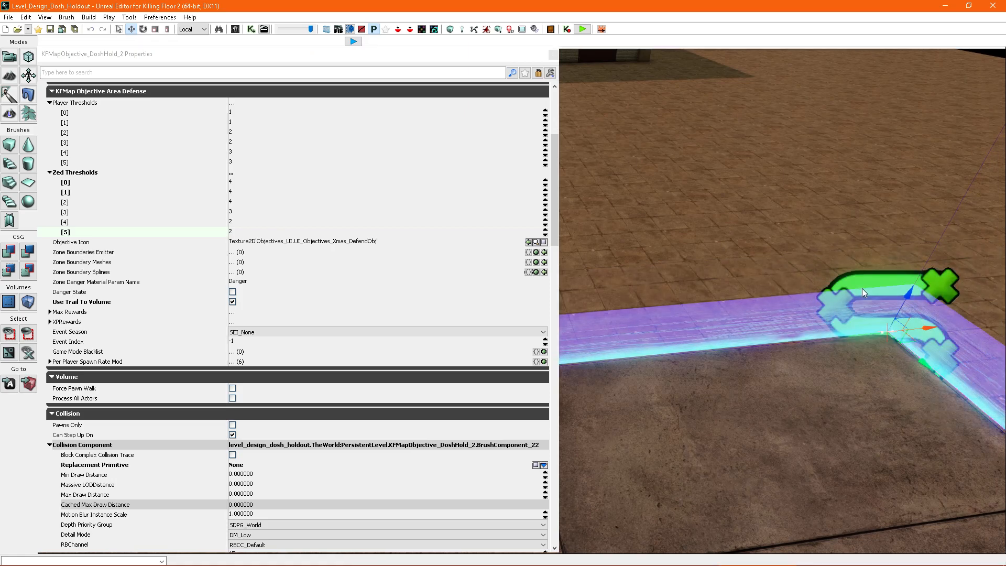
{"action": "right_click_drag", "start_coordinate": [864, 292], "coordinate": [734, 295]}
{"action": "left_click", "coordinate": [776, 332], "text": "ctrl"}
{"action": "right_click_drag", "start_coordinate": [776, 333], "coordinate": [661, 273]}
{"action": "left_click", "coordinate": [807, 315], "text": "ctrl"}
{"action": "left_click", "coordinate": [714, 266], "text": "ctrl"}
{"action": "left_click", "coordinate": [718, 307], "text": "ctrl"}
{"action": "left_click", "coordinate": [613, 224], "text": "ctrl"}
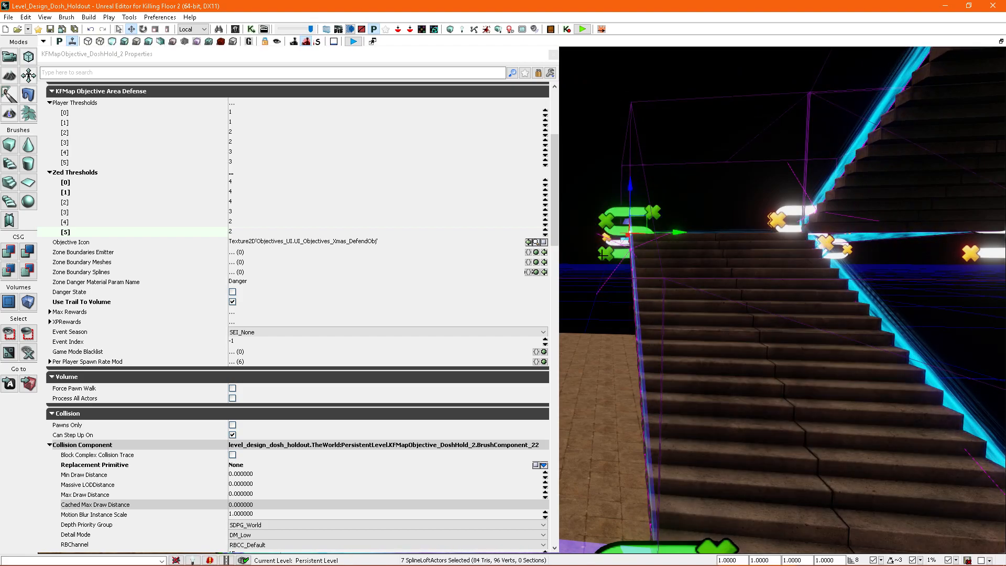
{"action": "left_click", "coordinate": [789, 216], "text": "ctrl"}
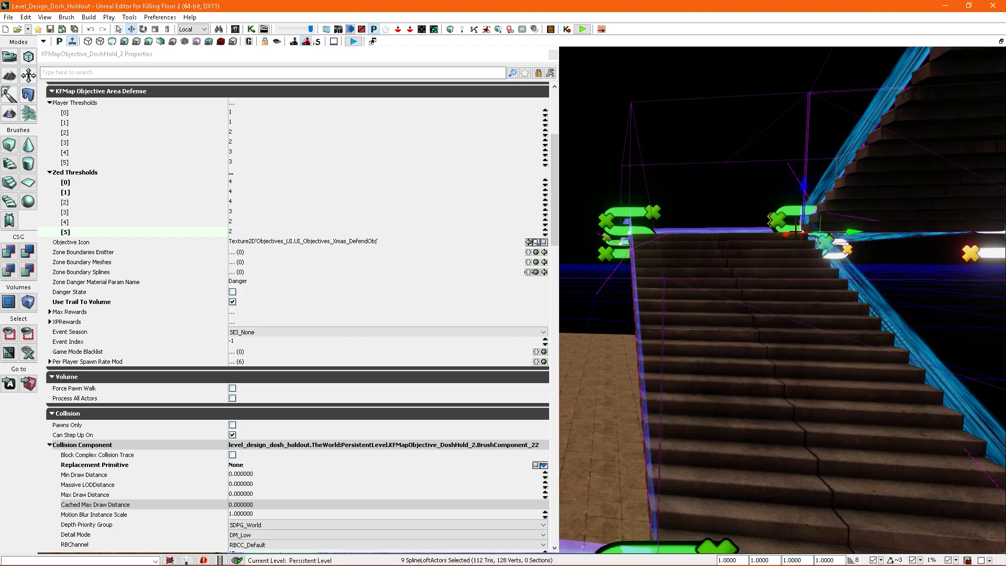
- Add the remaining perimeter spline loft actors to the selection and assign them all as the volume's Zone Boundary Splines
{"action": "right_click_drag", "start_coordinate": [884, 273], "coordinate": [757, 293]}
{"action": "left_click", "coordinate": [716, 301], "text": "ctrl"}
{"action": "left_click", "coordinate": [808, 230], "text": "ctrl"}
{"action": "right_click_drag", "start_coordinate": [807, 231], "coordinate": [735, 270]}
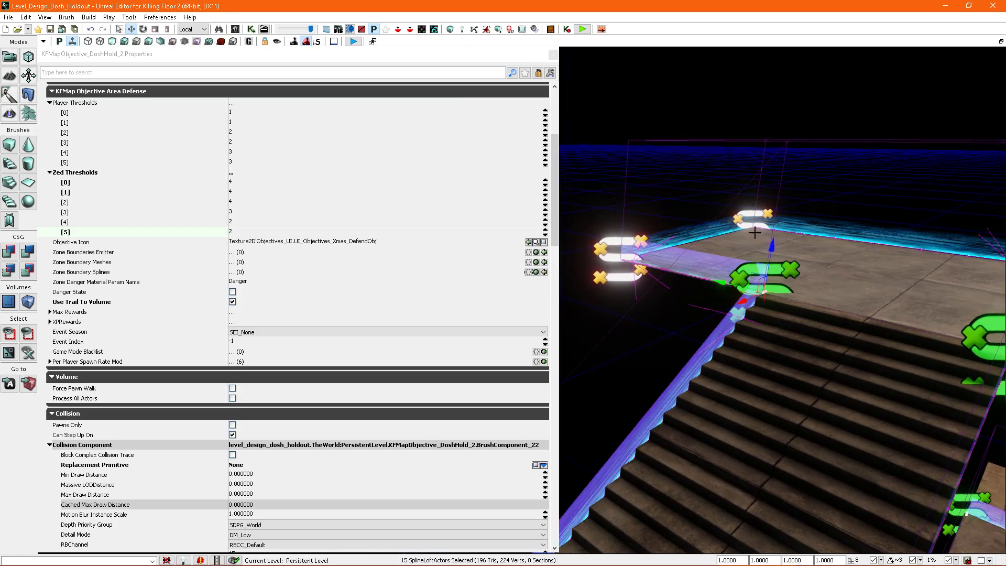
{"action": "left_click", "coordinate": [601, 254], "text": "ctrl"}
{"action": "right_click_drag", "start_coordinate": [601, 253], "coordinate": [738, 316]}
{"action": "right_click_drag", "start_coordinate": [733, 295], "coordinate": [583, 242]}
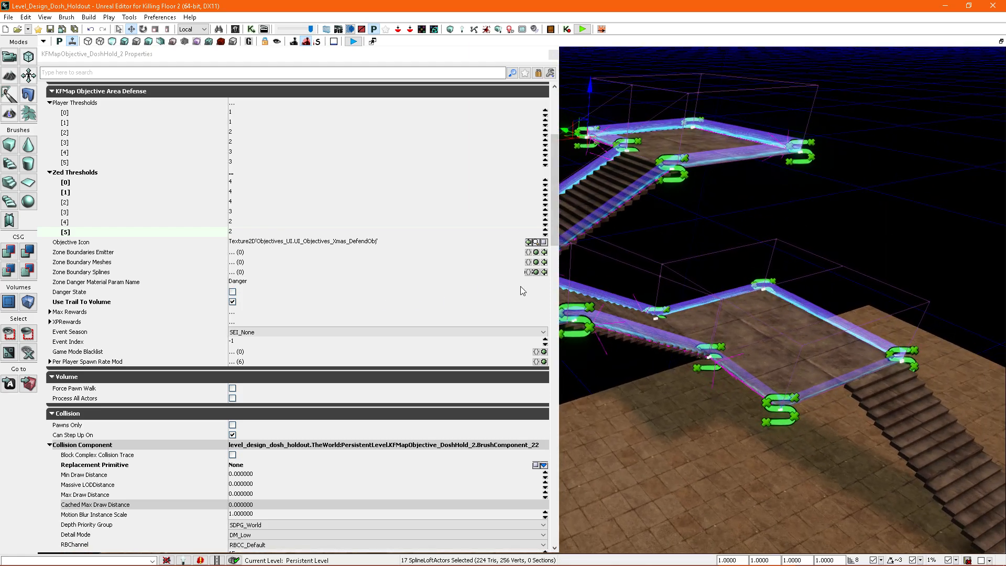
{"action": "left_click", "coordinate": [543, 272]}
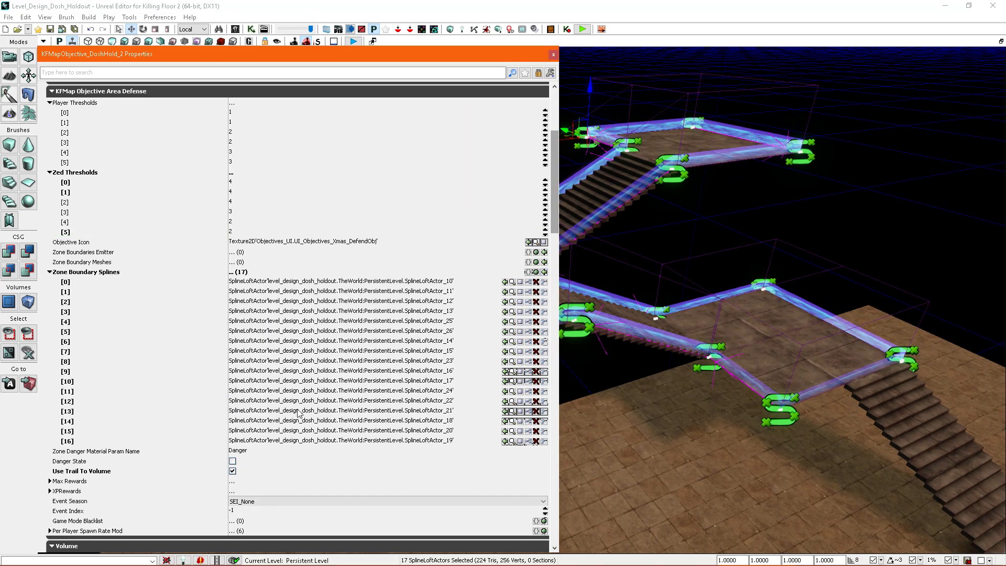
{"action": "left_click", "coordinate": [554, 55]}
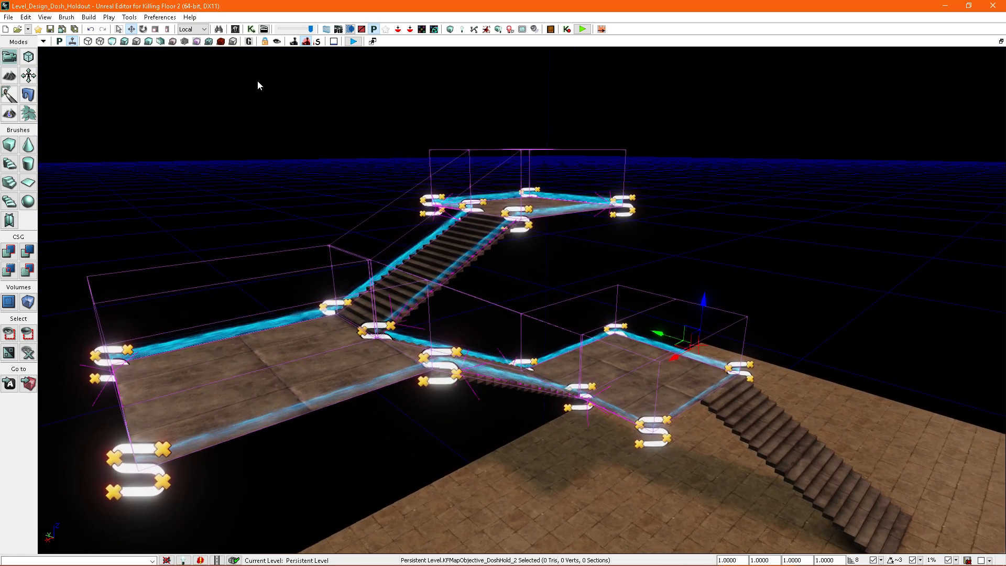
- Add the selected Dosh Hold volume as a second entry in the World Info's Random Wave Objectives and close the world properties
{"action": "left_click", "coordinate": [45, 17]}
{"action": "left_click", "coordinate": [68, 69]}
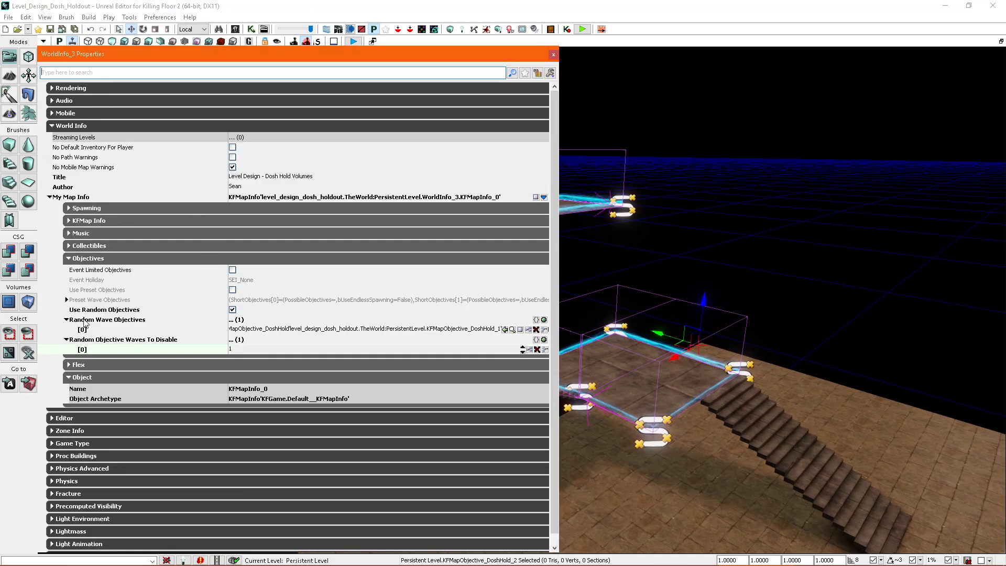
{"action": "left_click", "coordinate": [544, 320]}
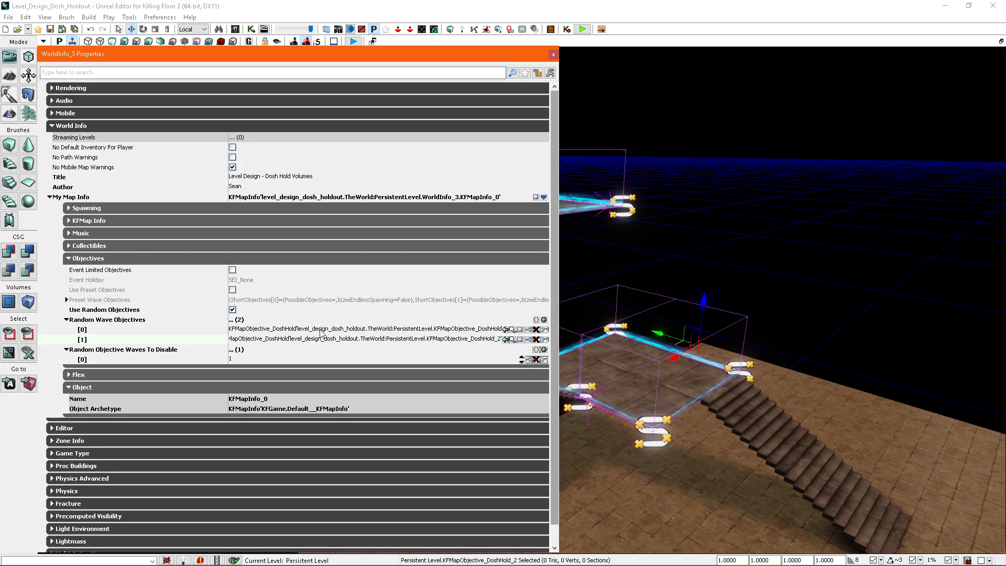
{"action": "left_click", "coordinate": [554, 56]}
- Toggle the viewport's game view on and off to preview the spline boundary without editor markers
{"action": "right_click_drag", "start_coordinate": [561, 71], "coordinate": [468, 292]}
{"action": "key", "text": "g"}
{"action": "key", "text": "g"}
{"action": "key", "text": "g"}
{"action": "key", "text": "g"}
- Set the Spline Actor Tangent of the lower platform's outer corner spline loft actor to 300 in X and 300 in Y
{"action": "double_click", "coordinate": [458, 291]}
{"action": "right_click_drag", "start_coordinate": [709, 295], "coordinate": [677, 283]}
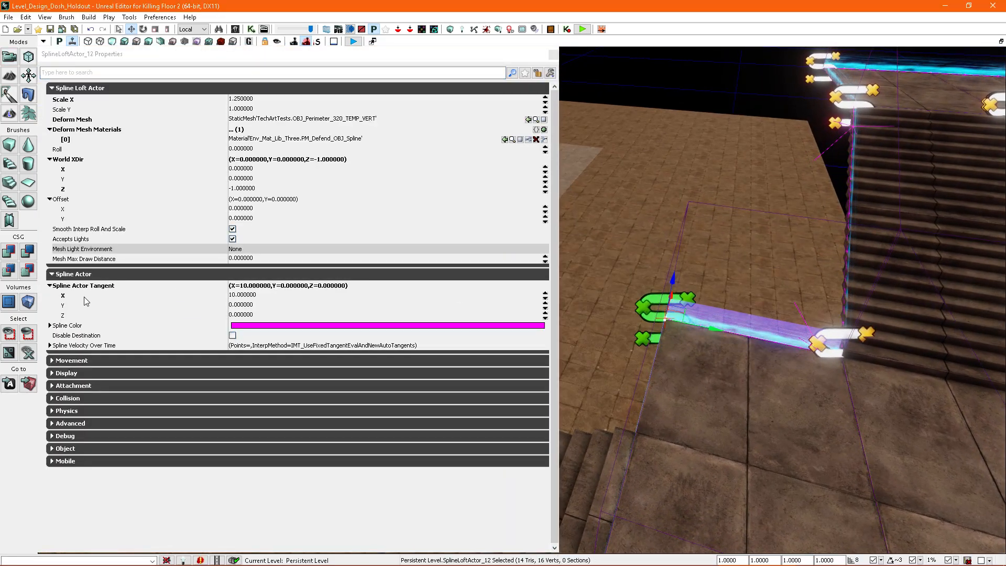
{"action": "left_click", "coordinate": [278, 296]}
{"action": "type", "text": "300"}
{"action": "key", "text": "Return"}
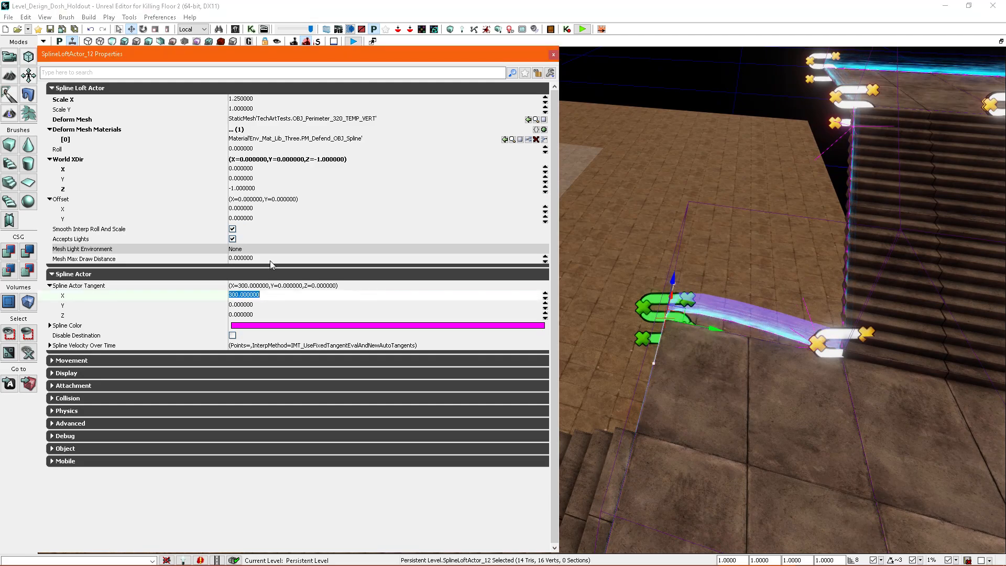
{"action": "right_click_drag", "start_coordinate": [635, 296], "coordinate": [676, 320]}
{"action": "left_click", "coordinate": [250, 310]}
{"action": "left_click", "coordinate": [277, 304]}
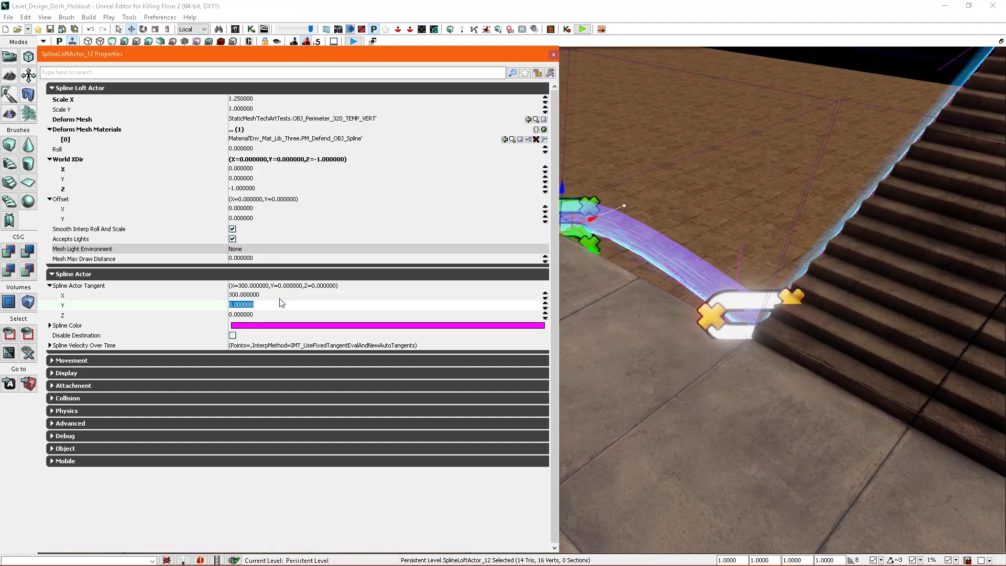
{"action": "type", "text": "300"}
{"action": "key", "text": "Return"}
- Examine how the corner's tangent bends the two adjoining spline segments, checking the neighbouring spline loft actor as well
{"action": "right_click_drag", "start_coordinate": [717, 260], "coordinate": [666, 265]}
{"action": "right_click_drag", "start_coordinate": [571, 298], "coordinate": [640, 271]}
{"action": "right_click_drag", "start_coordinate": [679, 318], "coordinate": [657, 323]}
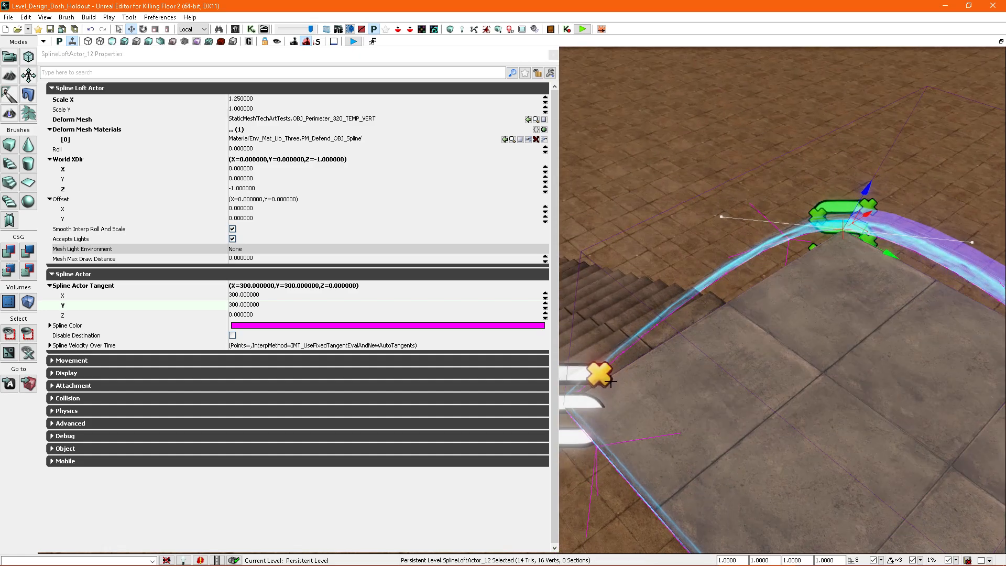
{"action": "right_click_drag", "start_coordinate": [622, 376], "coordinate": [672, 363]}
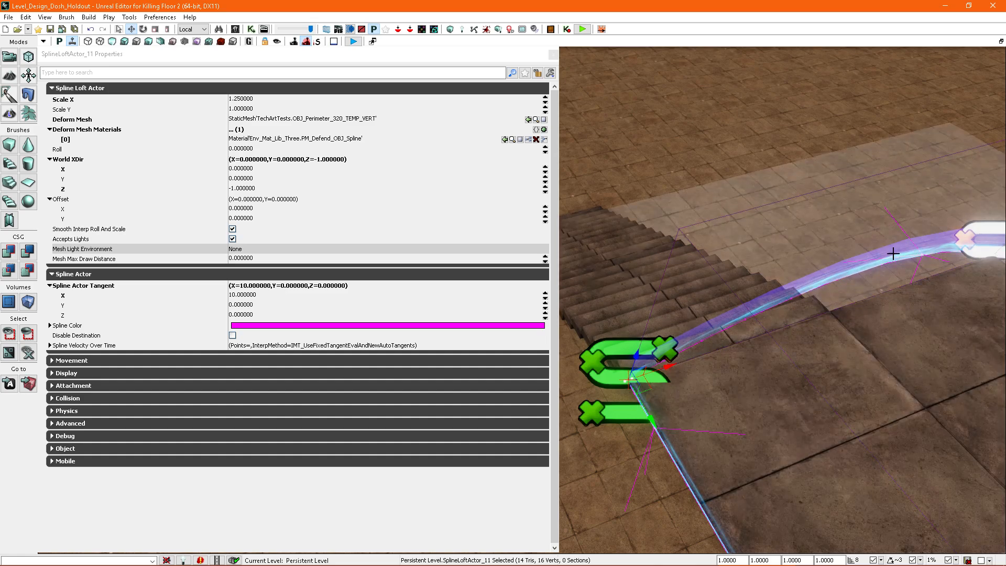
{"action": "right_click_drag", "start_coordinate": [894, 254], "coordinate": [943, 254]}
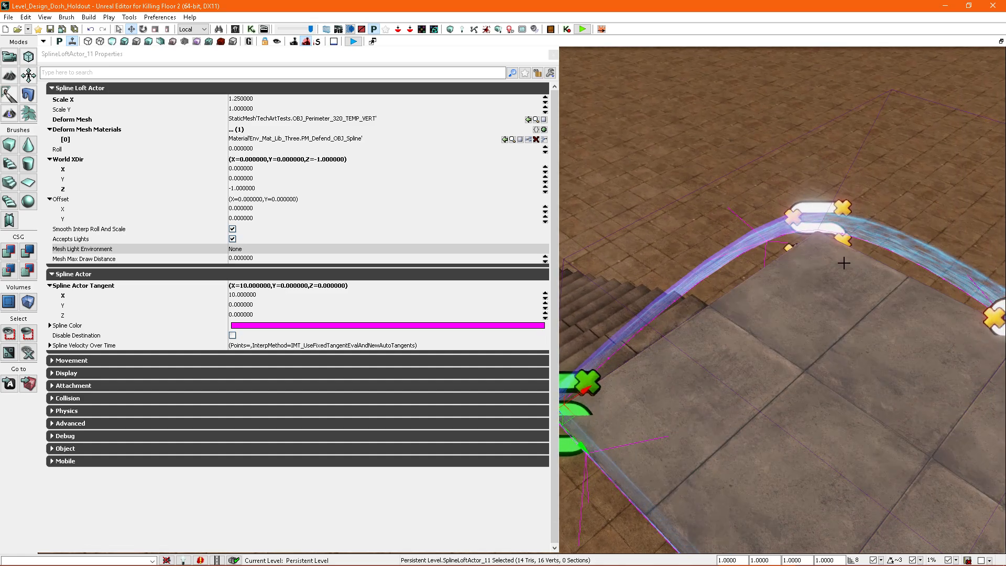
{"action": "left_click", "coordinate": [728, 236]}
{"action": "right_click_drag", "start_coordinate": [731, 278], "coordinate": [731, 295]}
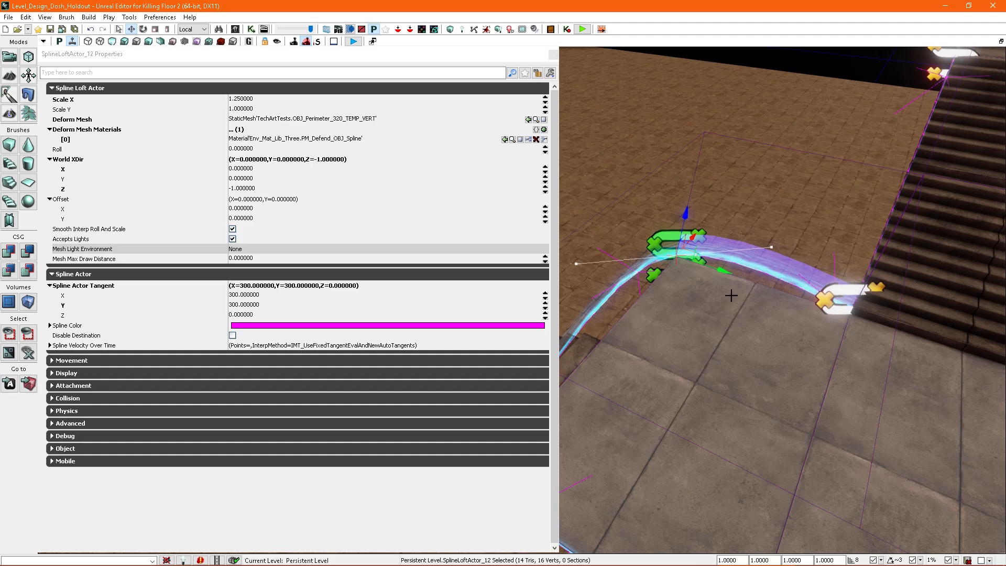
{"action": "right_click_drag", "start_coordinate": [725, 249], "coordinate": [865, 257]}
- Try a Spline Actor Tangent X of 300 on the spline loft actor beside the staircase, and set it back to 10
{"action": "left_click", "coordinate": [671, 266]}
{"action": "left_click", "coordinate": [270, 297]}
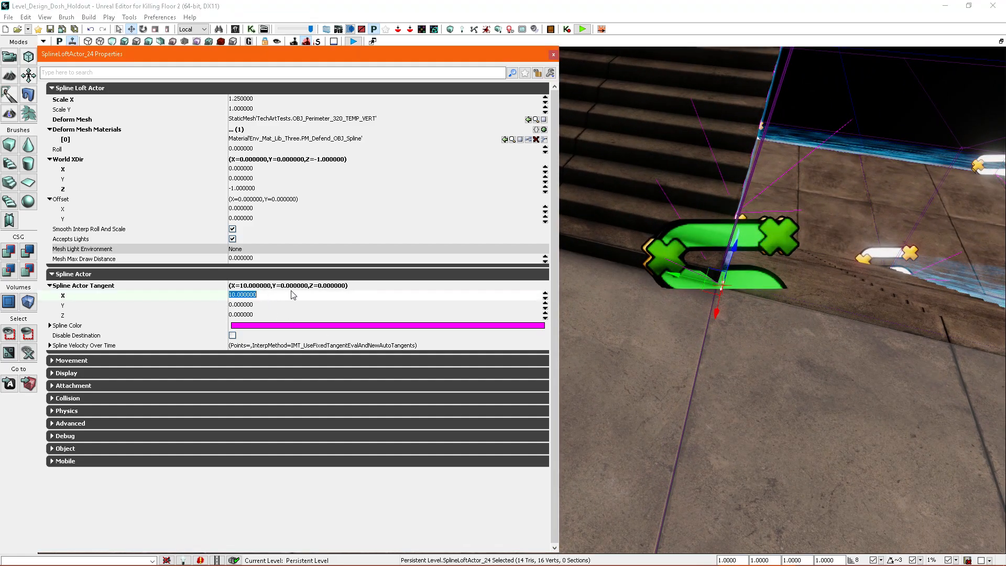
{"action": "right_click_drag", "start_coordinate": [689, 313], "coordinate": [802, 310]}
{"action": "right_click_drag", "start_coordinate": [653, 345], "coordinate": [679, 300]}
{"action": "left_click", "coordinate": [273, 295]}
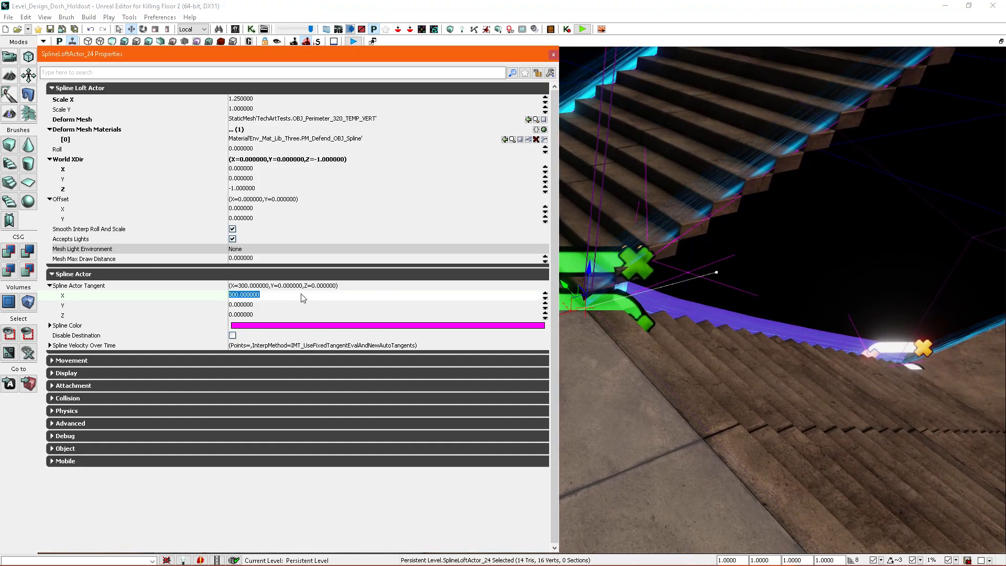
{"action": "type", "text": "10"}
{"action": "key", "text": "Return"}
- Restore the lower platform's curved corner spline loft actor to a Spline Actor Tangent of Y 0 and X 10
{"action": "right_click_drag", "start_coordinate": [619, 301], "coordinate": [608, 270]}
{"action": "left_click", "coordinate": [608, 270]}
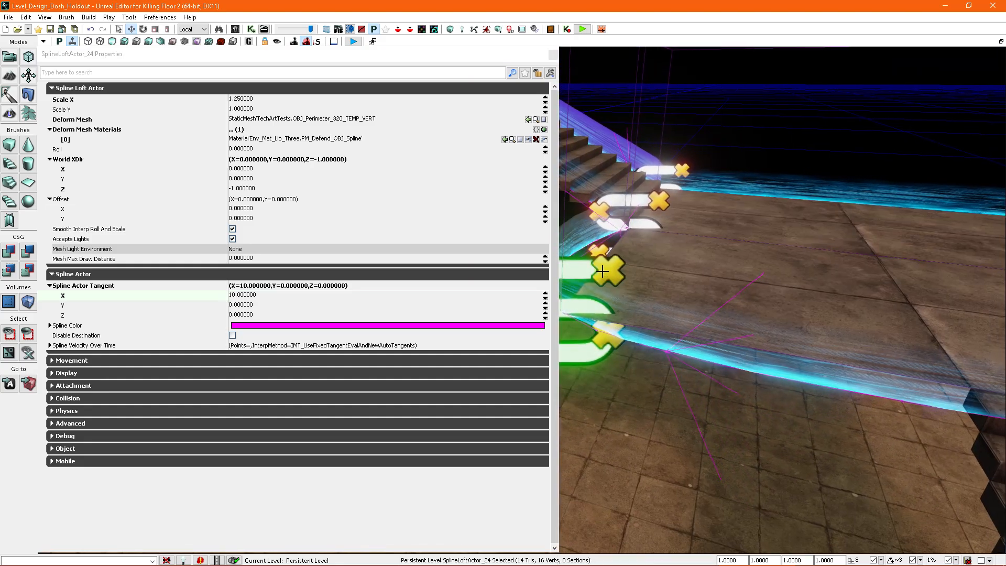
{"action": "left_click", "coordinate": [367, 304]}
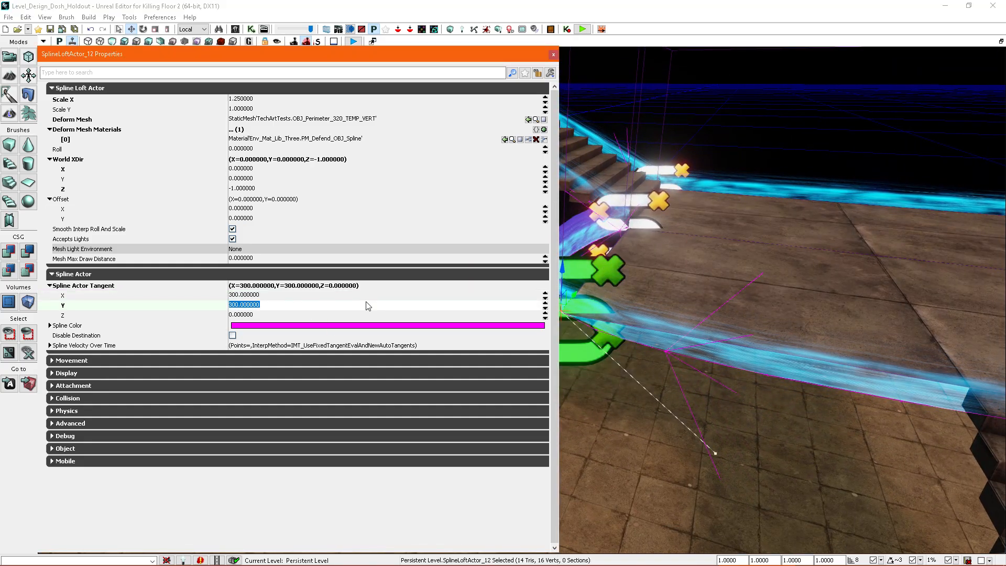
{"action": "type", "text": "0"}
{"action": "key", "text": "Return"}
{"action": "left_click", "coordinate": [364, 297]}
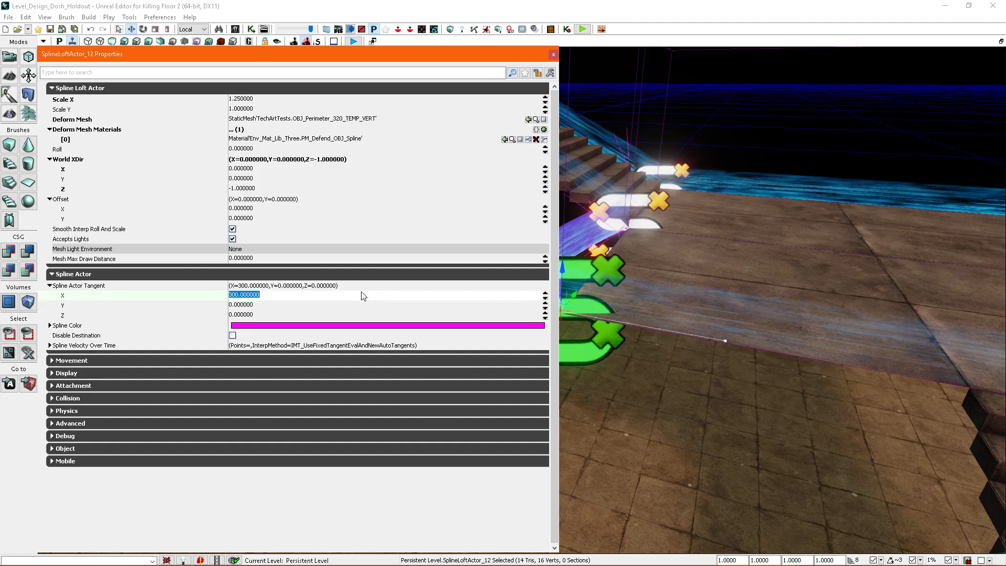
{"action": "type", "text": "10"}
{"action": "key", "text": "Return"}
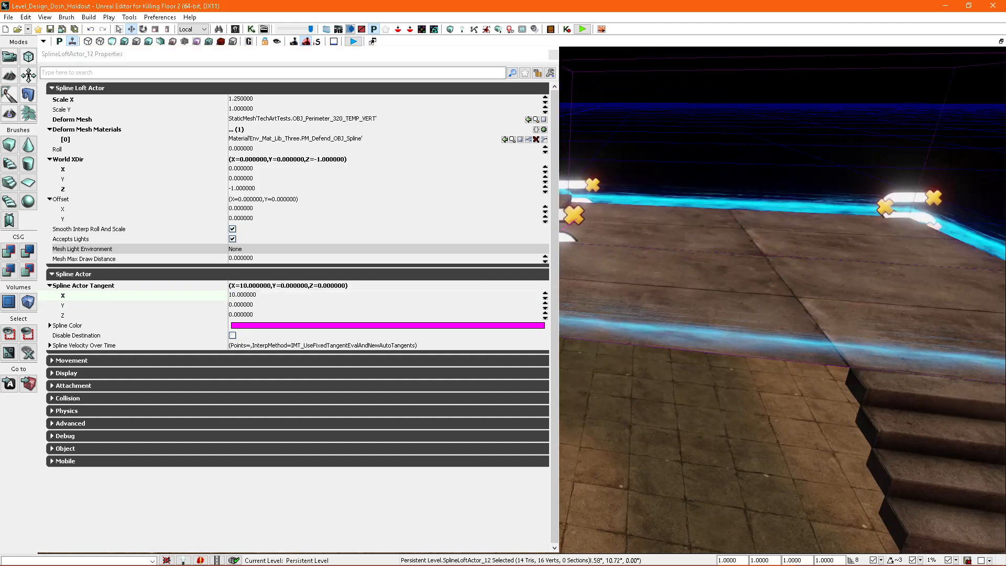
- Check the spline loft actors at the remaining platform corners and close the spline properties window
{"action": "right_click_drag", "start_coordinate": [763, 331], "coordinate": [836, 304]}
{"action": "left_click", "coordinate": [681, 317]}
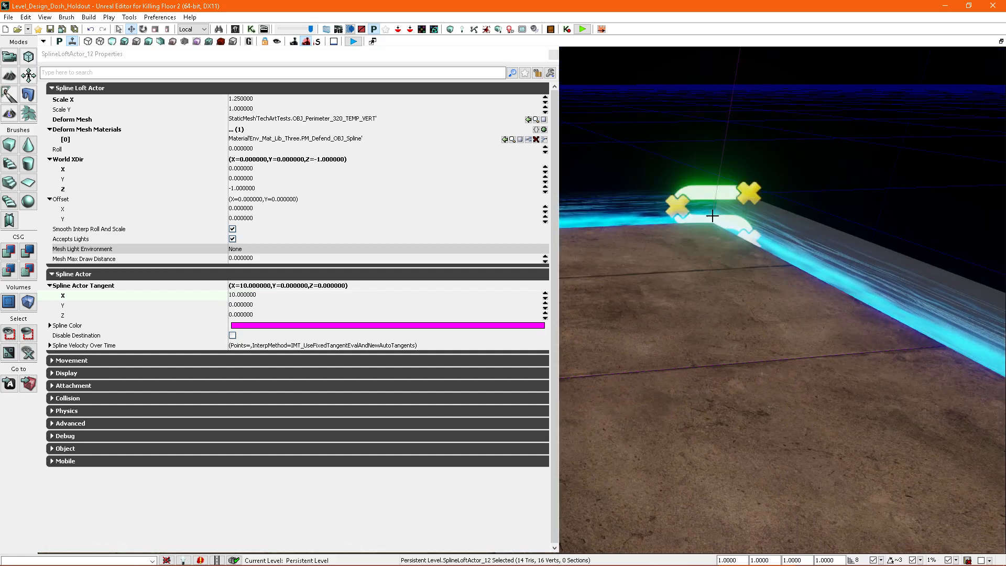
{"action": "left_click", "coordinate": [720, 194]}
{"action": "right_click_drag", "start_coordinate": [719, 209], "coordinate": [576, 112]}
{"action": "left_click", "coordinate": [555, 64]}
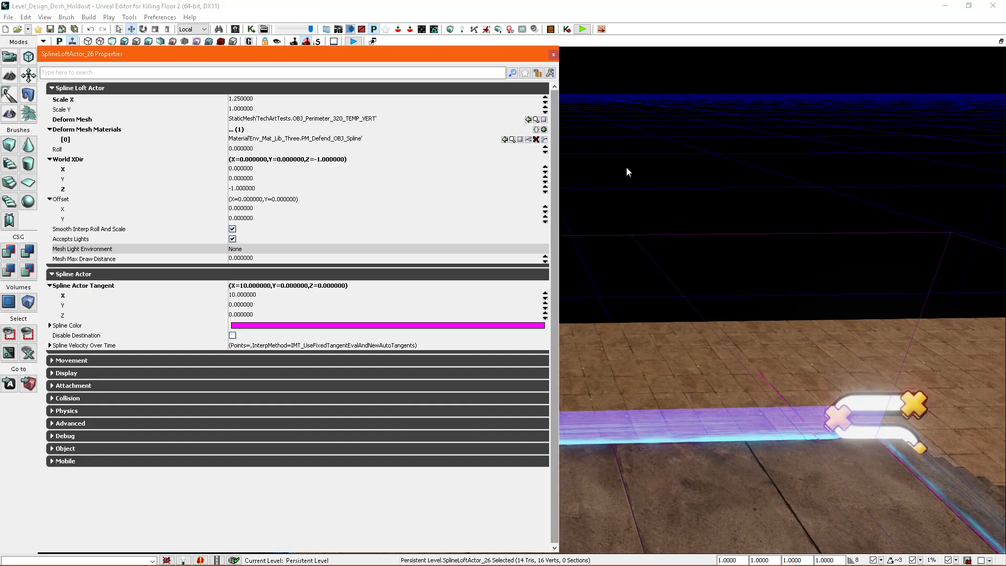
{"action": "left_click", "coordinate": [554, 56]}
- Clear the selection and examine the rooftop Dosh Hold volume alongside the platform and staircase volume from outside
{"action": "right_click_drag", "start_coordinate": [619, 220], "coordinate": [677, 210]}
{"action": "left_click", "coordinate": [599, 212]}
{"action": "right_click_drag", "start_coordinate": [600, 260], "coordinate": [560, 293]}
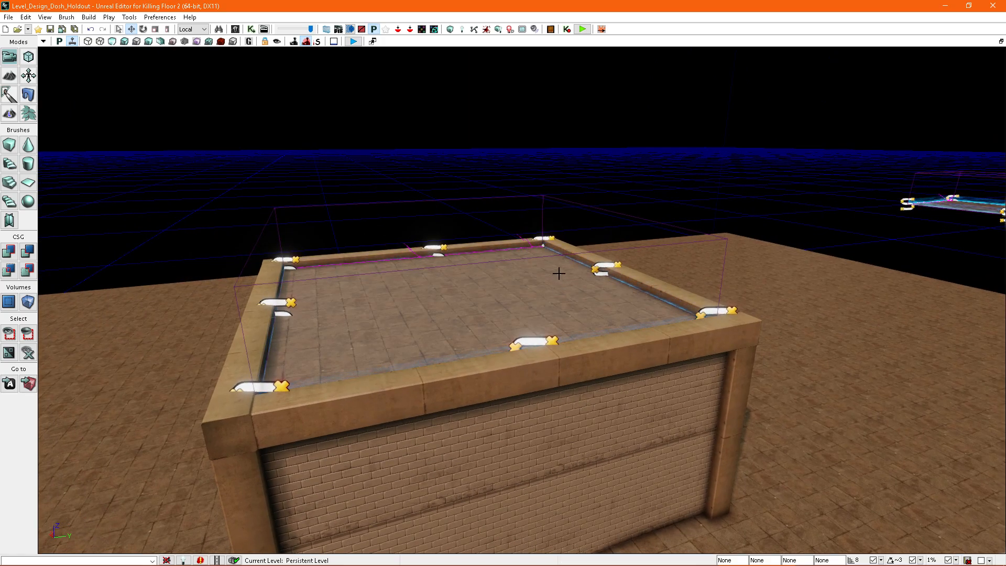
{"action": "right_click_drag", "start_coordinate": [559, 274], "coordinate": [615, 261]}
{"action": "right_click_drag", "start_coordinate": [520, 279], "coordinate": [588, 322]}
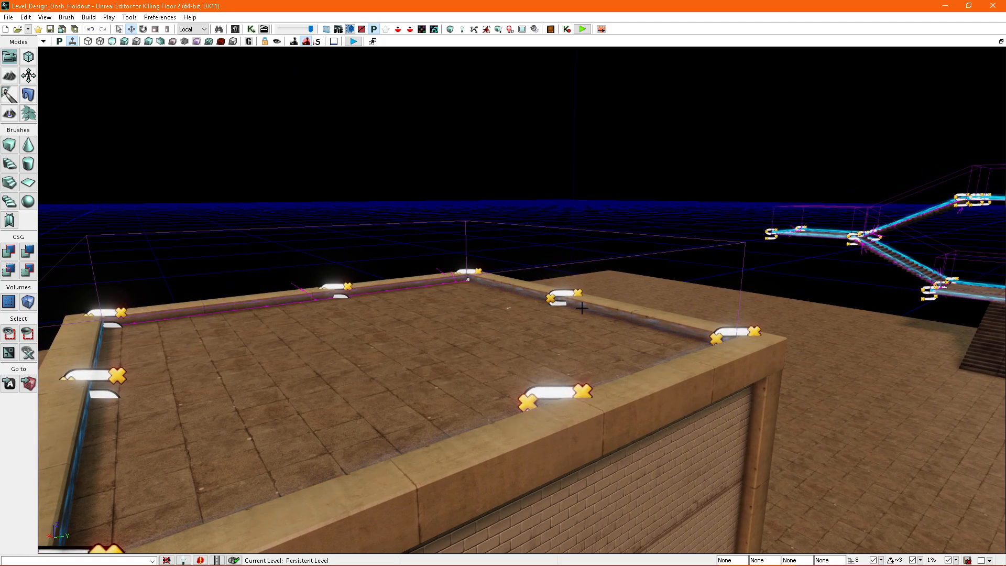
{"action": "right_click_drag", "start_coordinate": [582, 308], "coordinate": [558, 352]}
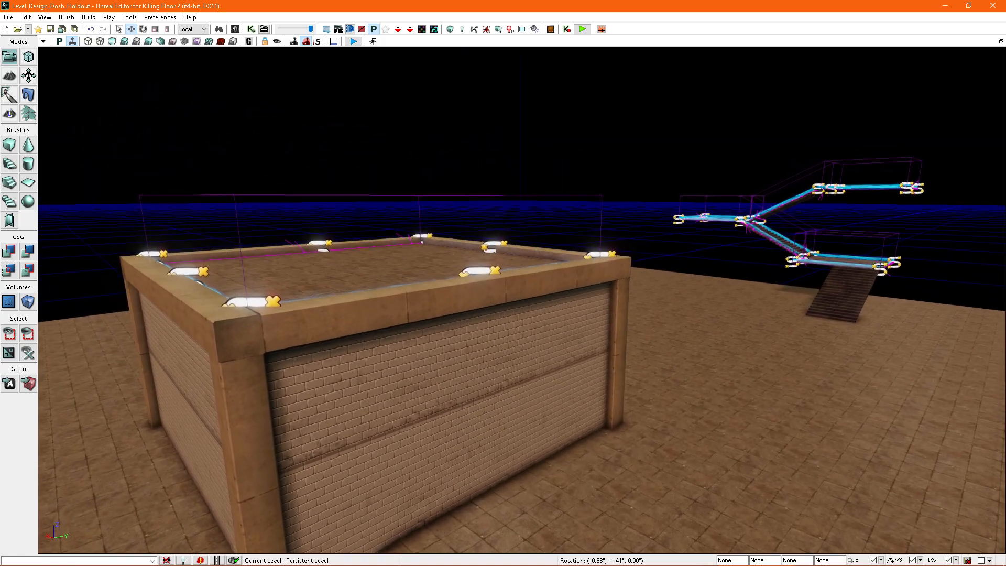